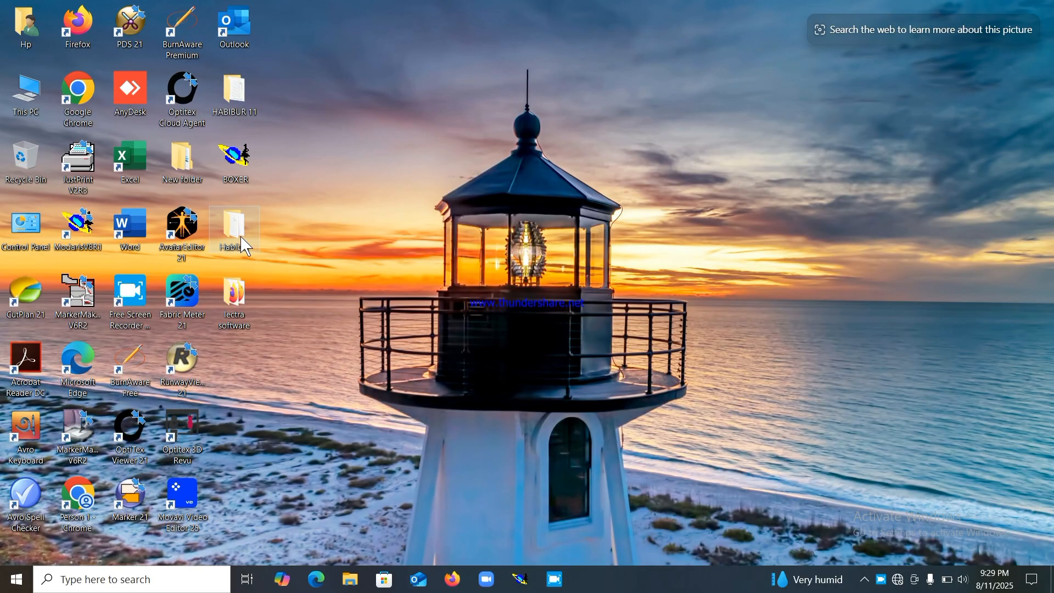
Step: Refresh the desktop and open the desktop folder that holds the Modaris pattern files
right_click(448, 166)
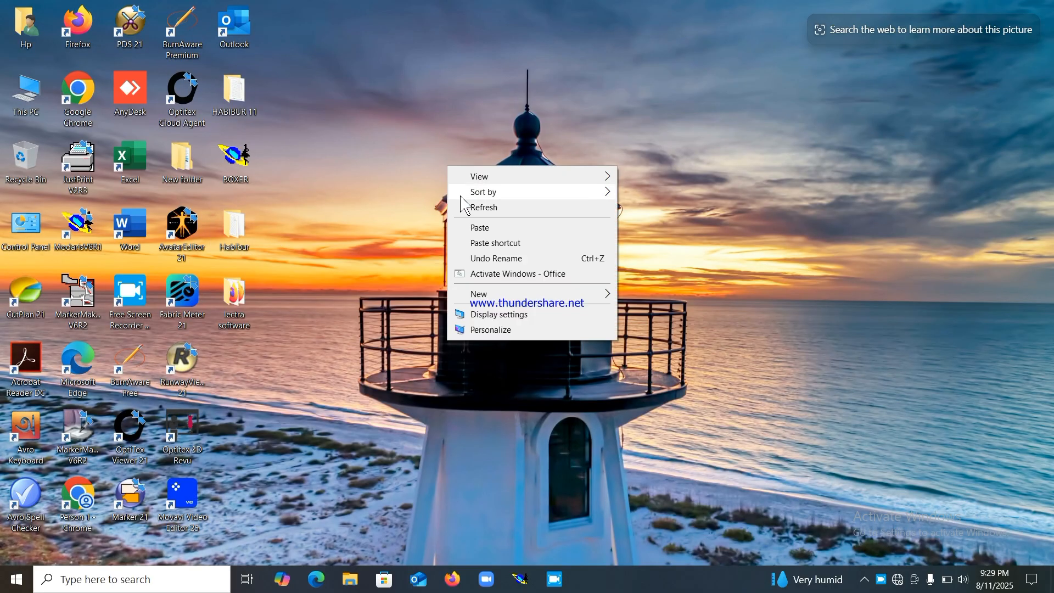
click(464, 208)
double_click(248, 236)
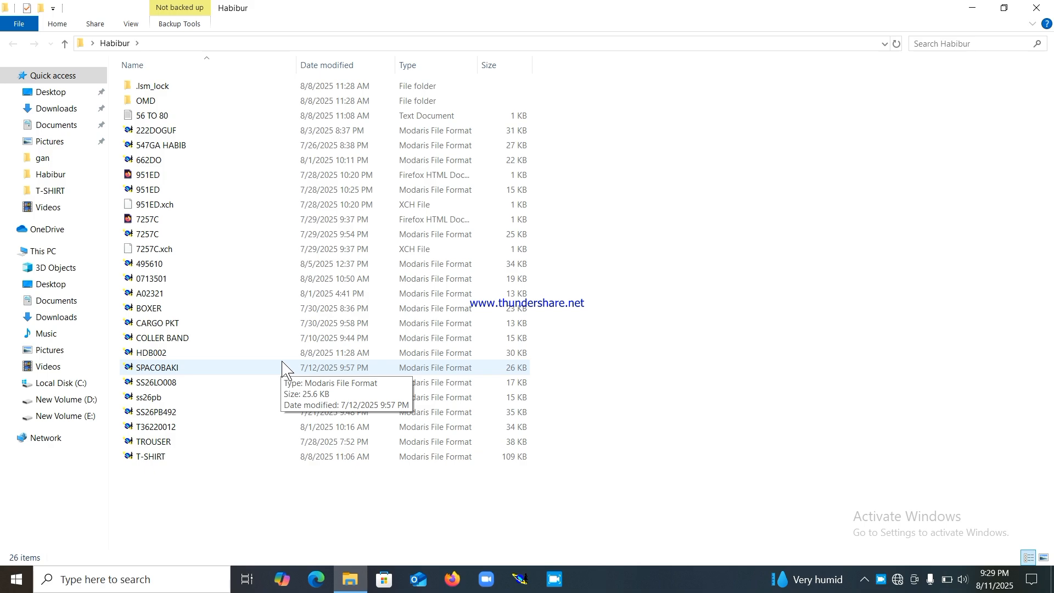
double_click(157, 131)
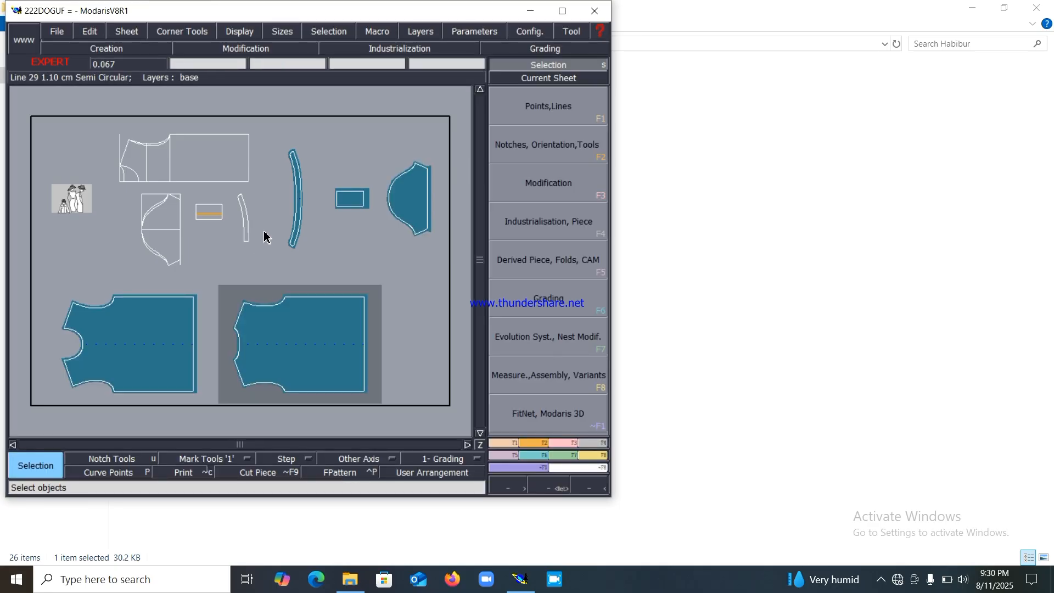
click(562, 11)
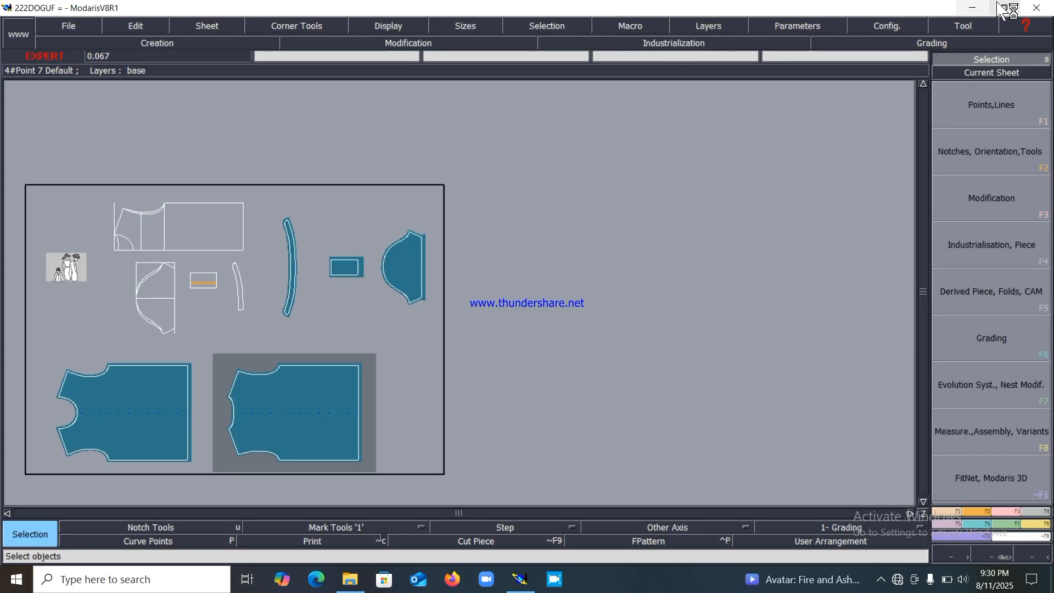
click(1036, 8)
click(582, 327)
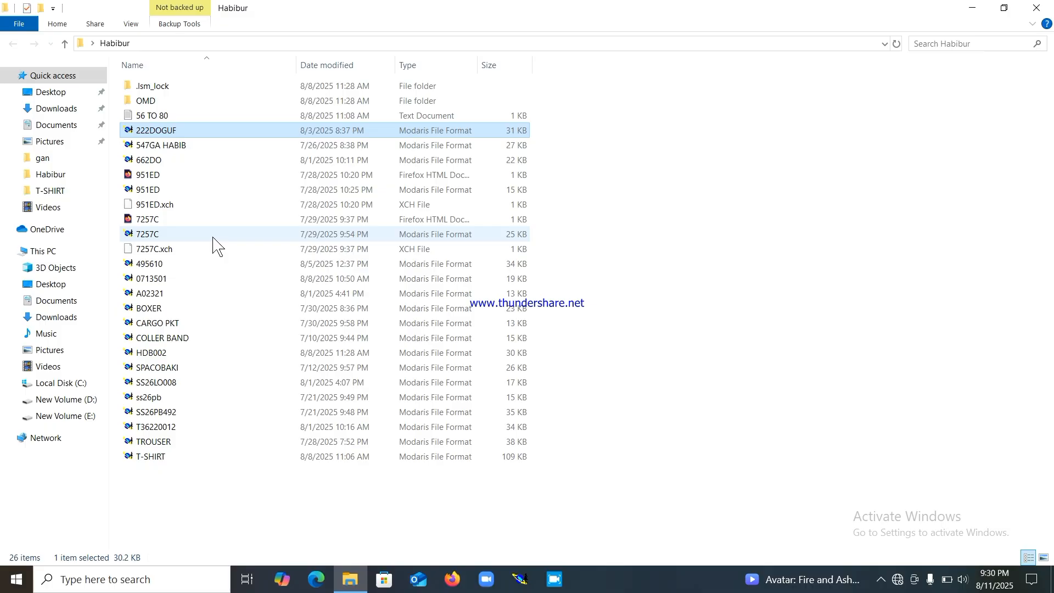
Step: Sort the folder by date modified and open the HDB002 pattern file in a maximized Modaris window
click(335, 66)
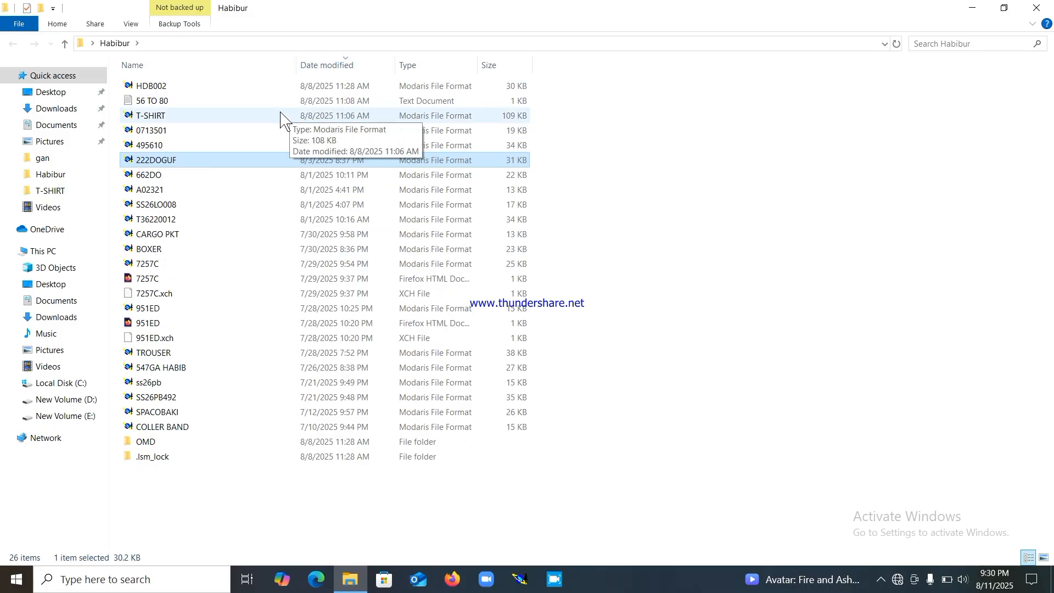
double_click(186, 89)
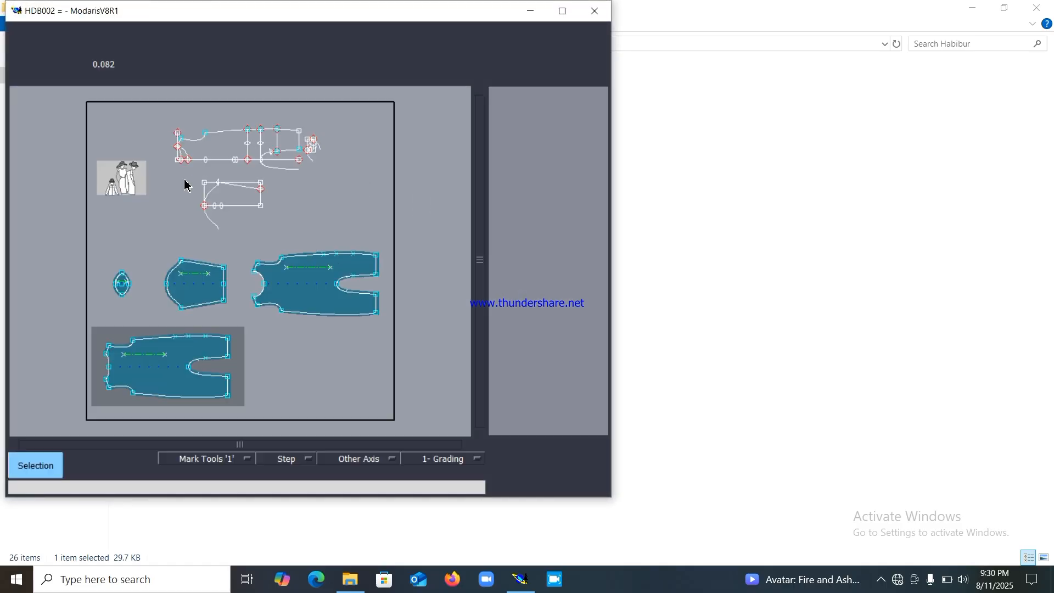
click(562, 12)
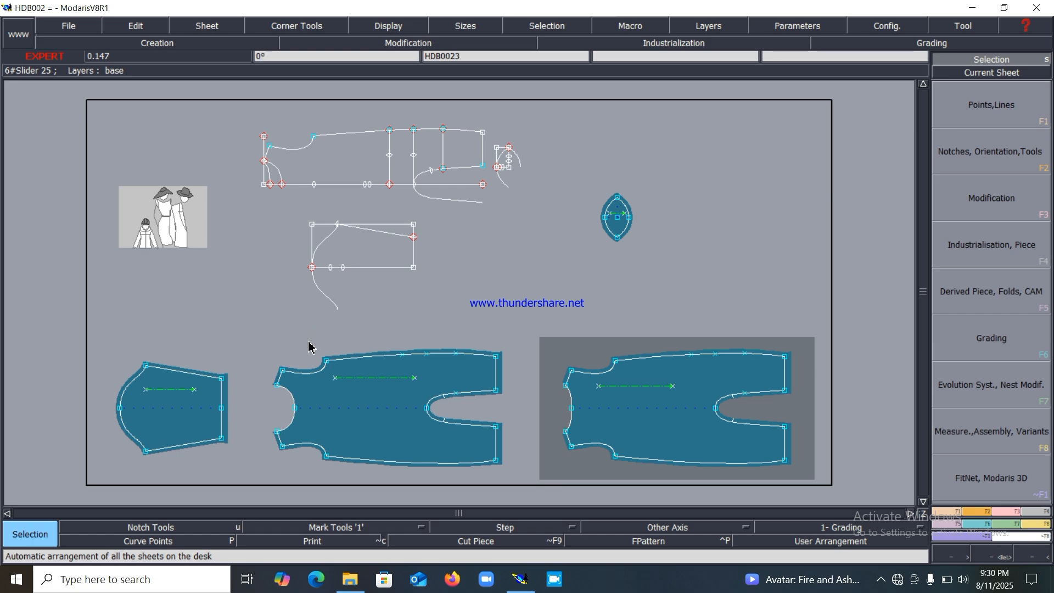
Step: Display the title blocks of the sheets and automatically arrange all sheets on the desk
key(ctrl+u)
key(F10)
key(j)
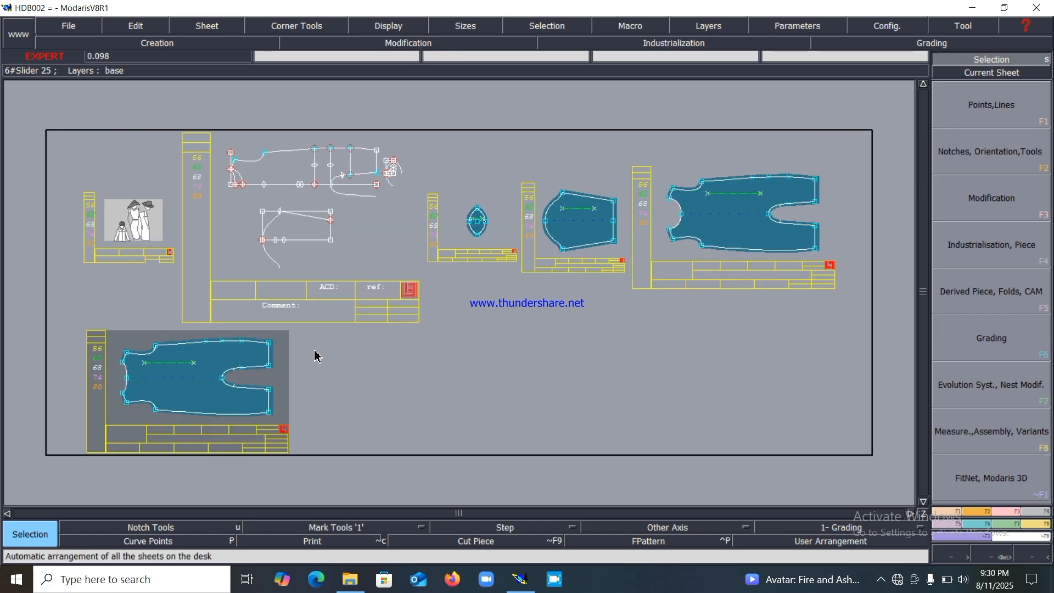
Step: Use Insert Point to place points at the sleeve draft's underarm corner and at the end of its sloped seam on the cuff line
key(Return)
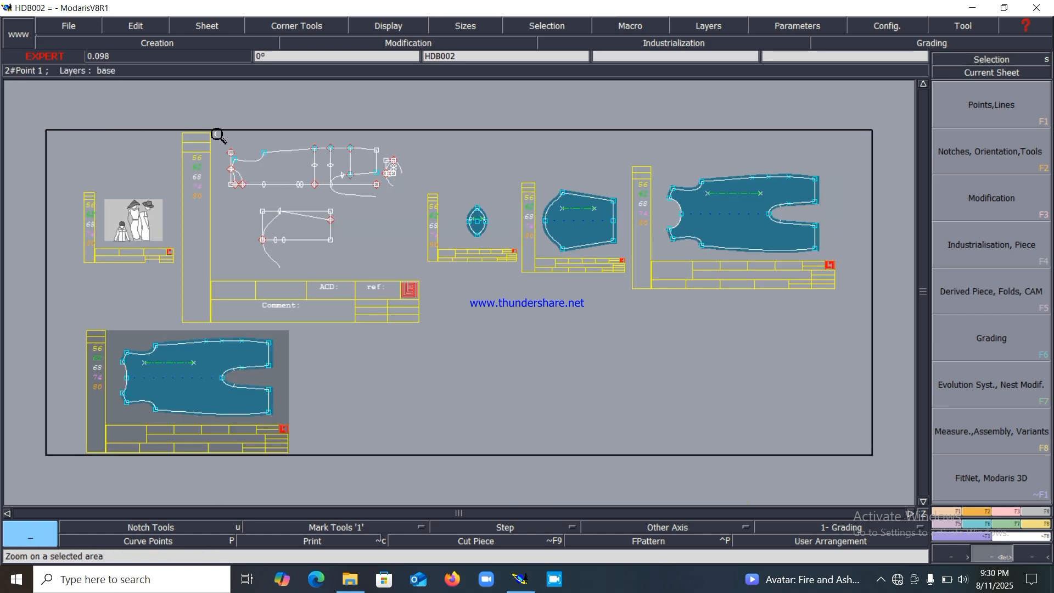
mouse_move(216, 134)
mouse_down()
mouse_move(426, 306)
mouse_move(432, 293)
mouse_up()
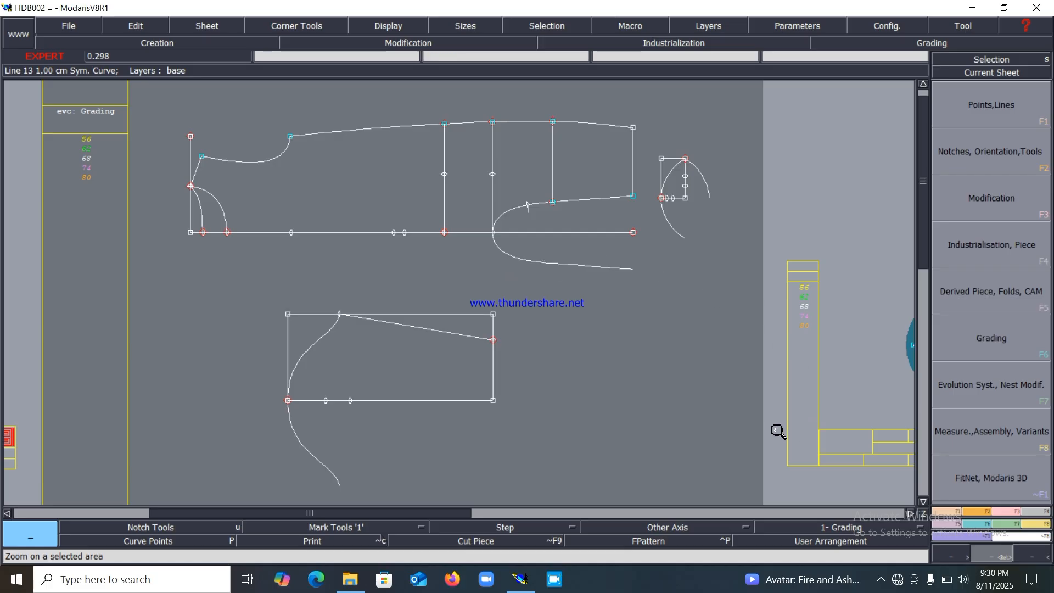
key(F3)
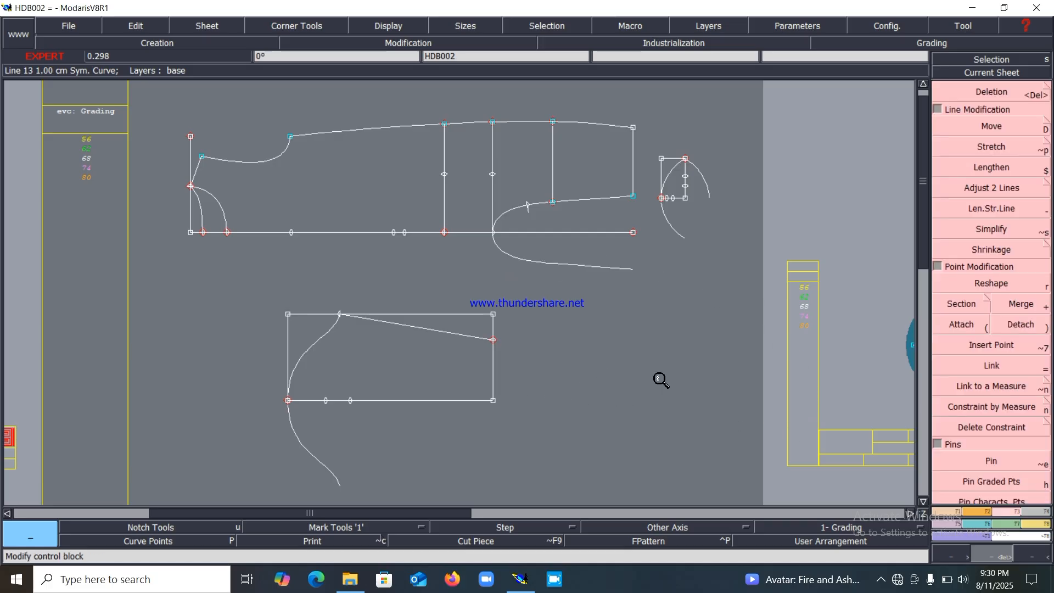
click(992, 345)
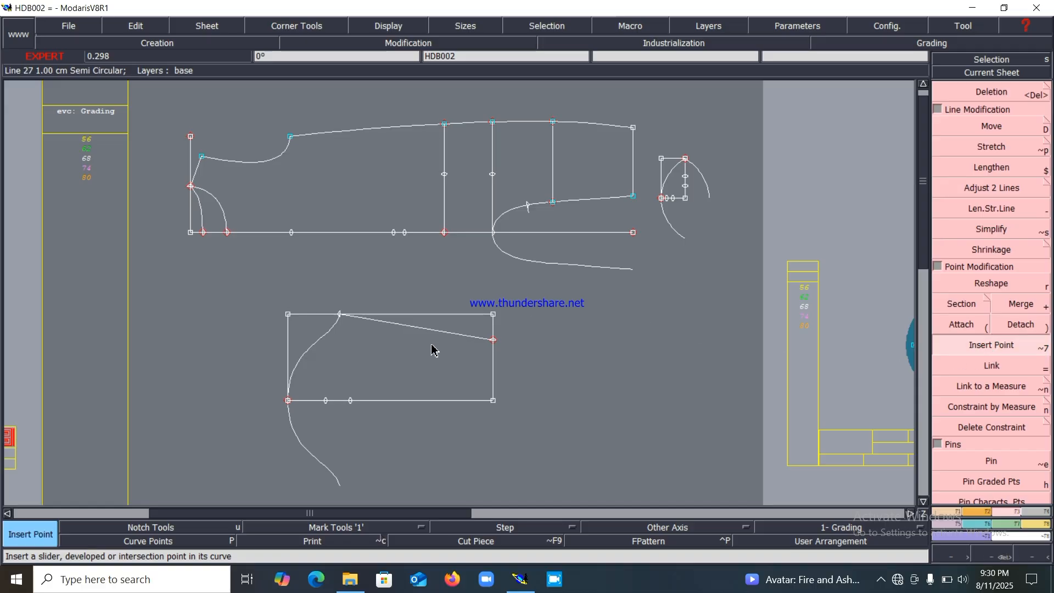
click(341, 318)
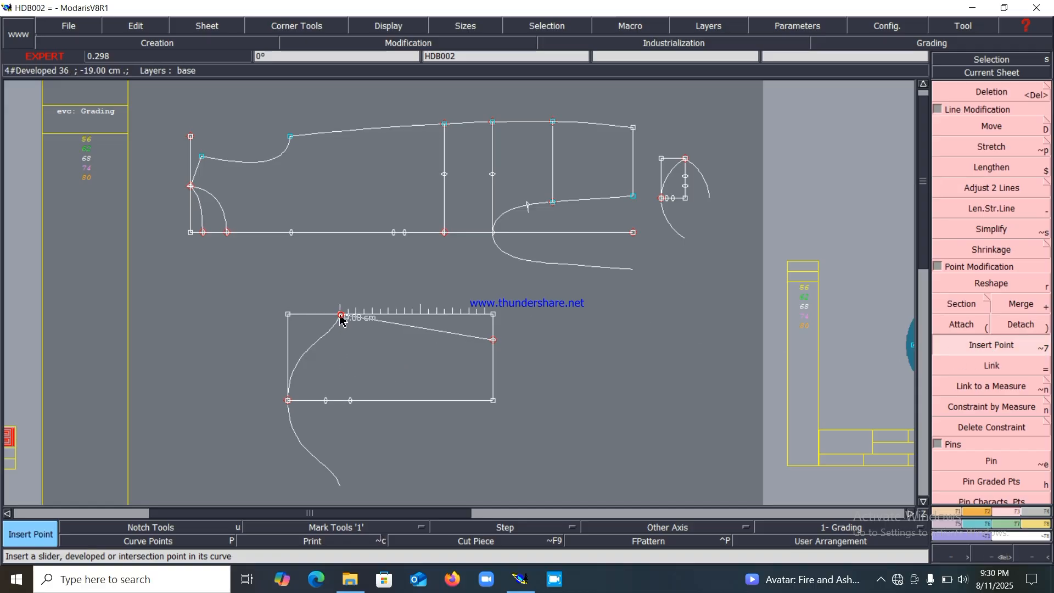
click(341, 318)
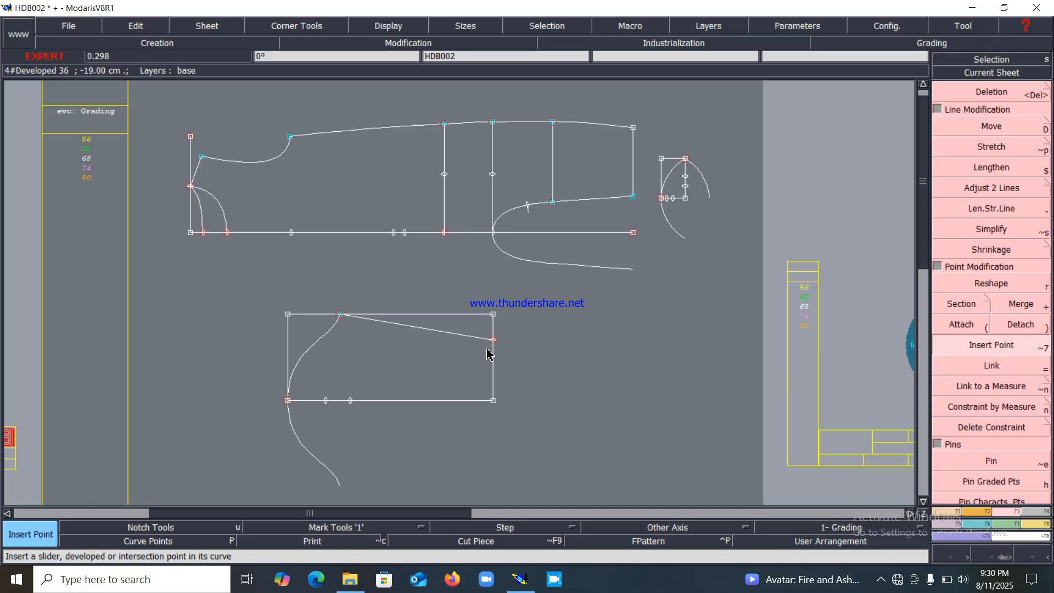
Step: Insert points on the body draft at the crotch, the neighbouring cross line, the neckline curve ends and the armhole level on the centre line
click(493, 233)
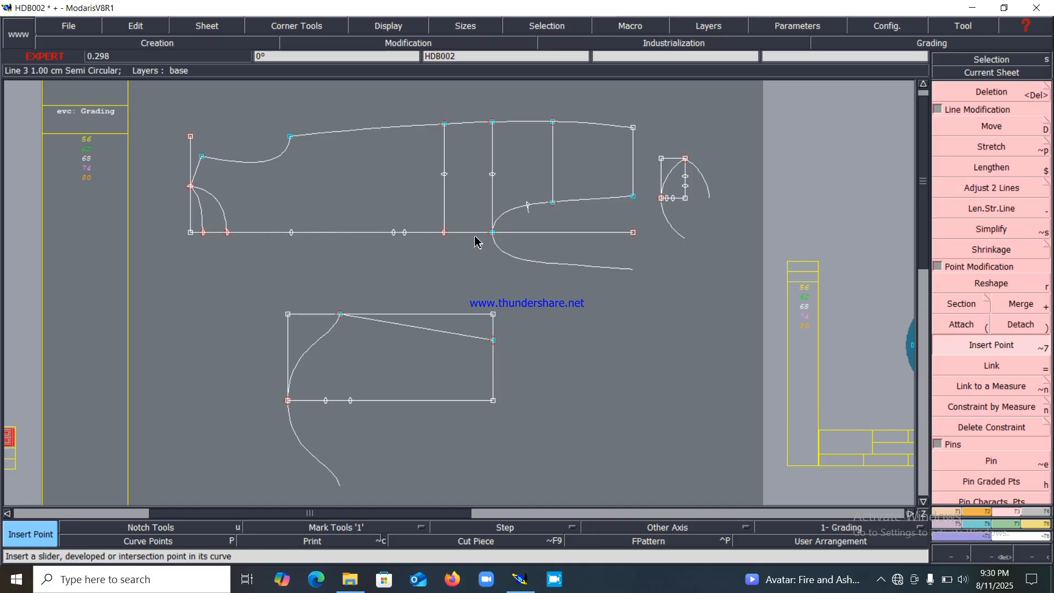
click(445, 234)
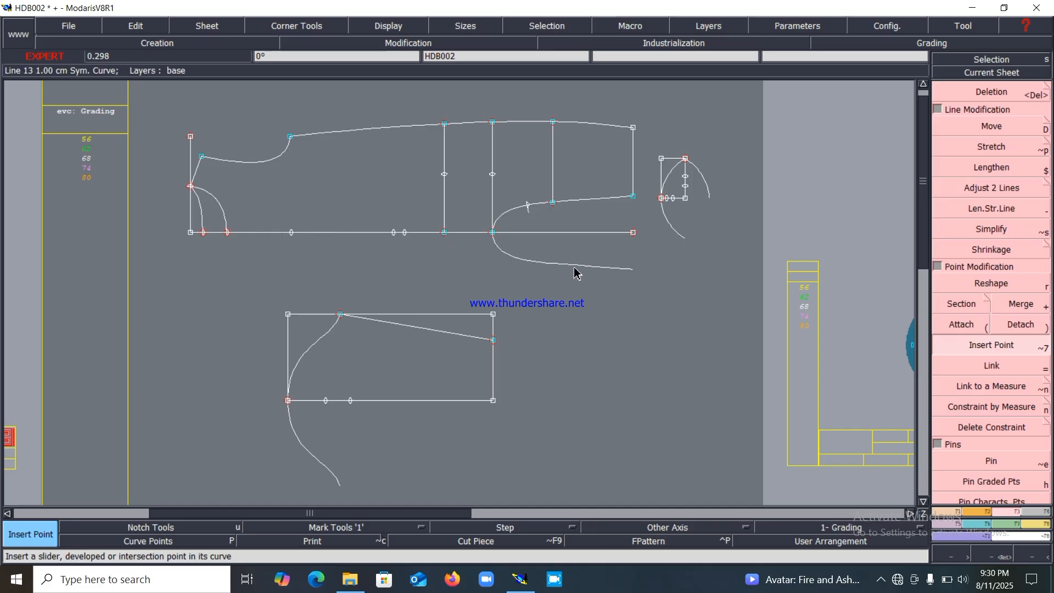
click(227, 233)
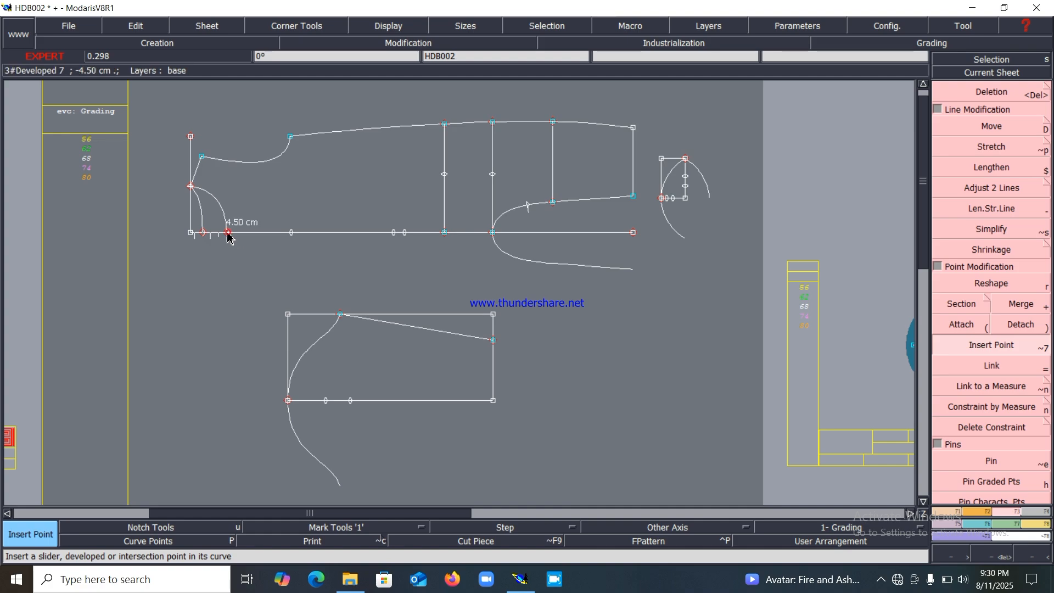
click(204, 234)
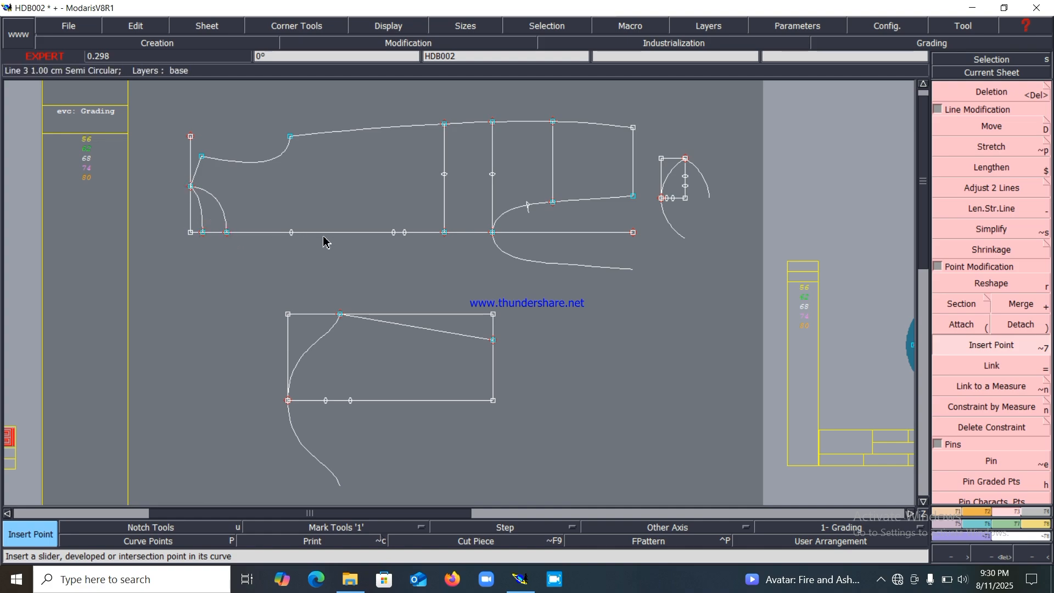
click(291, 233)
Step: Display the measures of the body and sleeve drafts, and hide them again
key(ctrl+m)
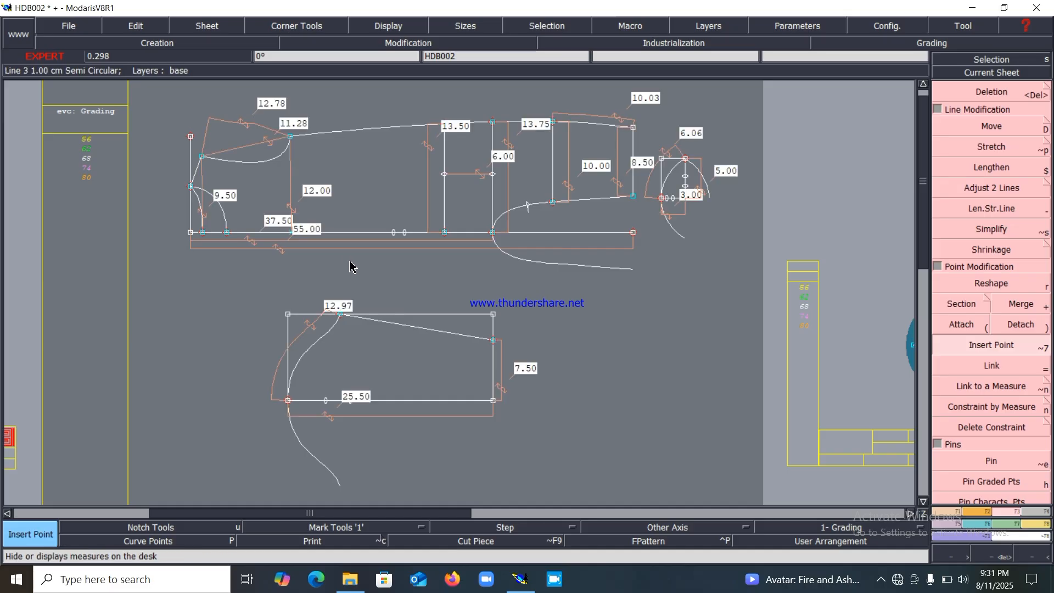
key(ctrl+m)
key(ctrl+m)
key(ctrl+m)
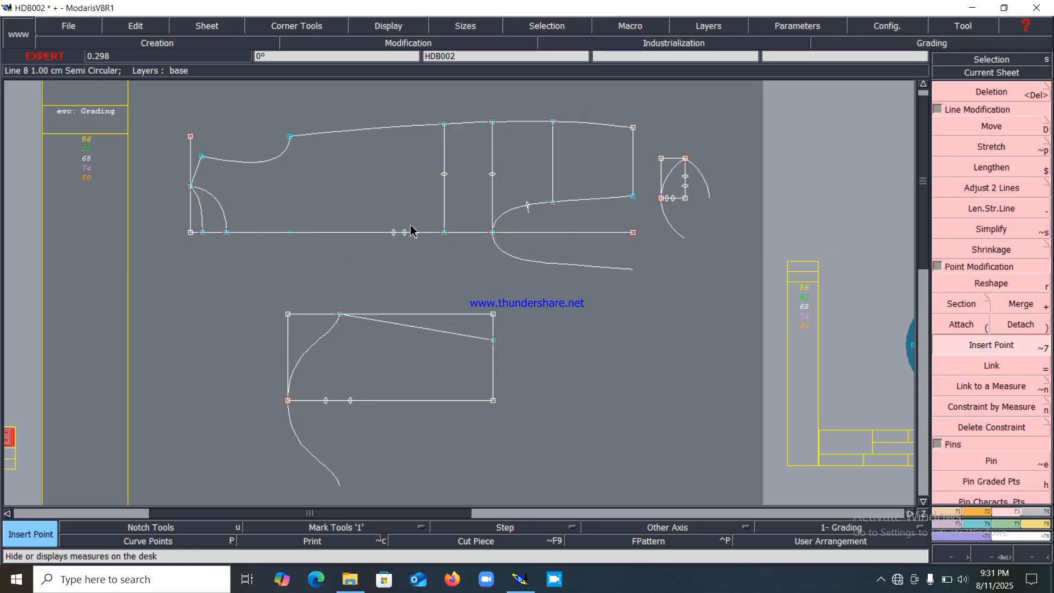
Step: Open the grading Control table for the inseam hem point of the body draft
click(988, 524)
click(993, 107)
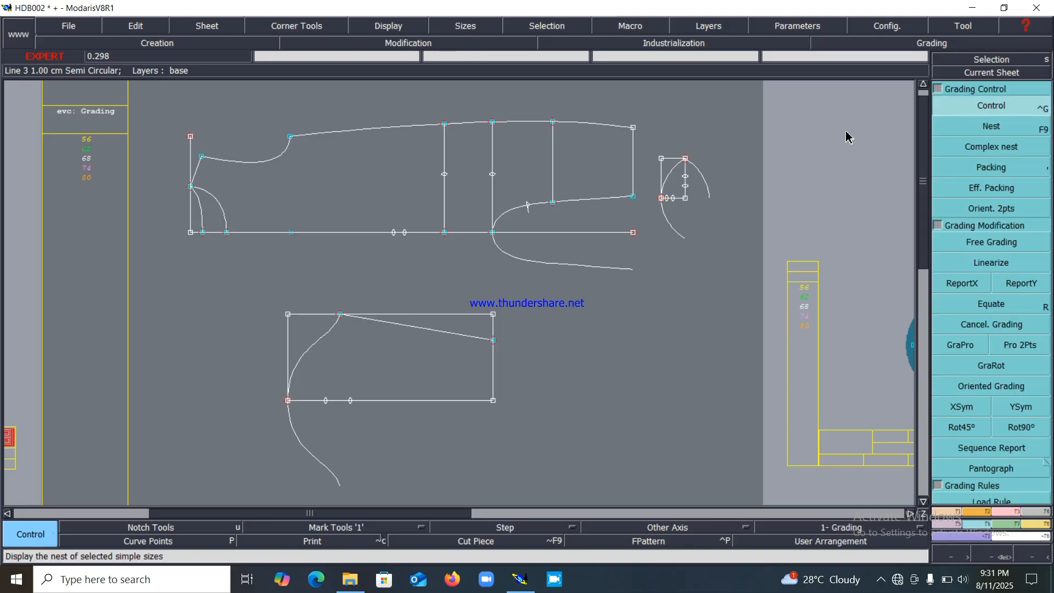
key(j)
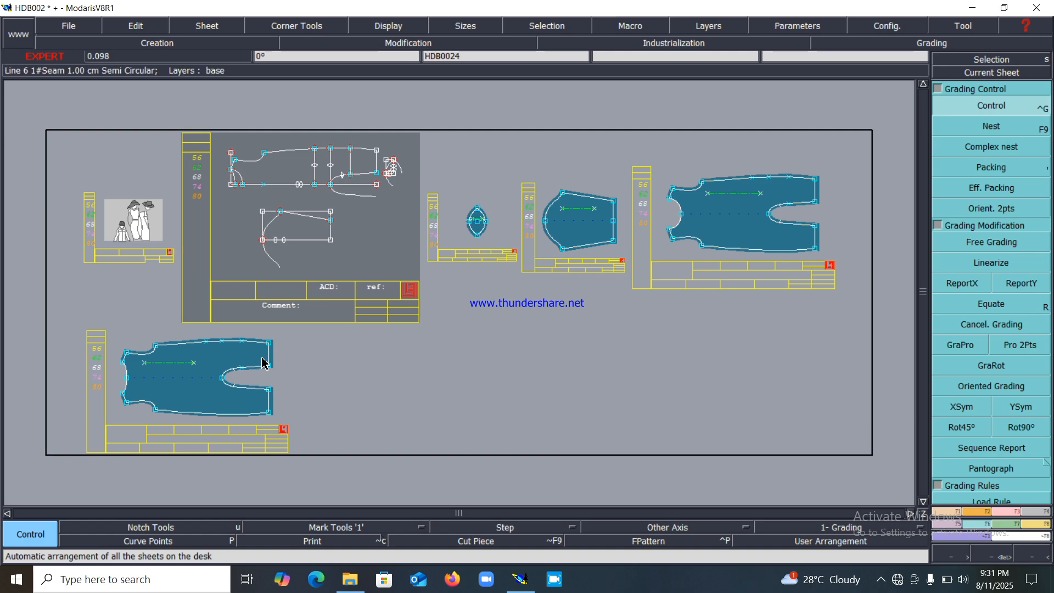
key(Return)
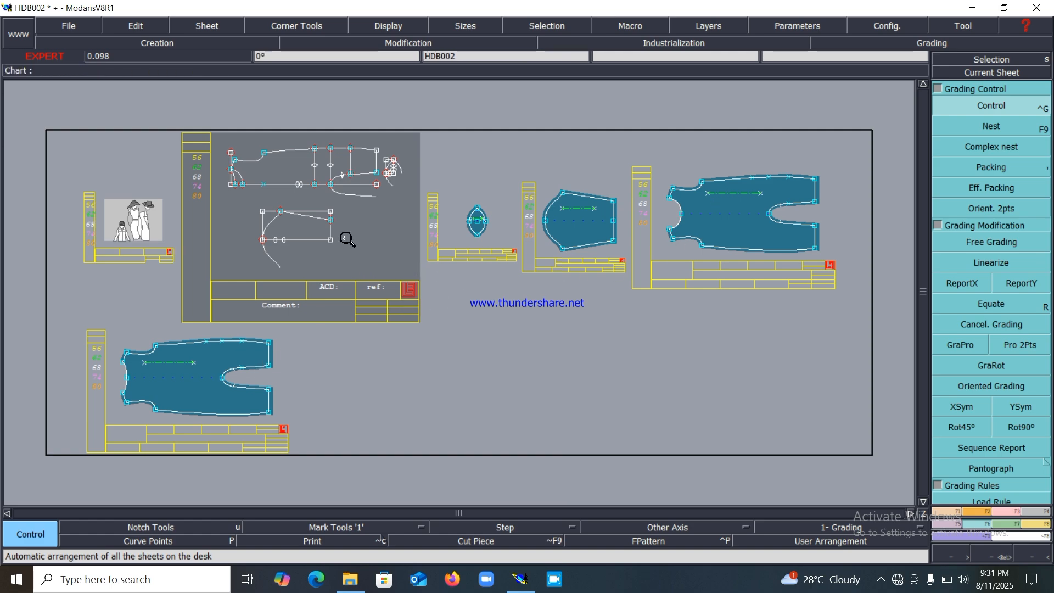
drag(216, 140, 421, 264)
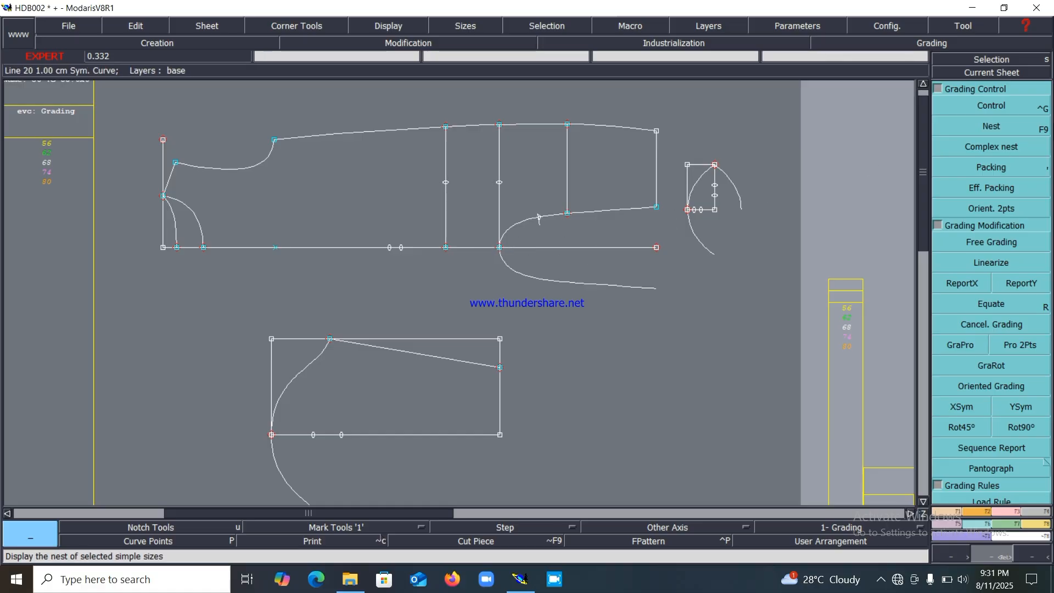
click(1003, 110)
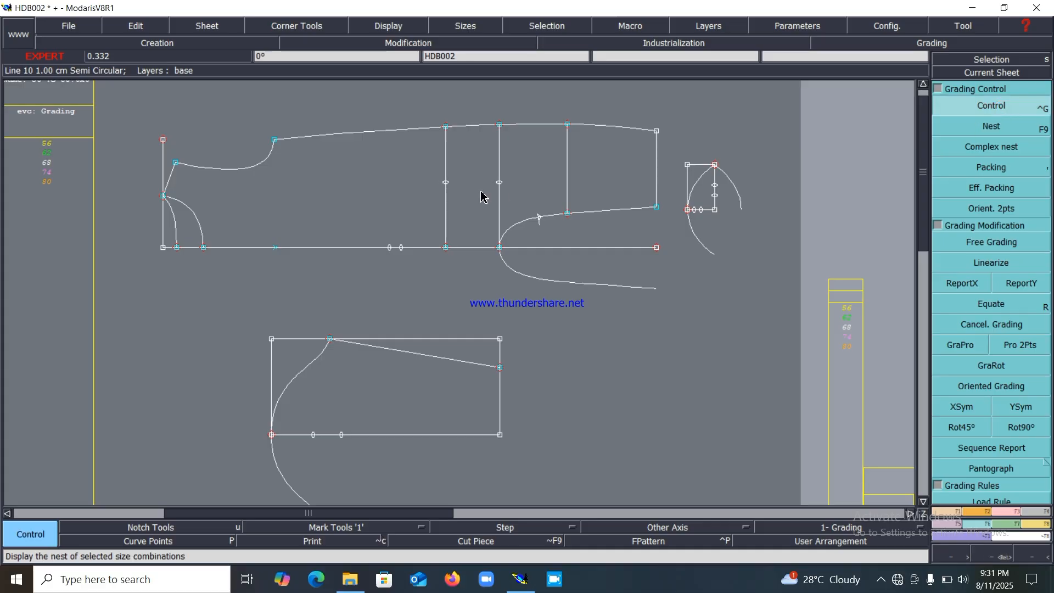
click(658, 208)
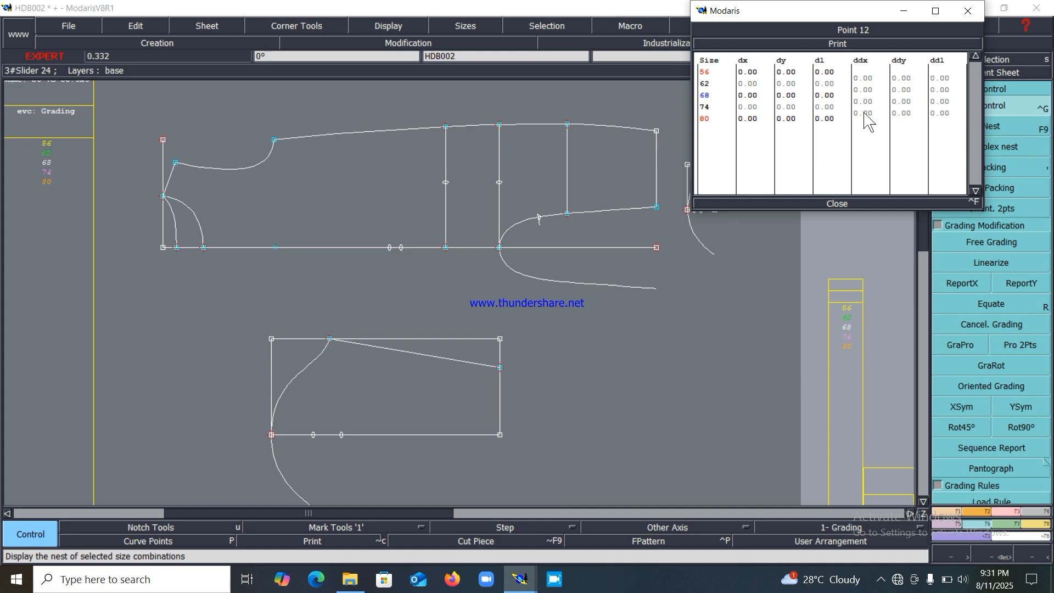
Step: Set the inseam hem point's ddx grading increments to 5.00 for every size step from 56 to 80 and close the table
click(863, 78)
text(0.5)
key(Return)
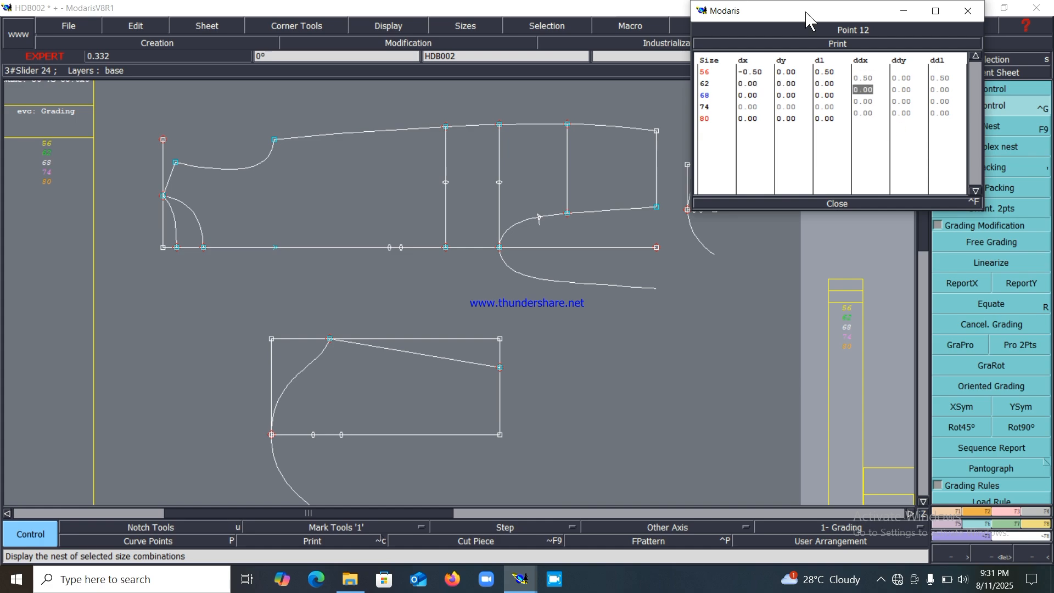
key(BackSpace)
text(5)
key(Return)
text(5)
key(Return)
text(5)
key(Return)
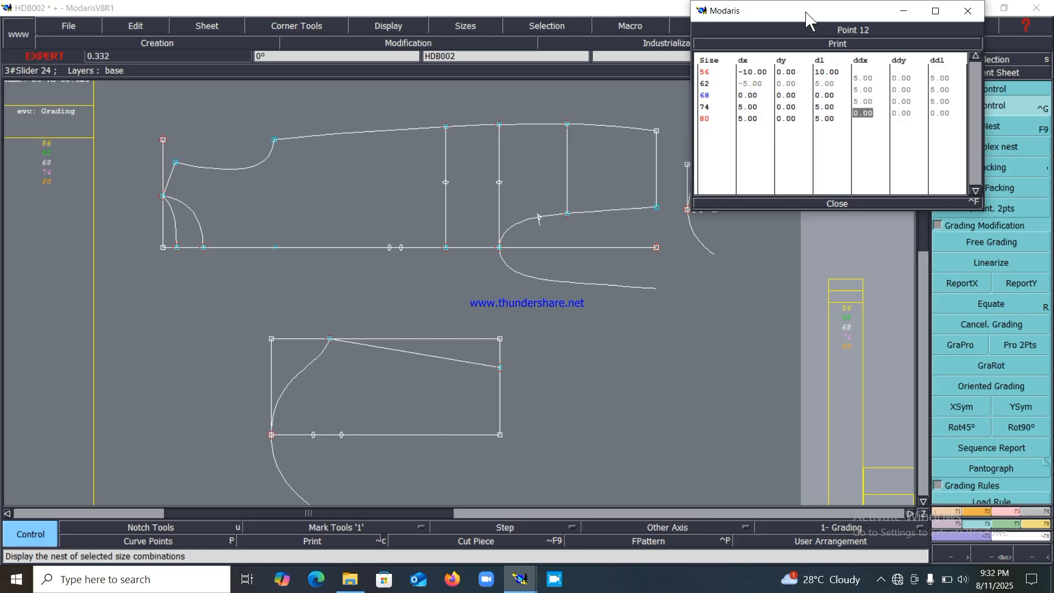
text(5)
key(Return)
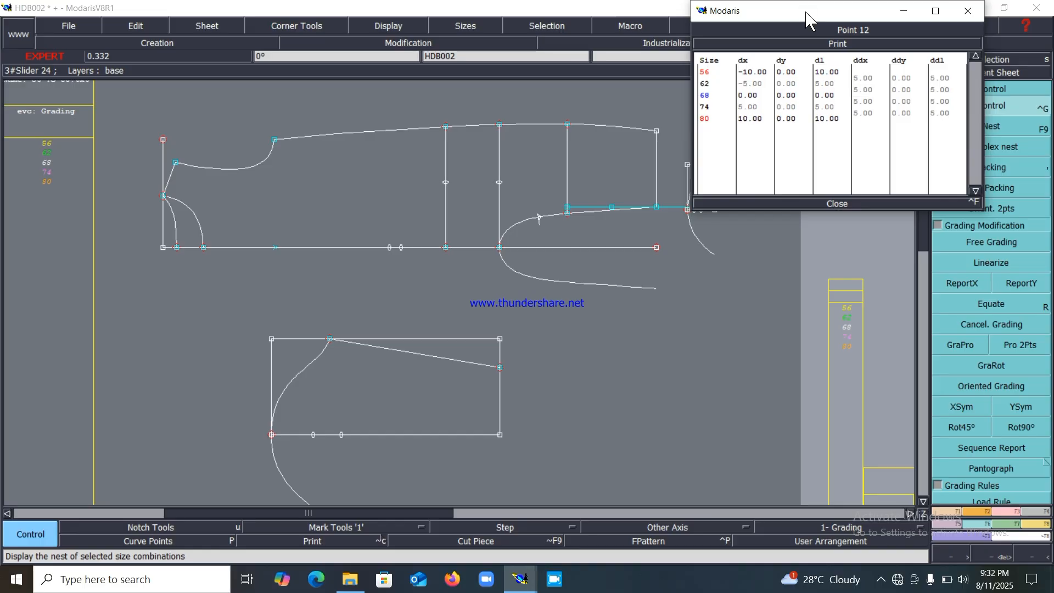
click(824, 202)
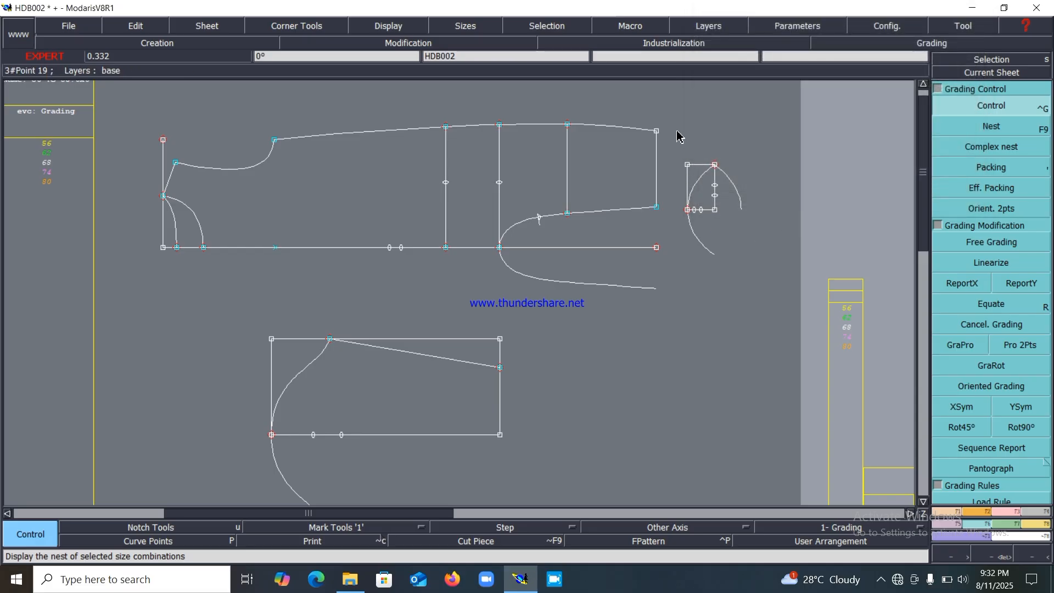
Step: Move the small oval piece draft below the leg of the body draft and display the nest of all sizes
drag(677, 131, 752, 287)
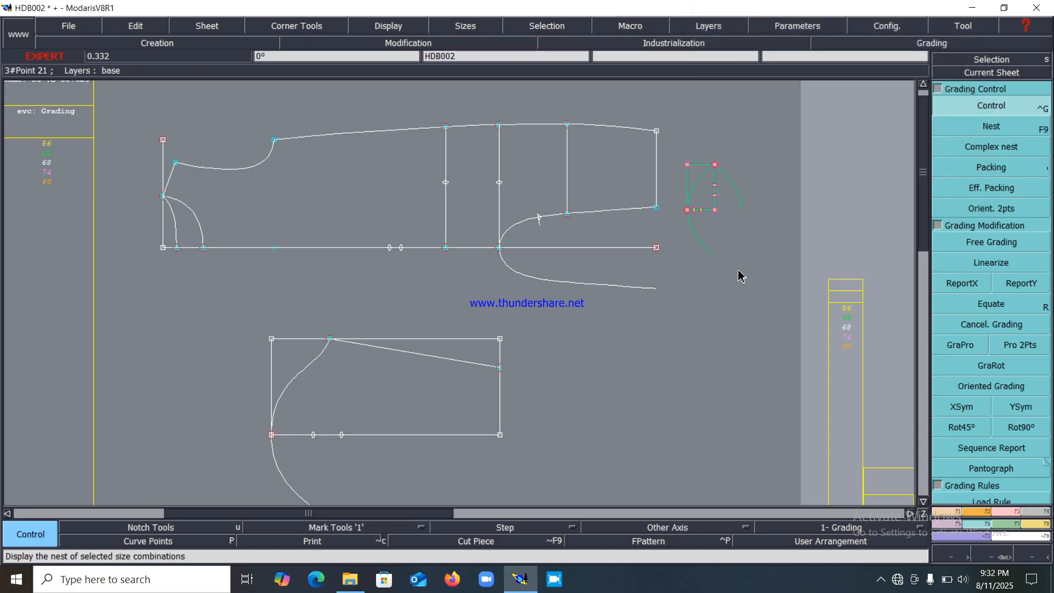
key(m)
click(701, 209)
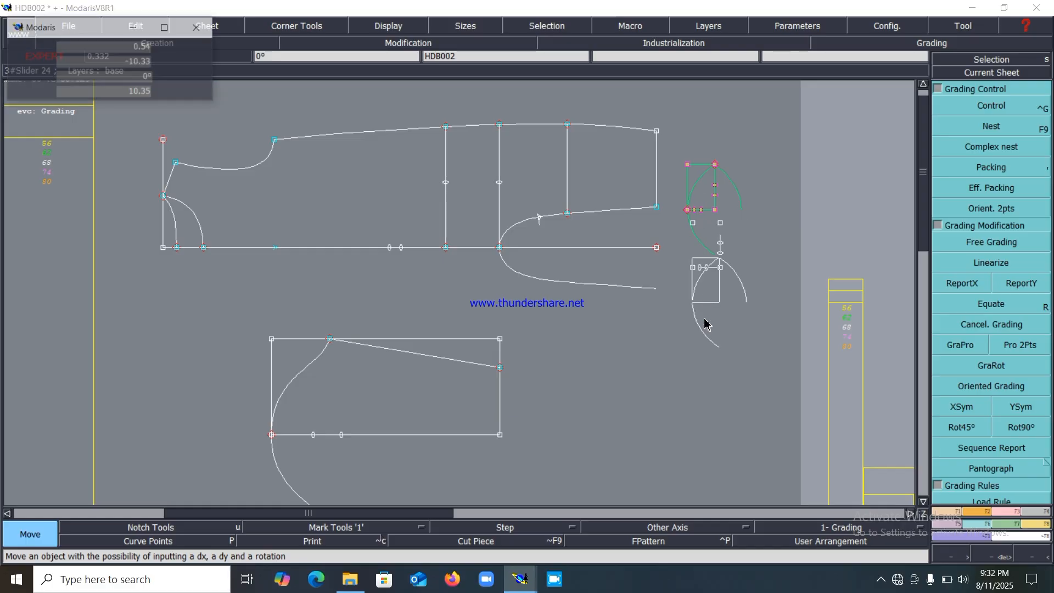
click(694, 405)
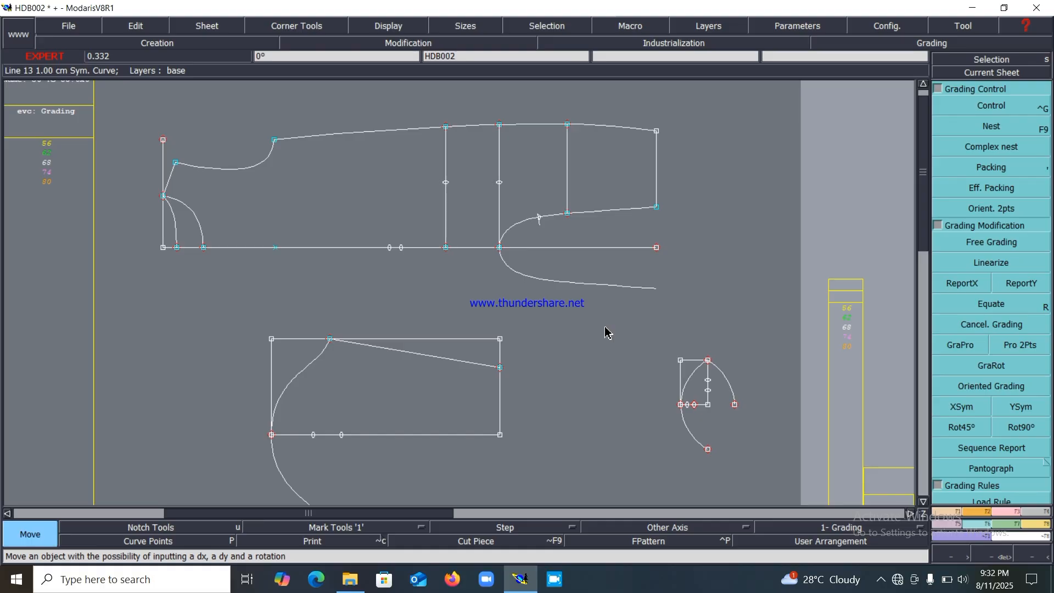
key(F9)
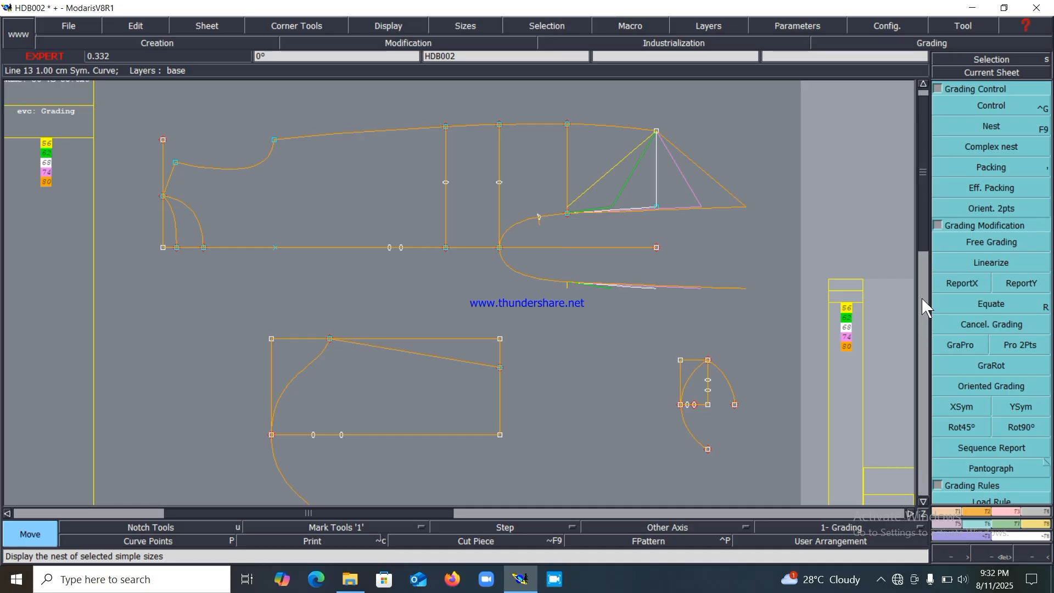
Step: Report the X grading of the inseam hem point to the side hem point of the body draft
click(968, 285)
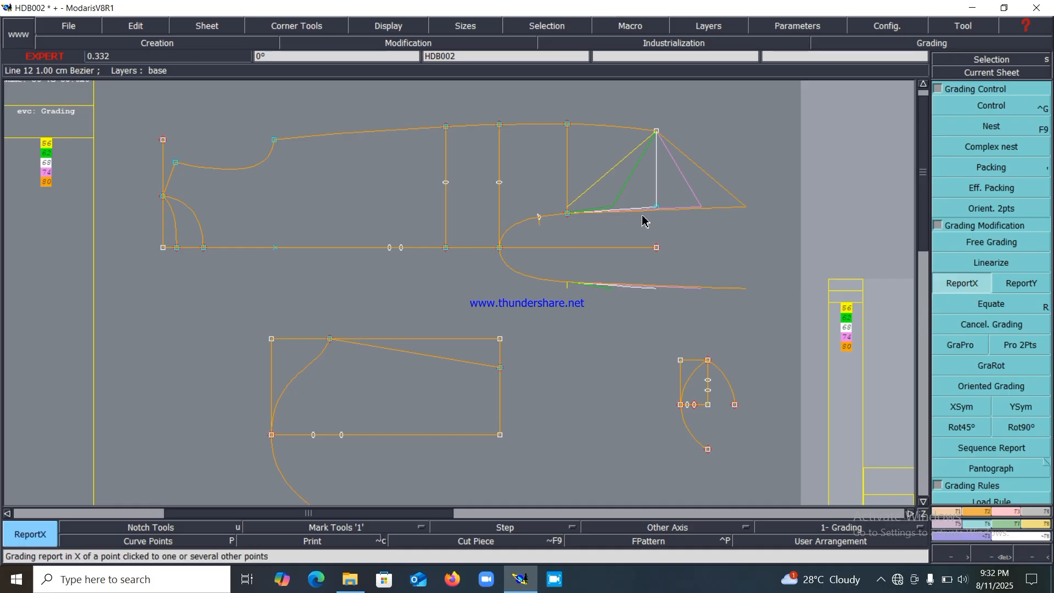
click(656, 133)
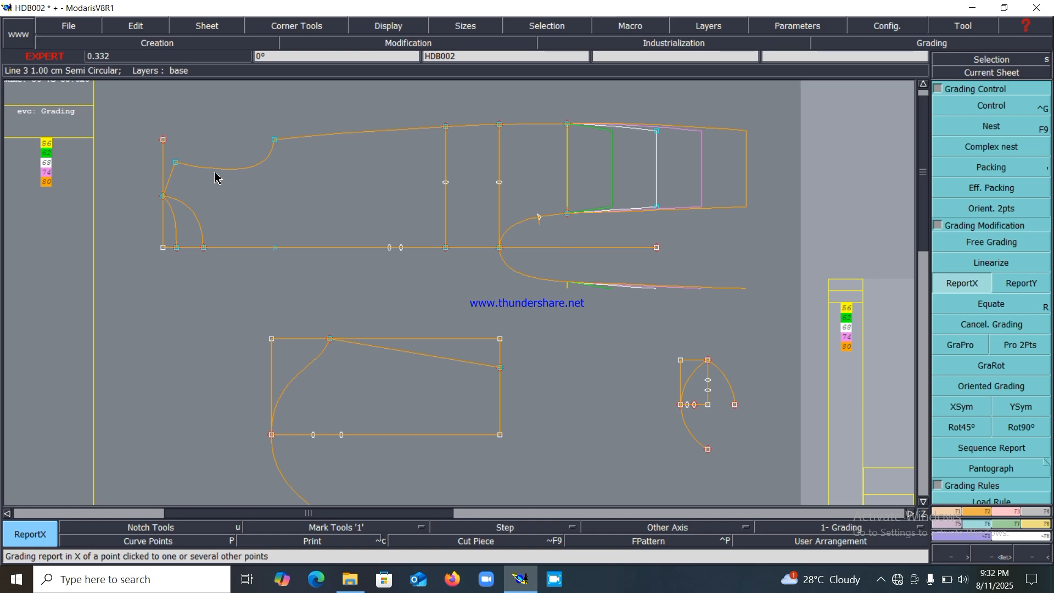
Step: Set the ddy grading increments of the body's shoulder tip point to 0.50 for every size step from 56 to 80
click(991, 105)
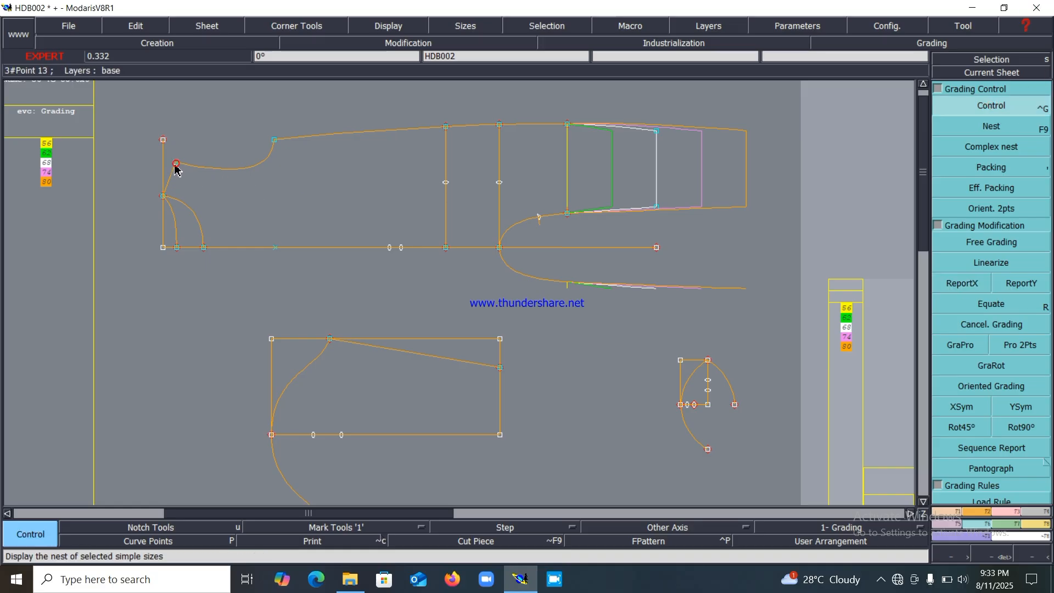
click(176, 165)
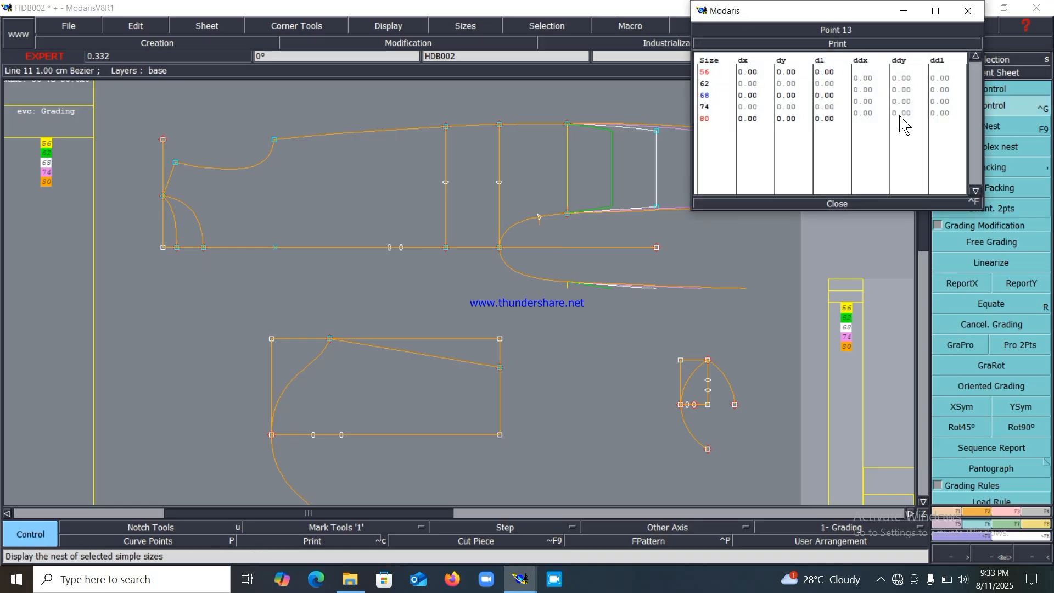
click(901, 78)
text(0.5)
key(Return)
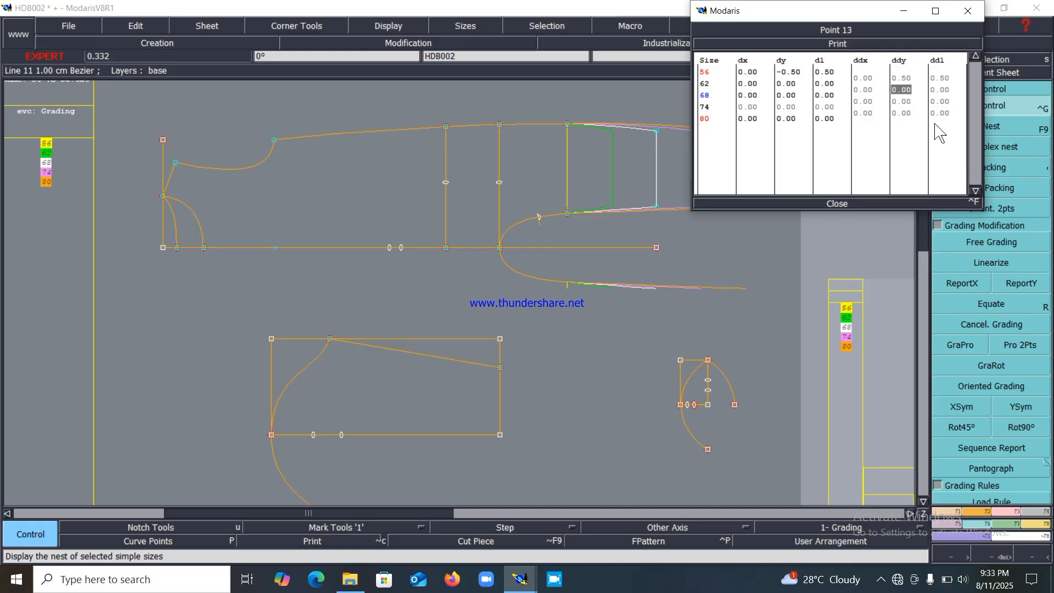
text(0.5)
key(Return)
text(.5)
key(Return)
text(0.5)
key(Return)
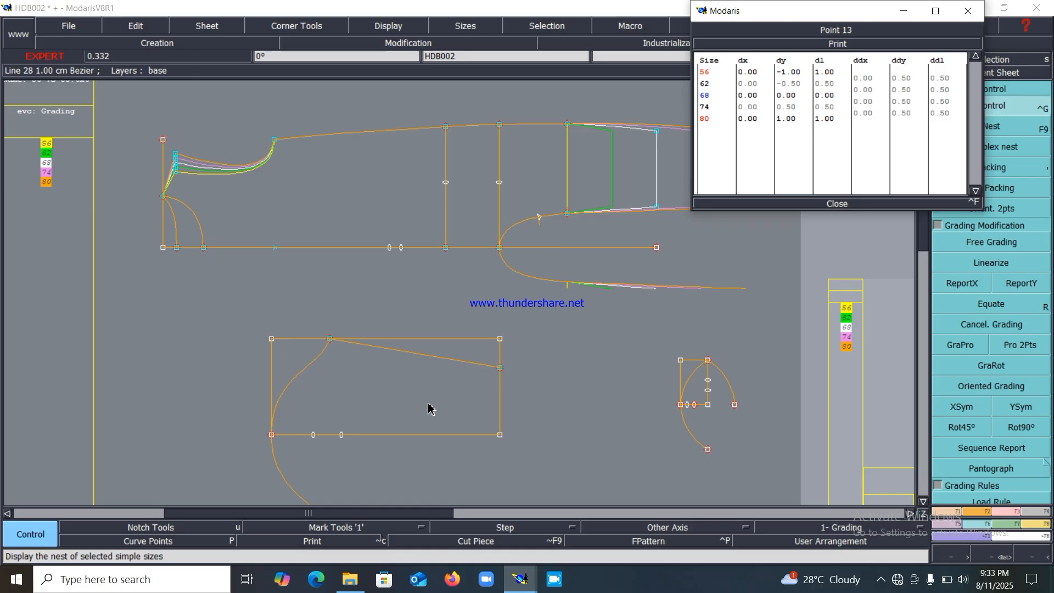
Step: Set the ddx grading increments of the sleeve's centre-line hem point to 2 for every size step and close the table
click(499, 436)
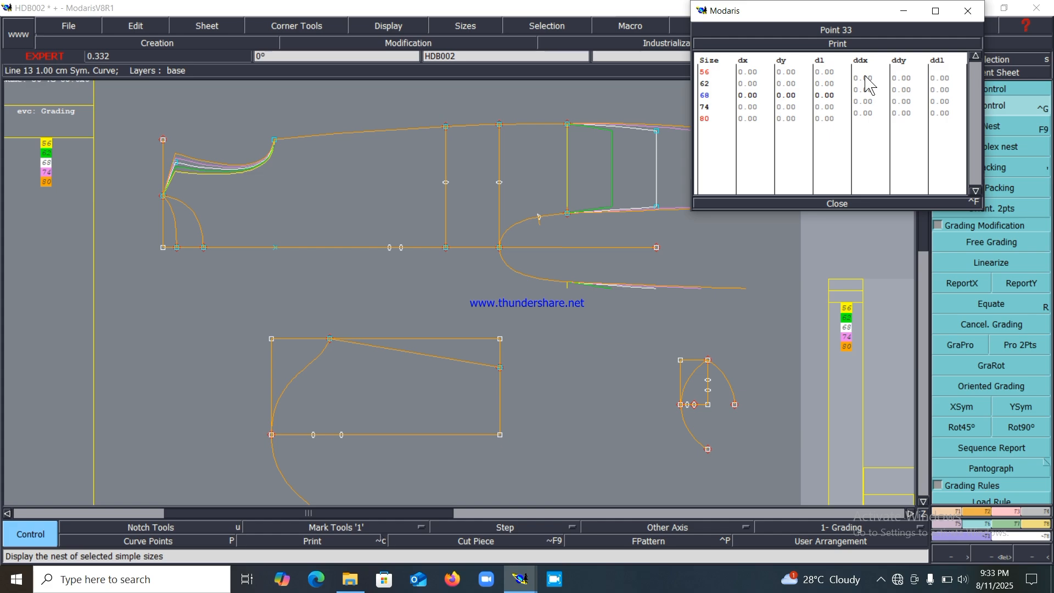
drag(869, 78, 875, 126)
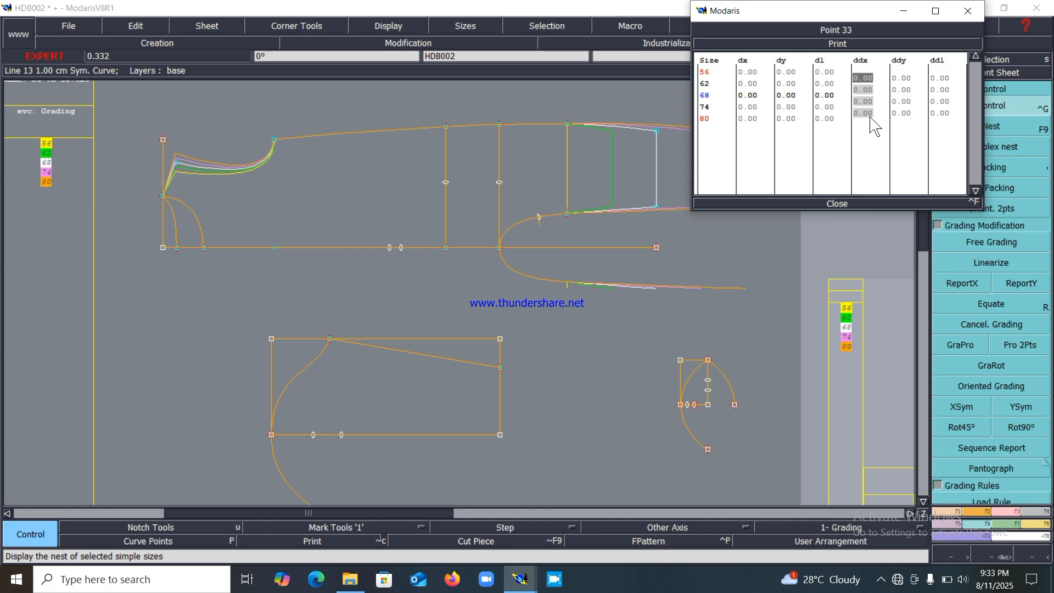
text(2)
key(Return)
click(858, 204)
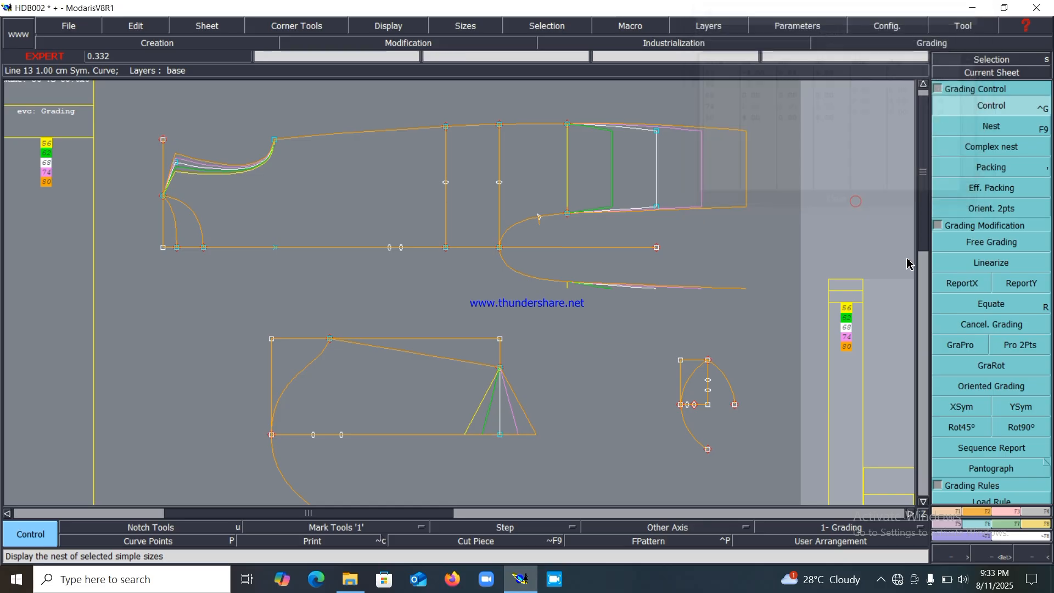
Step: Delete the leftover rectangular construction lines above the sleeve's underarm seam and beside its cap
click(955, 284)
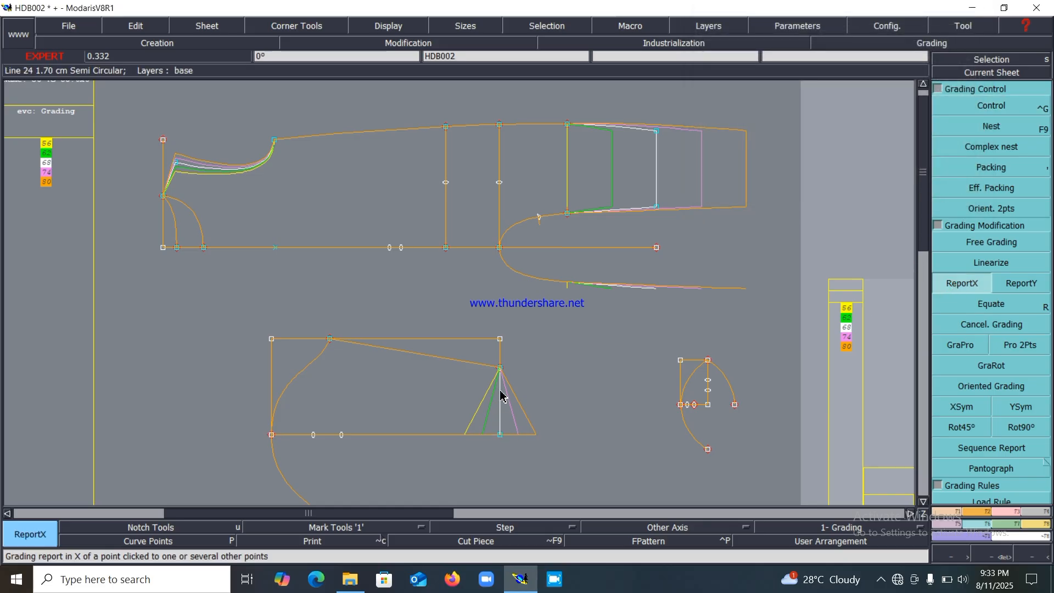
click(501, 369)
key(Delete)
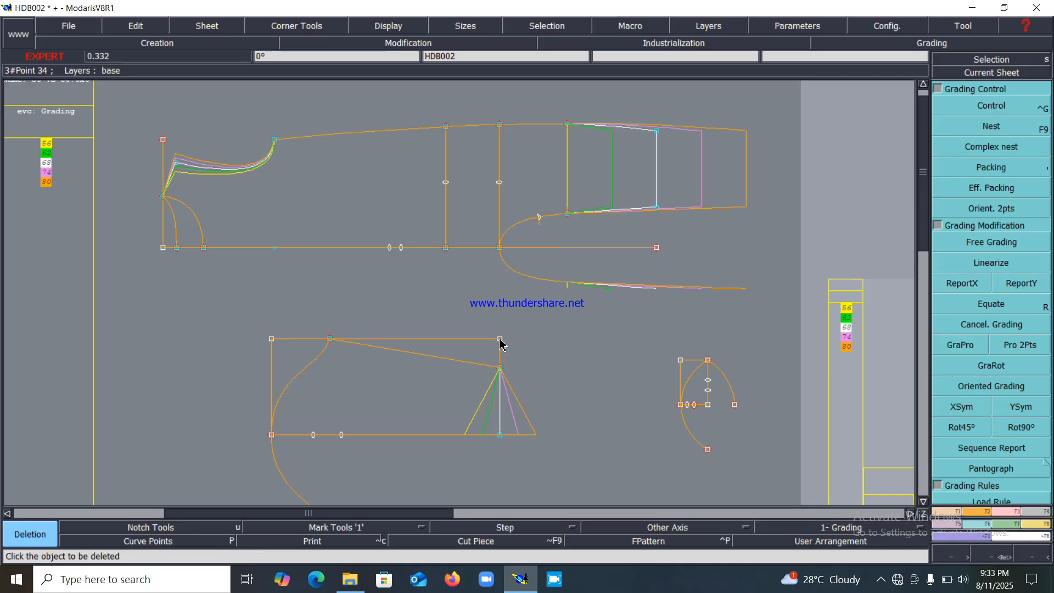
click(500, 340)
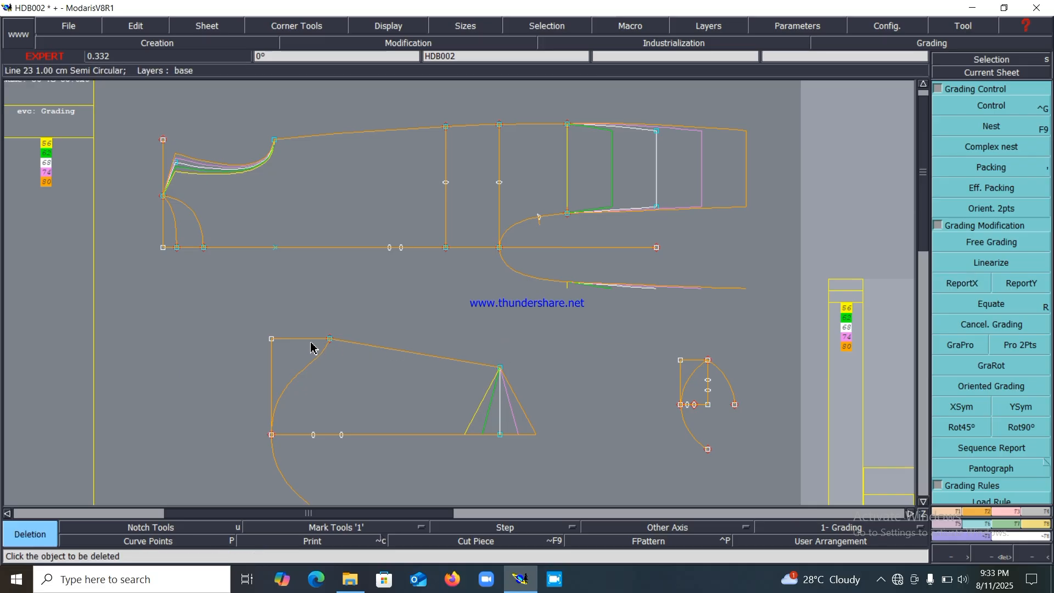
click(271, 358)
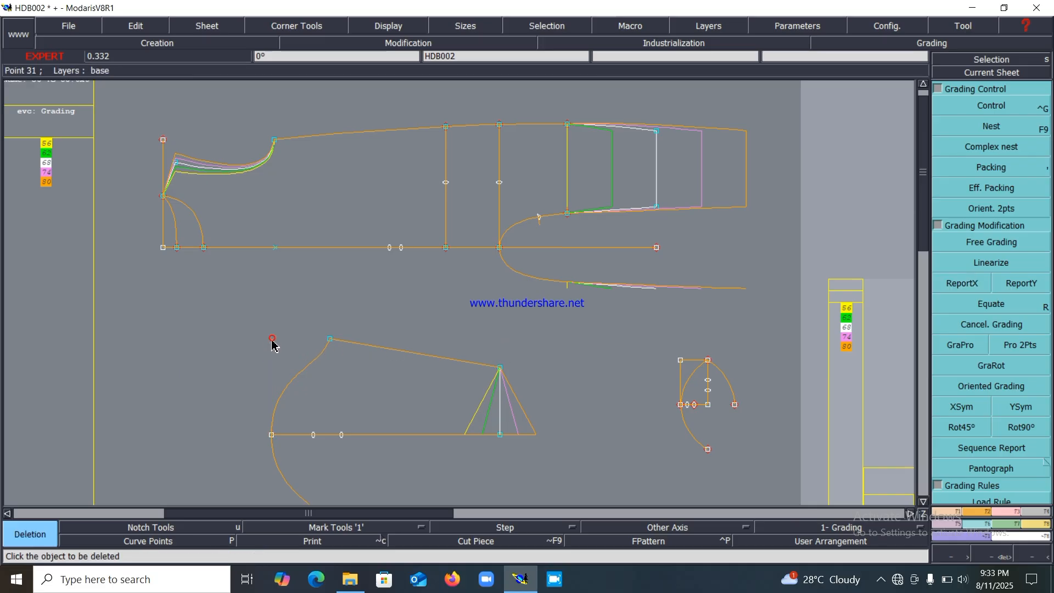
Step: Report the X grading of the sleeve's centre-line hem point to the hem point at its underarm seam
click(962, 290)
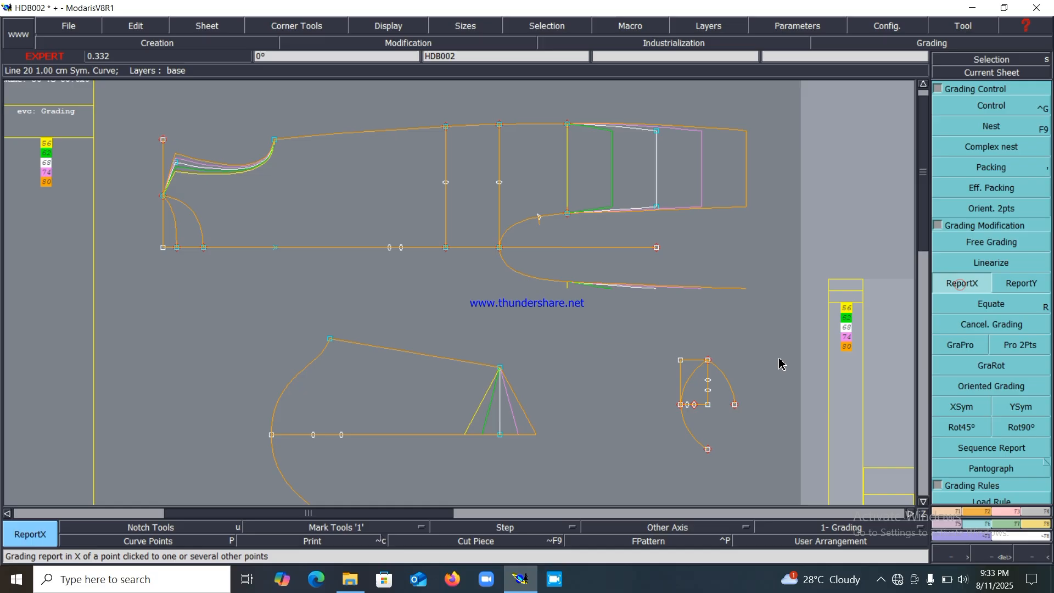
click(500, 435)
click(500, 368)
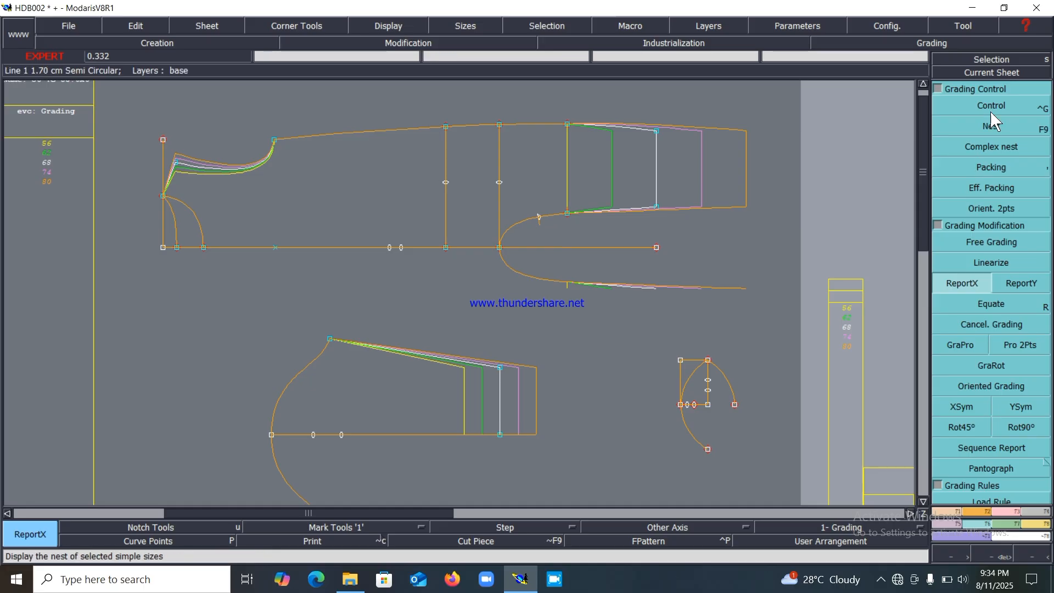
Step: Set the ddy grading increments of the body's underarm point to 0.50 for every size step from 56 to 80
key(ctrl+g)
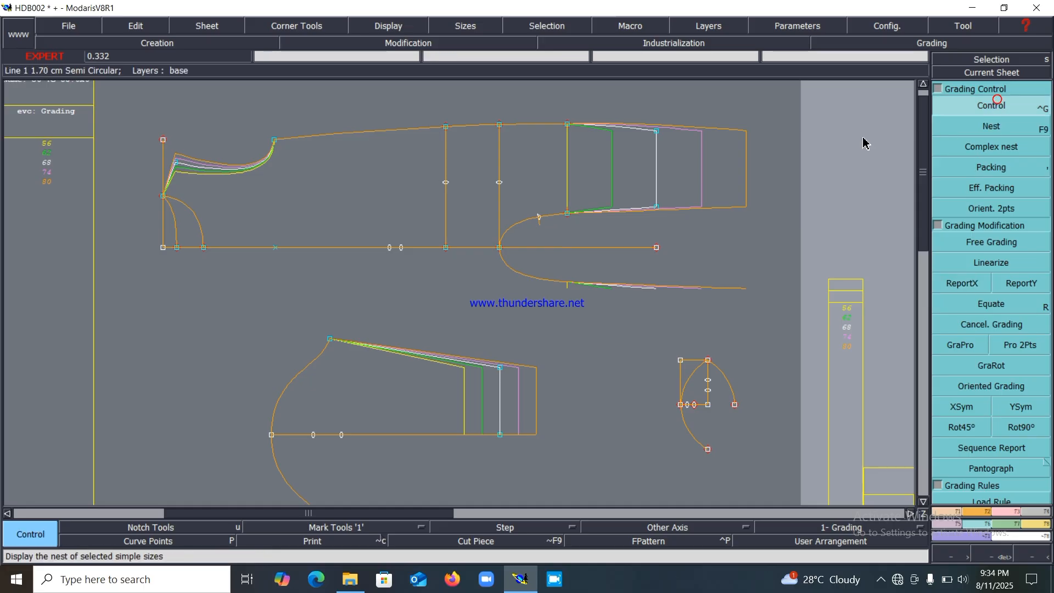
click(274, 141)
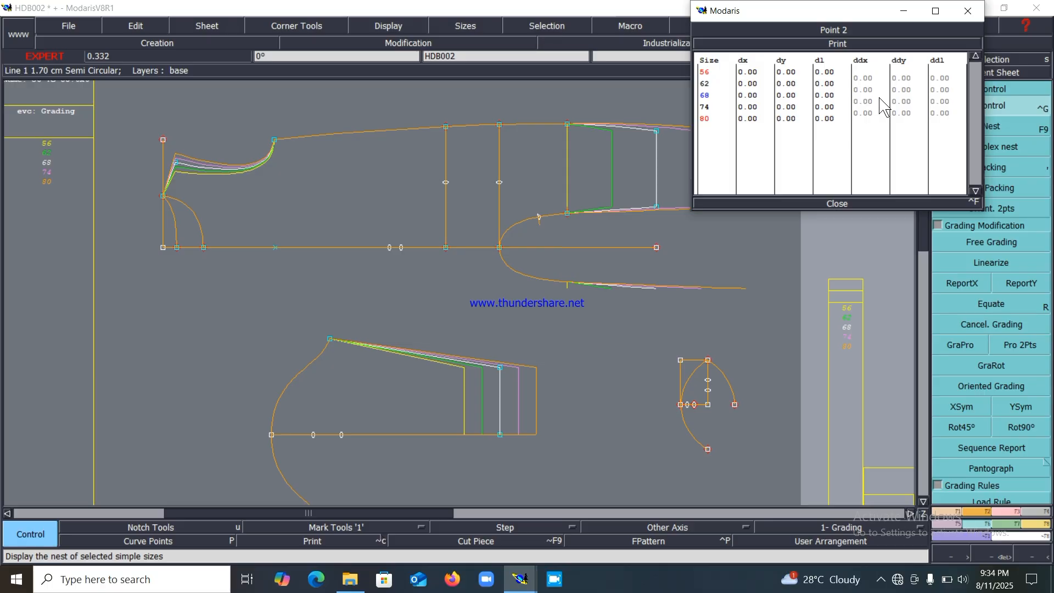
drag(906, 113, 906, 80)
text(0.5)
key(Return)
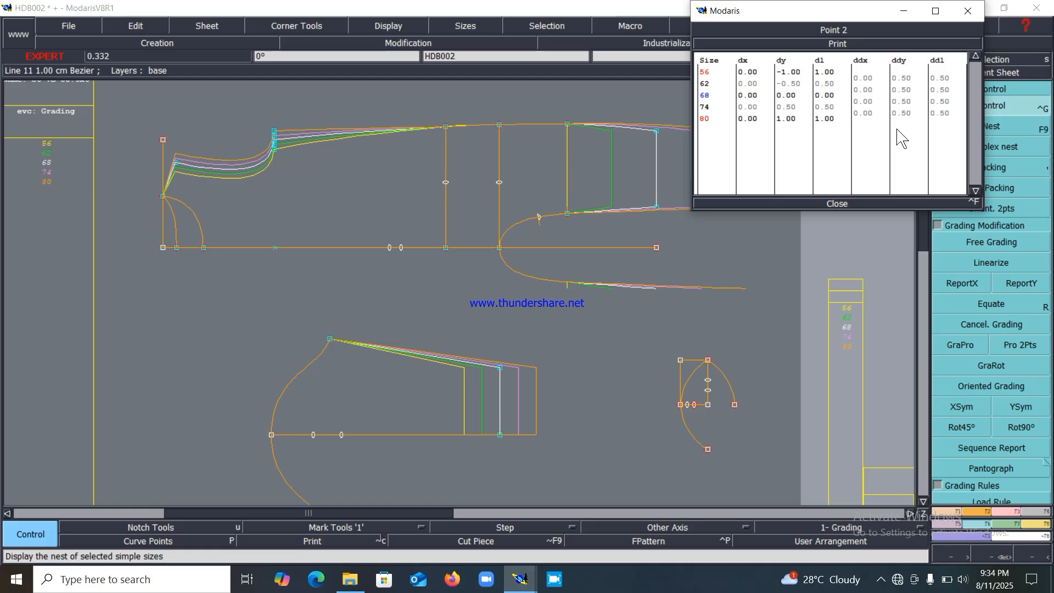
Step: Set the underarm point's ddx increments to 0.50 for every size step and report its X grading to the matching point on the centre line
drag(870, 78, 877, 115)
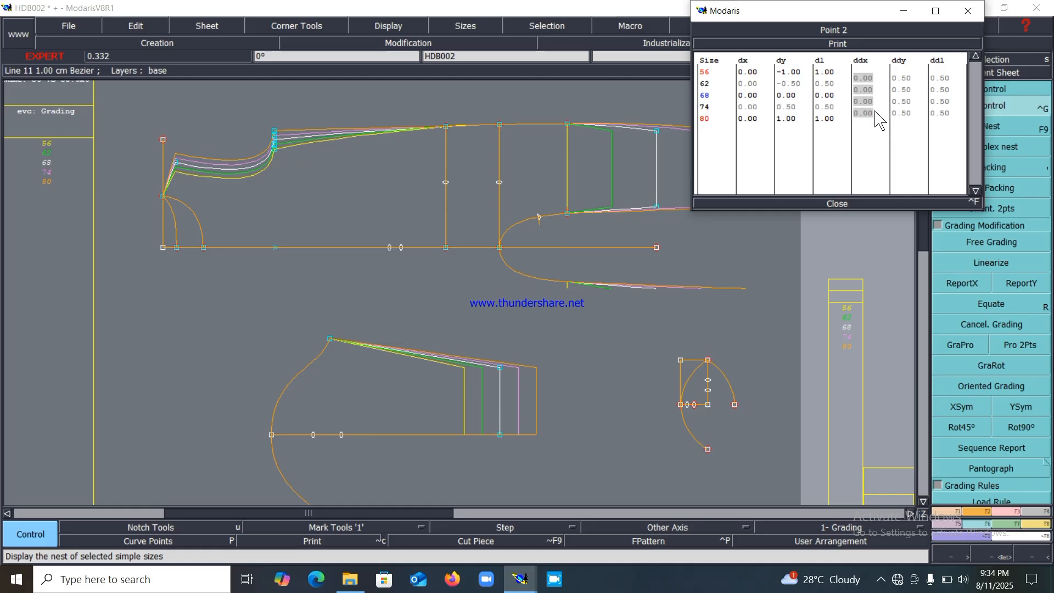
text(.5)
key(Return)
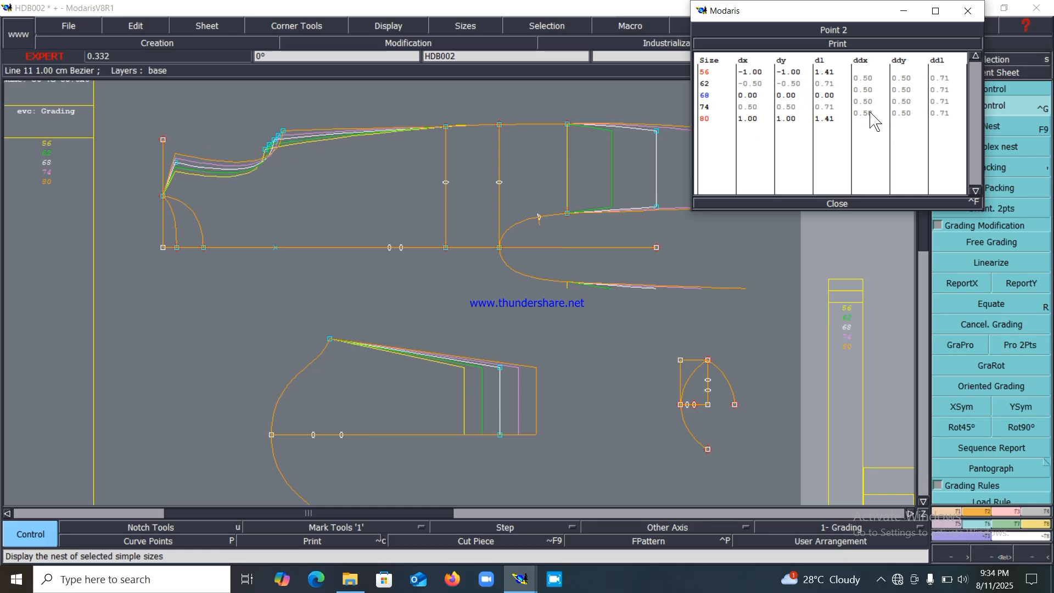
click(963, 283)
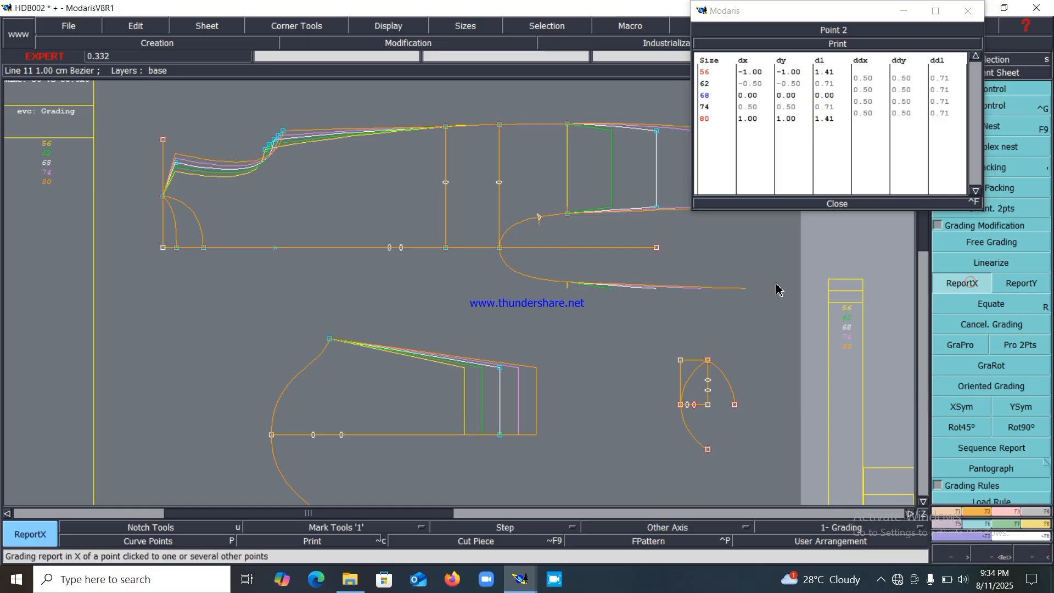
click(275, 242)
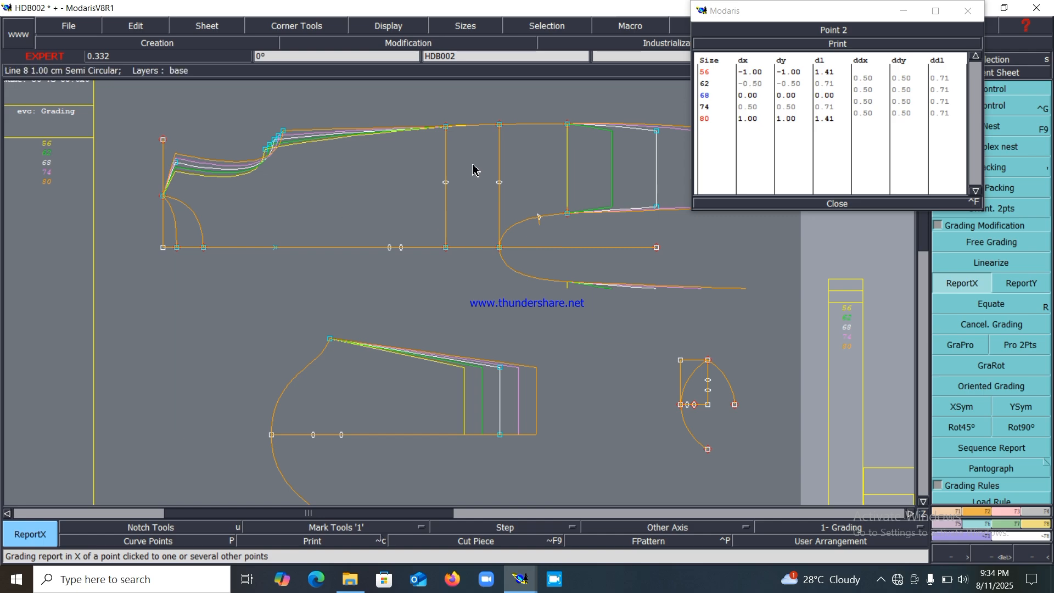
Step: Set the ddy grading increments of the side point on the body's waist line to 0.50 for every size step
click(1006, 102)
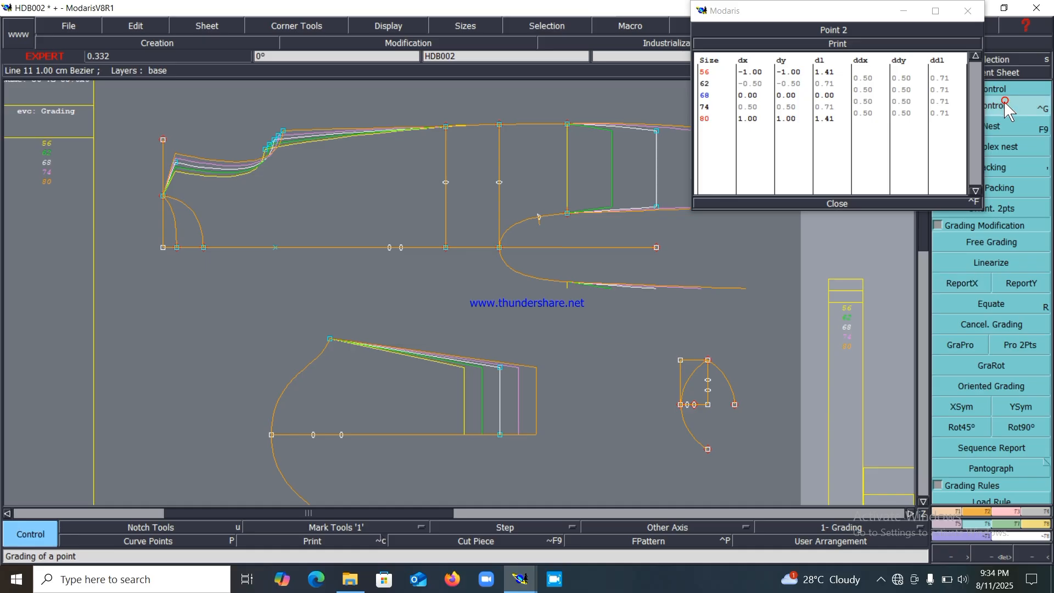
click(446, 128)
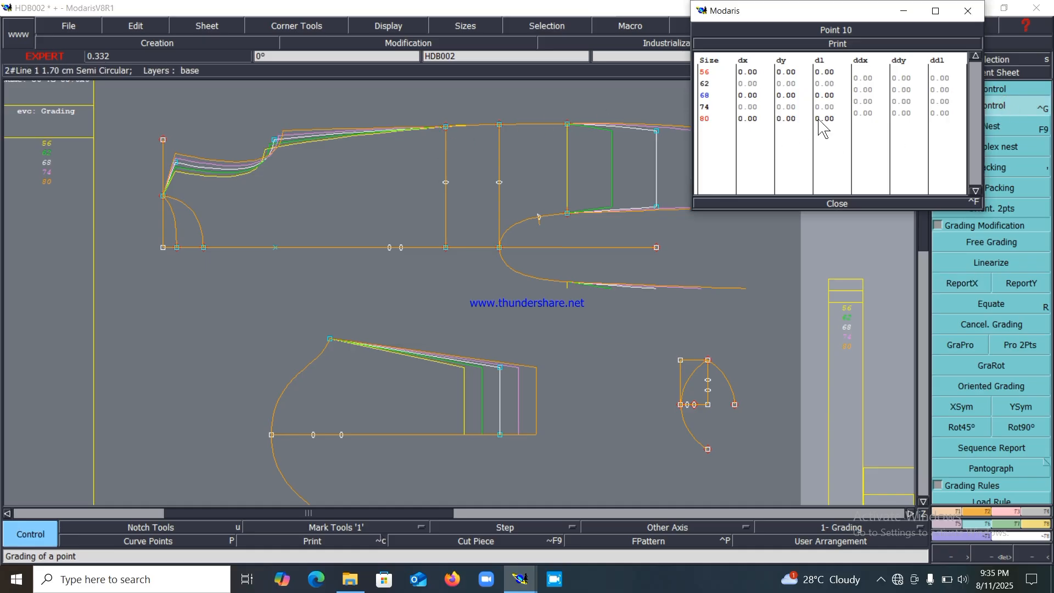
drag(909, 116, 900, 85)
text(0.5)
key(Return)
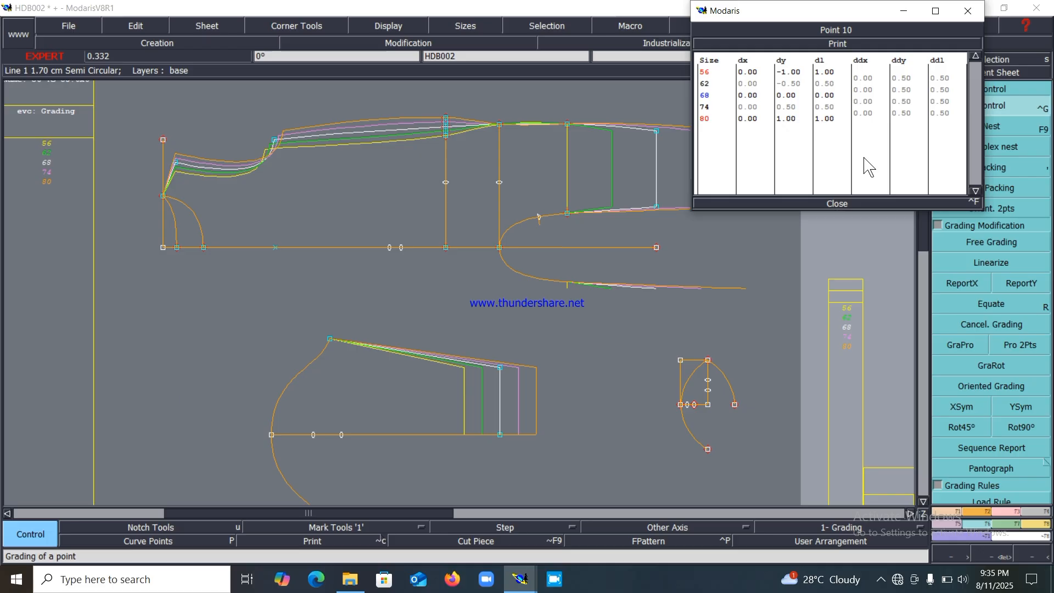
Step: Set the ddy grading increments of the neck point at the shoulder line to 0.25 for every size step
click(163, 198)
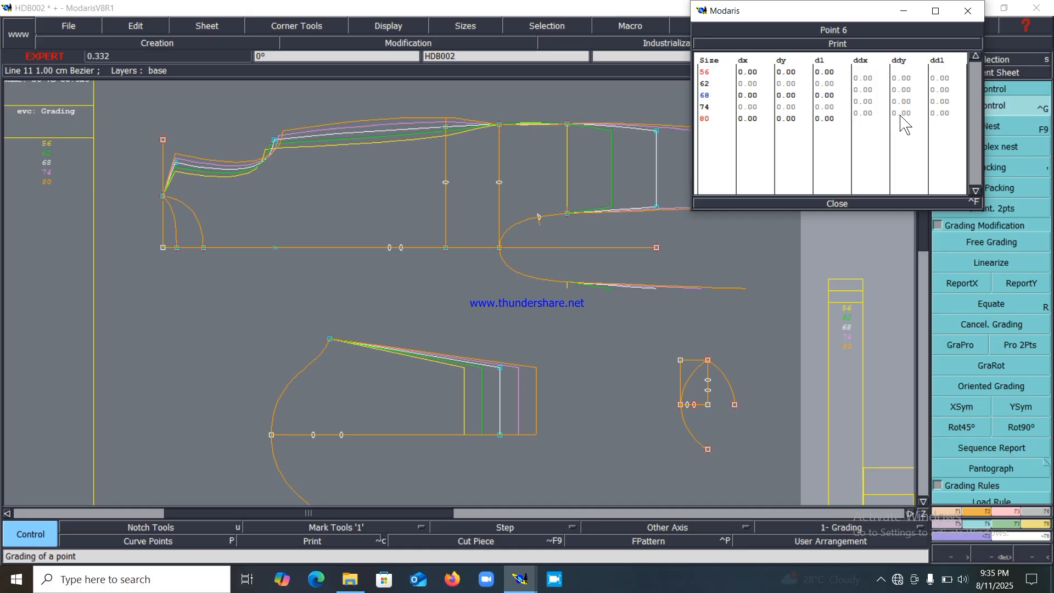
drag(901, 116, 905, 82)
text(0.25)
key(Return)
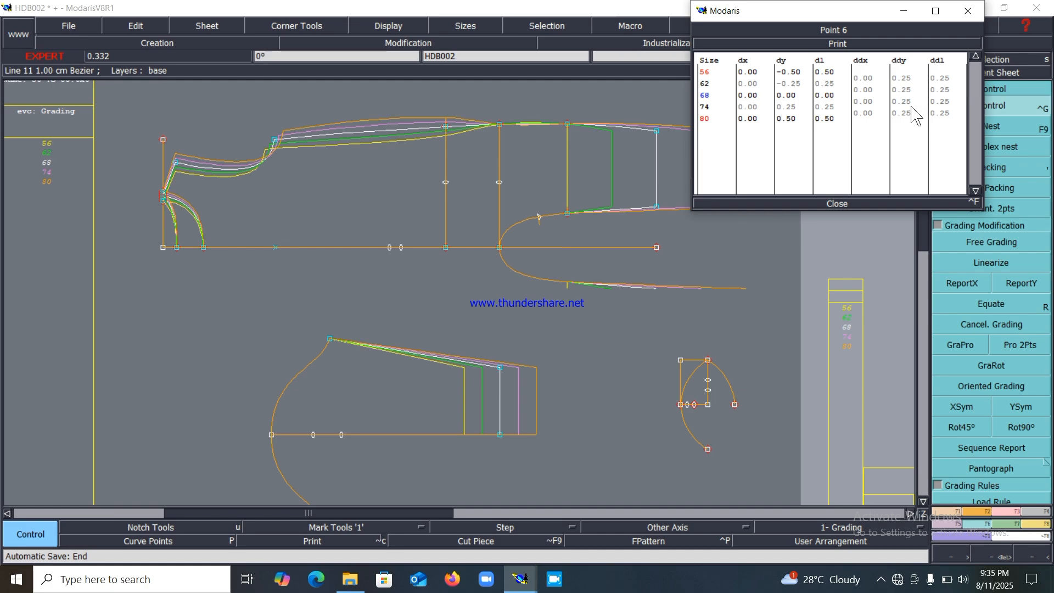
Step: Set the ddx grading increments of the deeper neckline's centre-line point to 0.30 for every size step
click(204, 248)
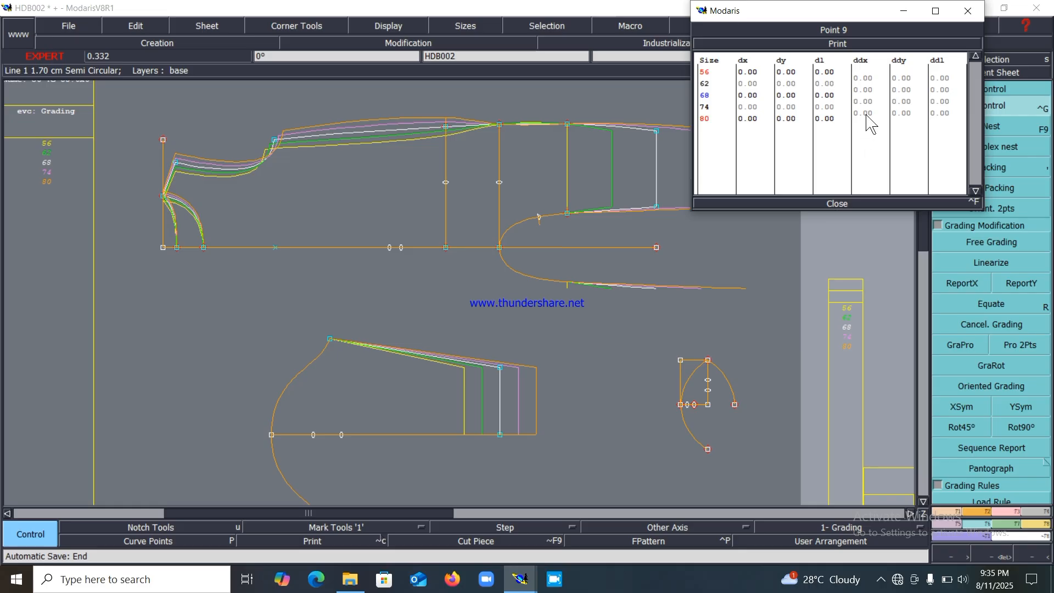
drag(866, 114, 872, 82)
text(.3)
key(Return)
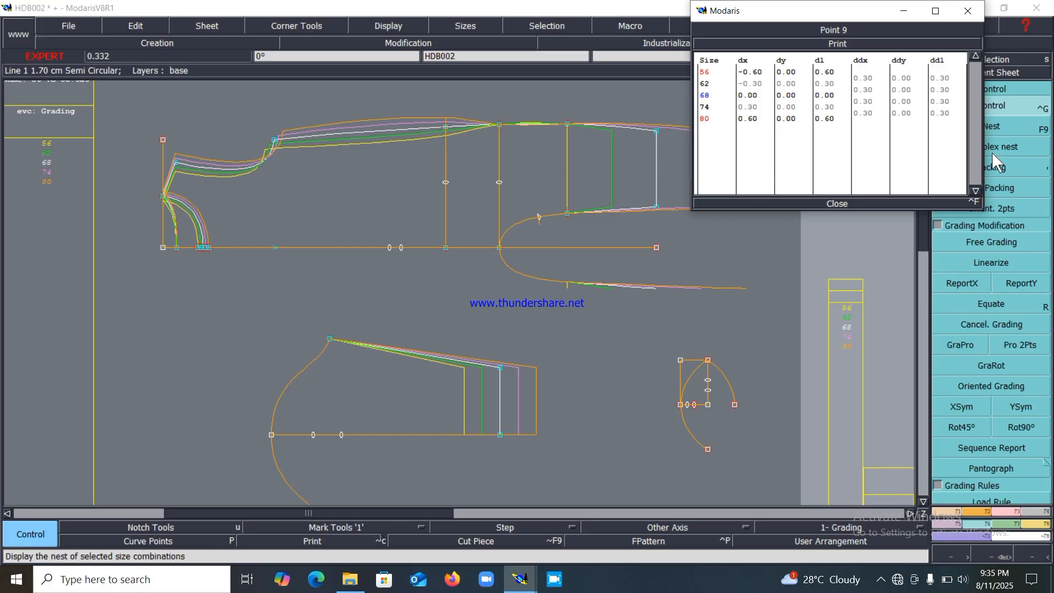
Step: Set the ddy grading increments of the side point on the line through the crotch to 0.50 for every size step and close the table
click(500, 125)
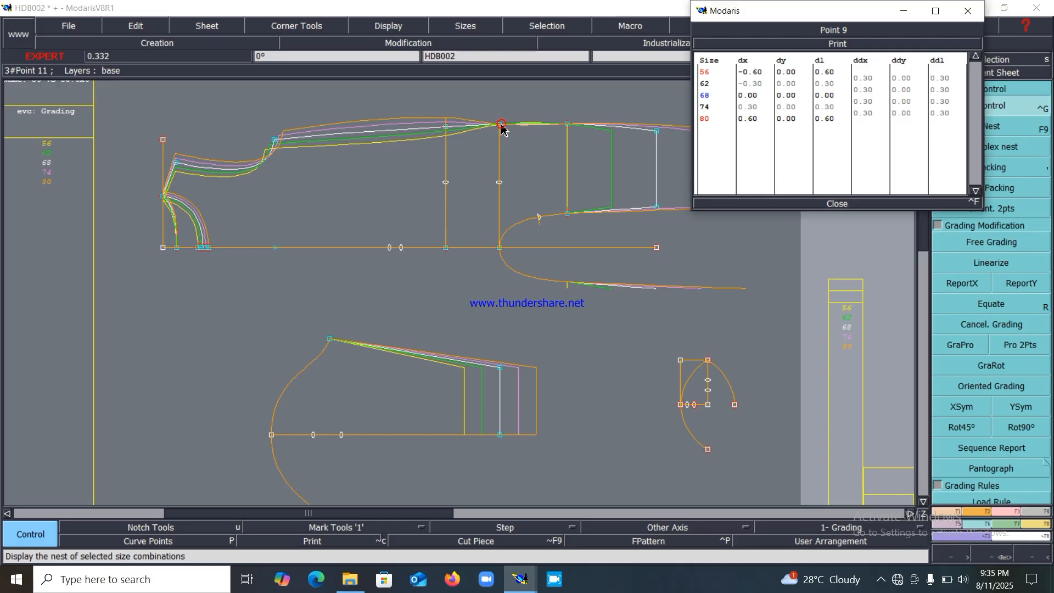
drag(901, 110, 909, 82)
text(0.5)
key(Return)
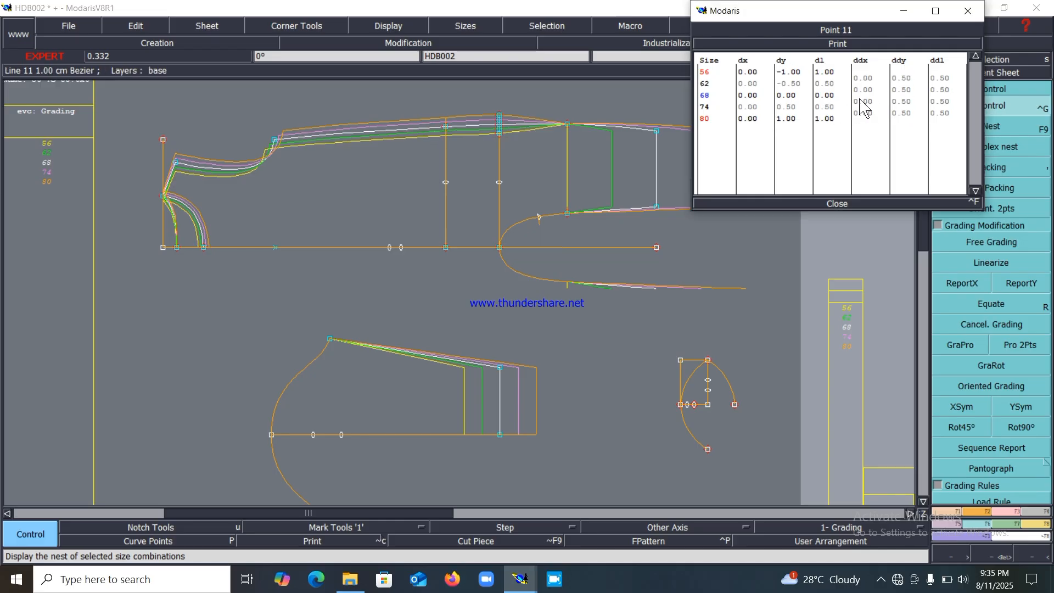
click(829, 204)
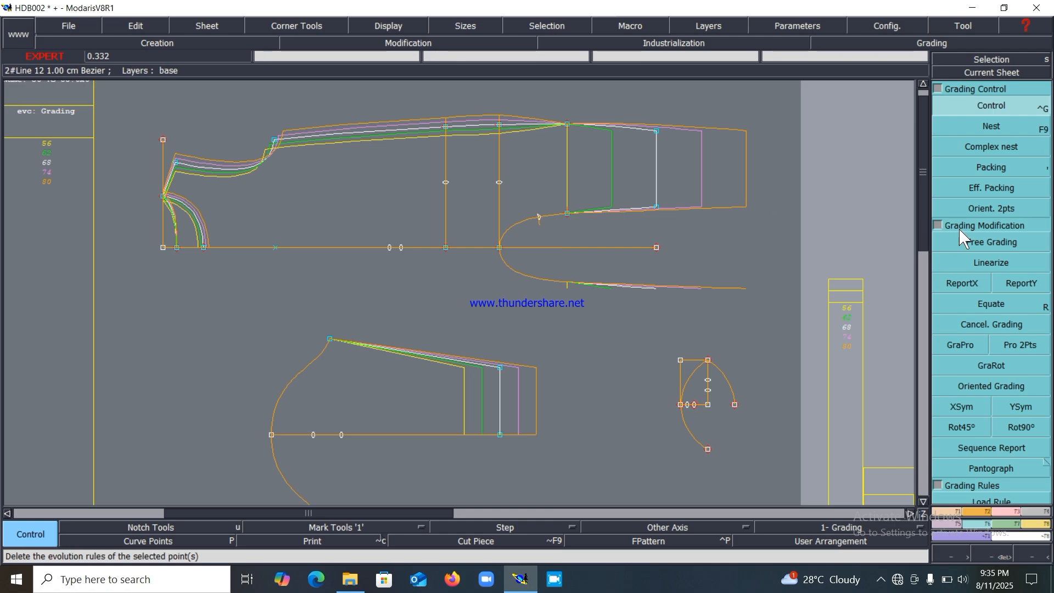
Step: Report the crotch-level side point's Y grading to the adjacent side point at the top of the leg, and activate grading Control
click(1022, 283)
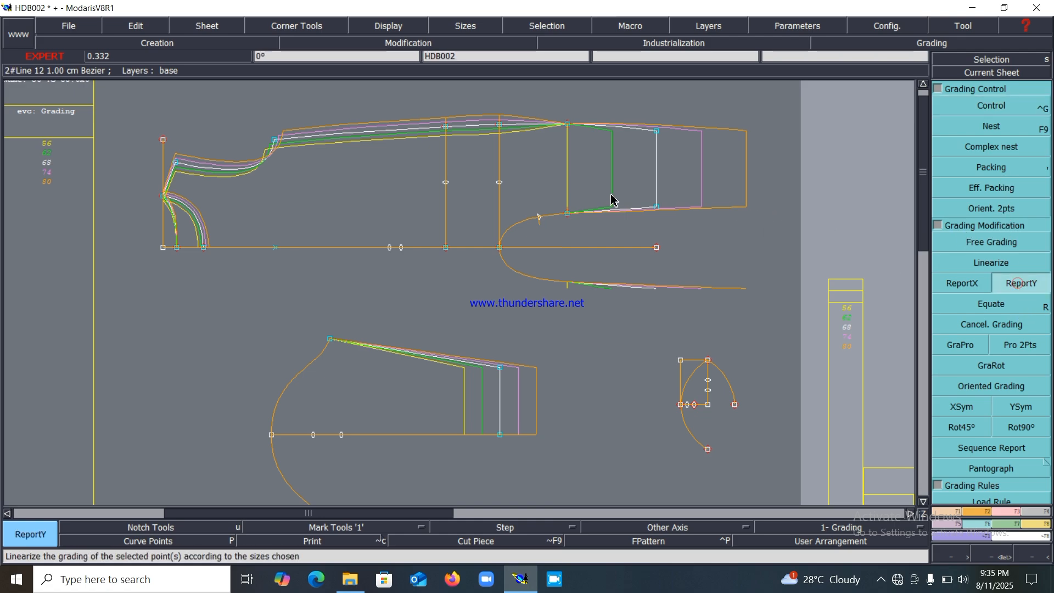
click(565, 126)
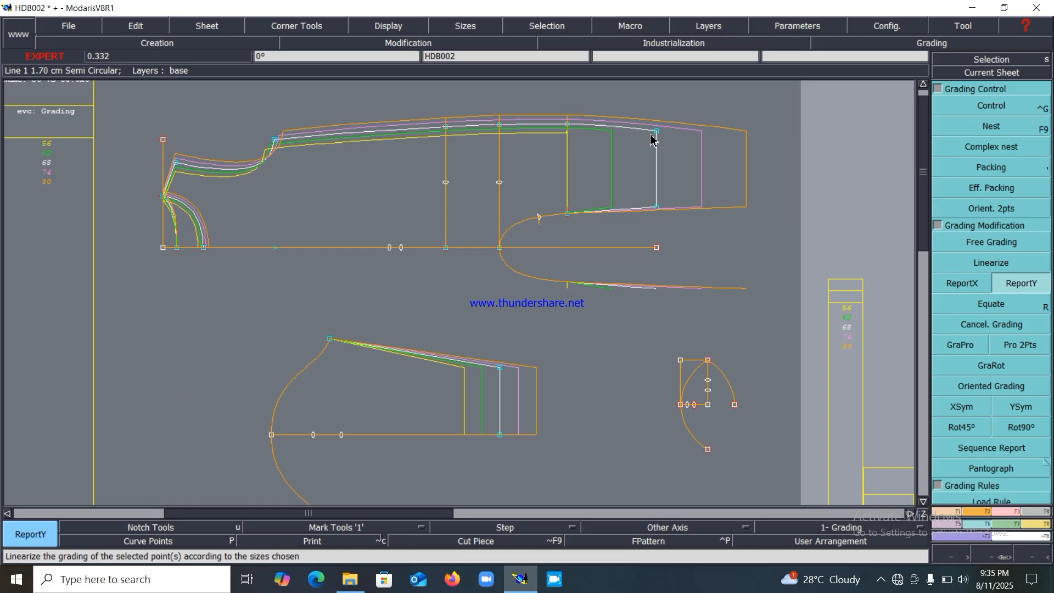
click(1008, 107)
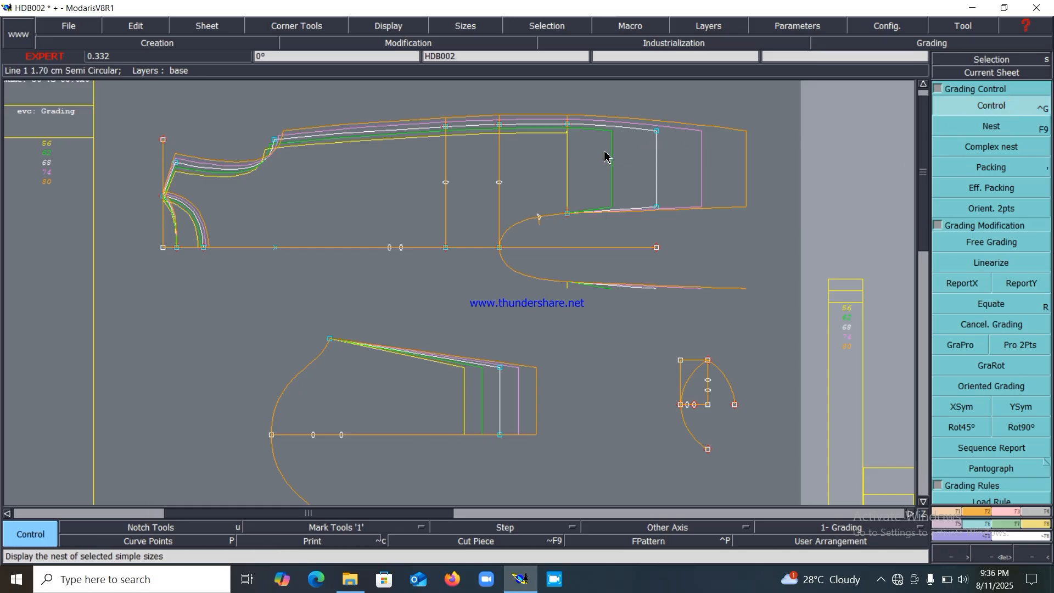
Step: Set the ddy grading increments of the leg hem's outer side point to 0.50 for the 56–62 and 68–74 steps and close the table
click(657, 132)
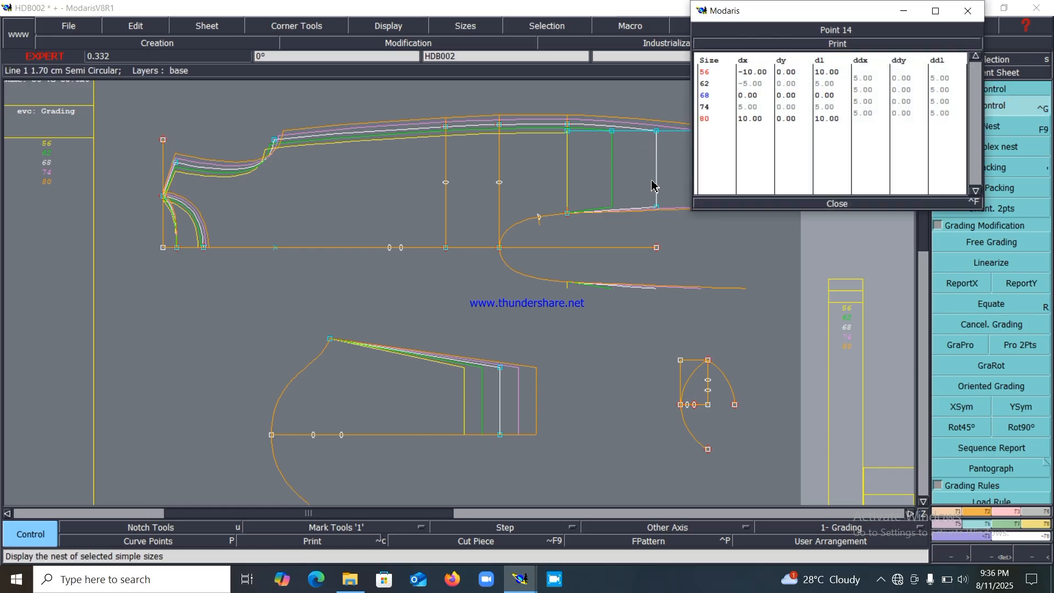
click(906, 78)
text(0.5)
key(Return)
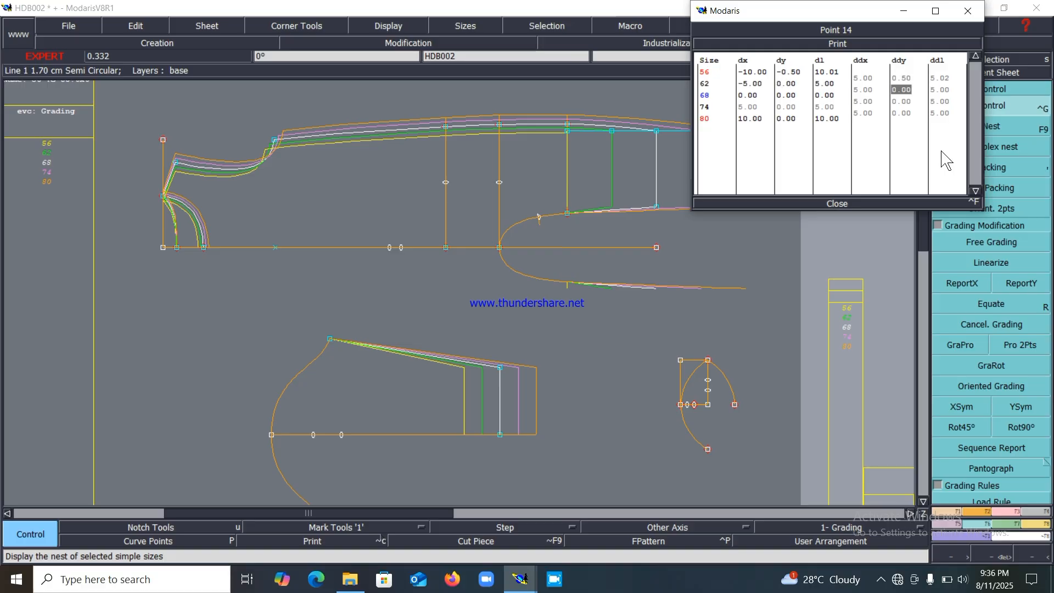
key(Return)
text(.5)
key(Return)
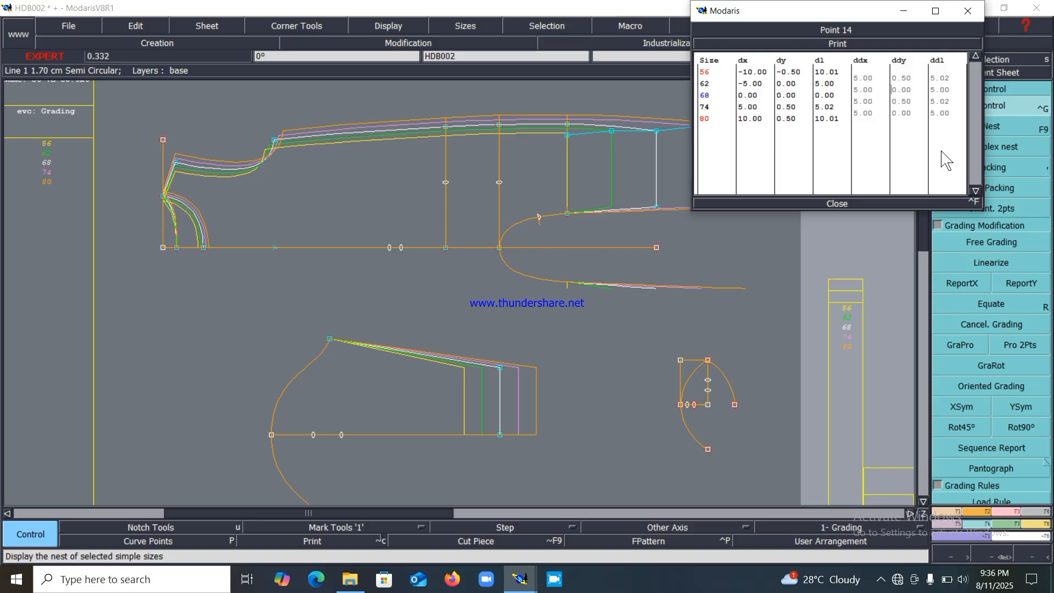
click(786, 203)
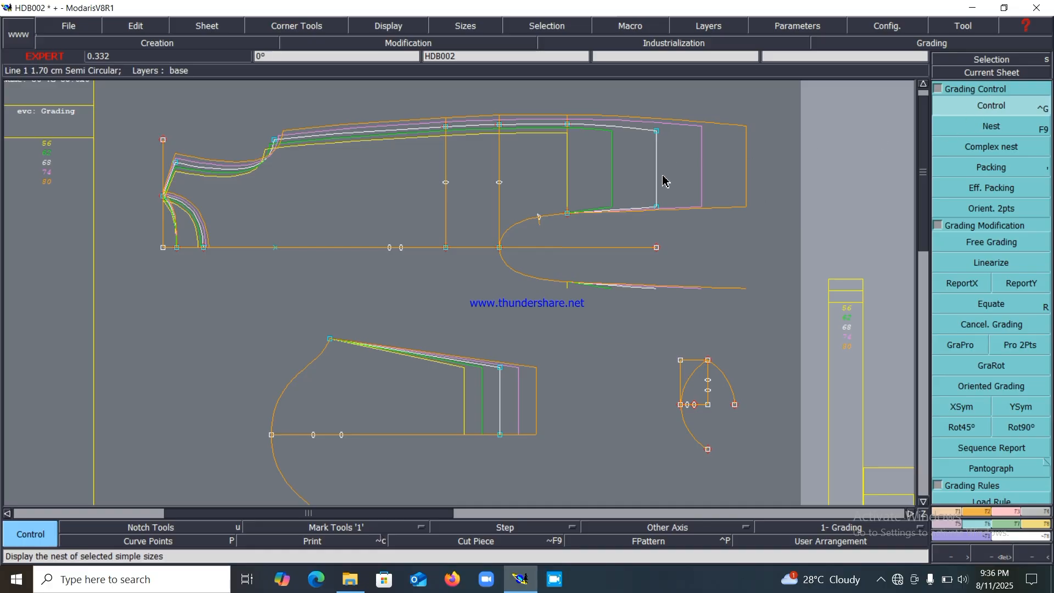
Step: Set the ddx grading increments of the crotch point on the centre line to 2.50 for every size step
click(500, 248)
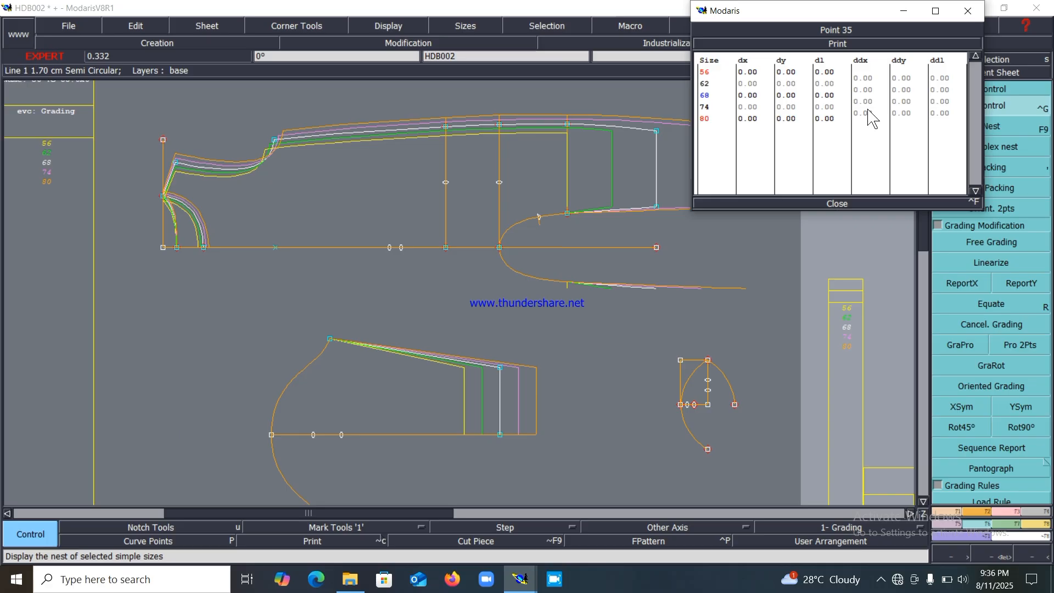
click(865, 79)
text(2.5)
key(Return)
text(2.5)
key(Return)
text(2.5)
key(Return)
text(2.5)
key(Return)
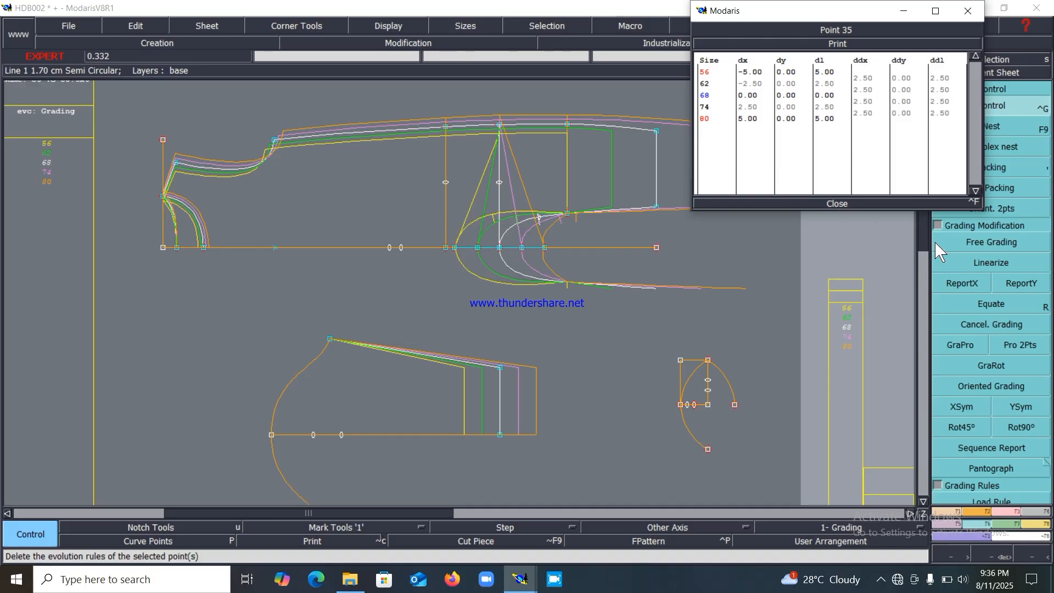
Step: Report the crotch point's X grading to its line's side point and both ends of the next cross line toward the neck, and close the table
click(964, 283)
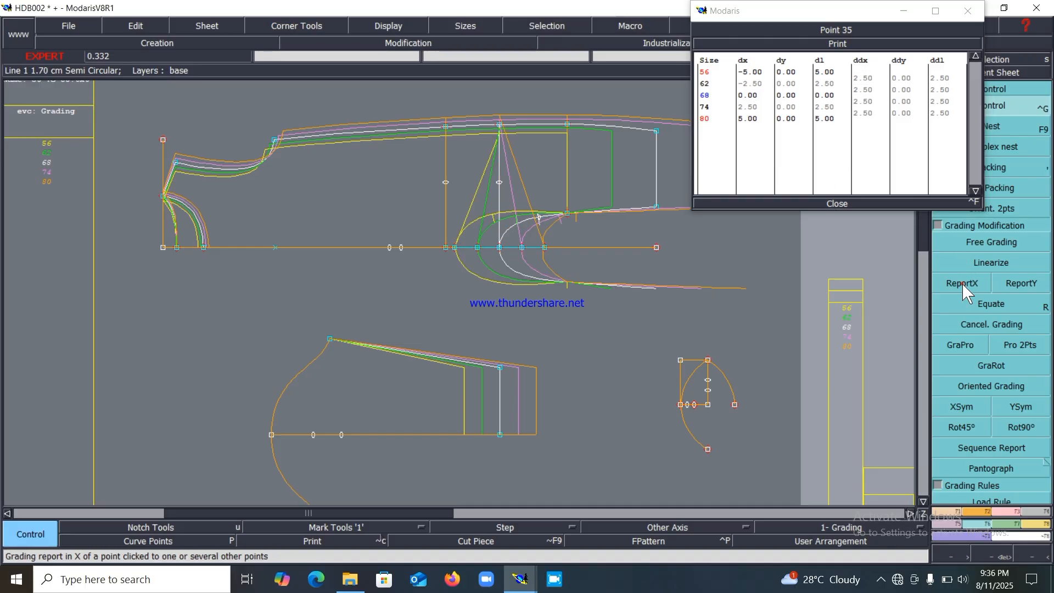
click(501, 247)
click(500, 125)
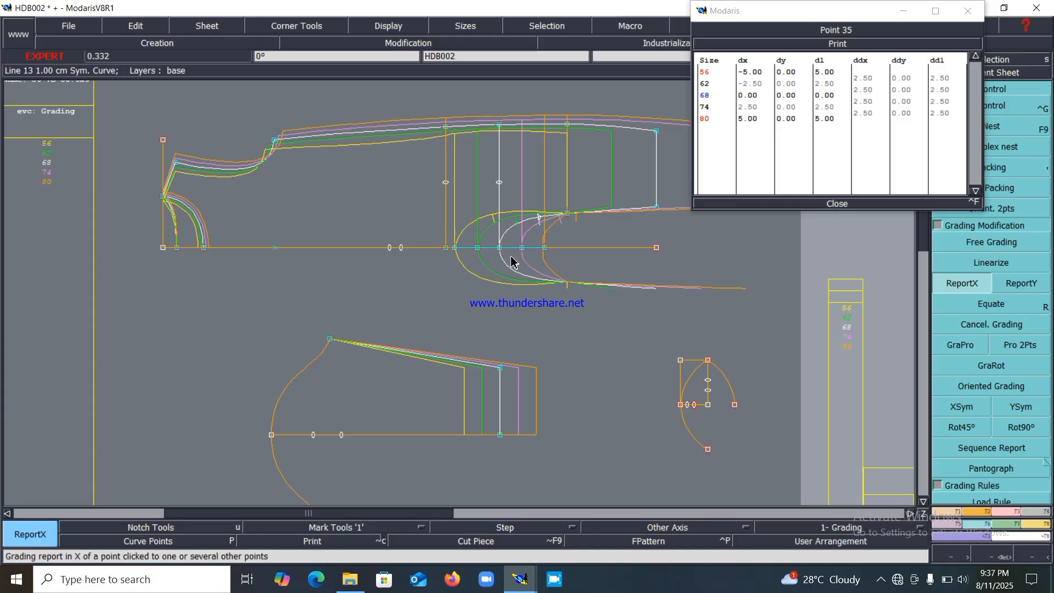
click(446, 248)
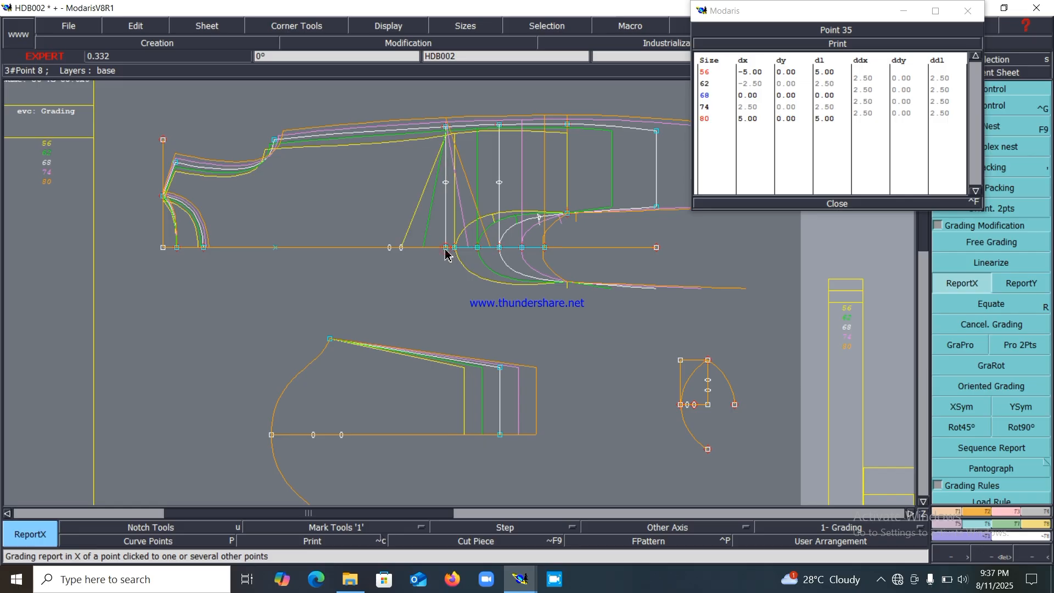
click(446, 129)
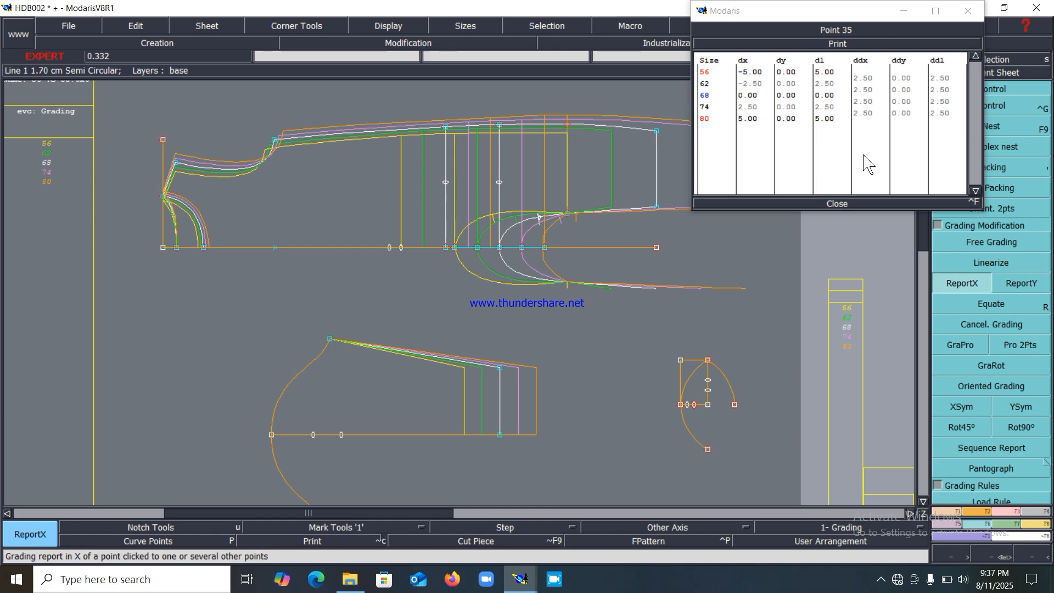
click(846, 201)
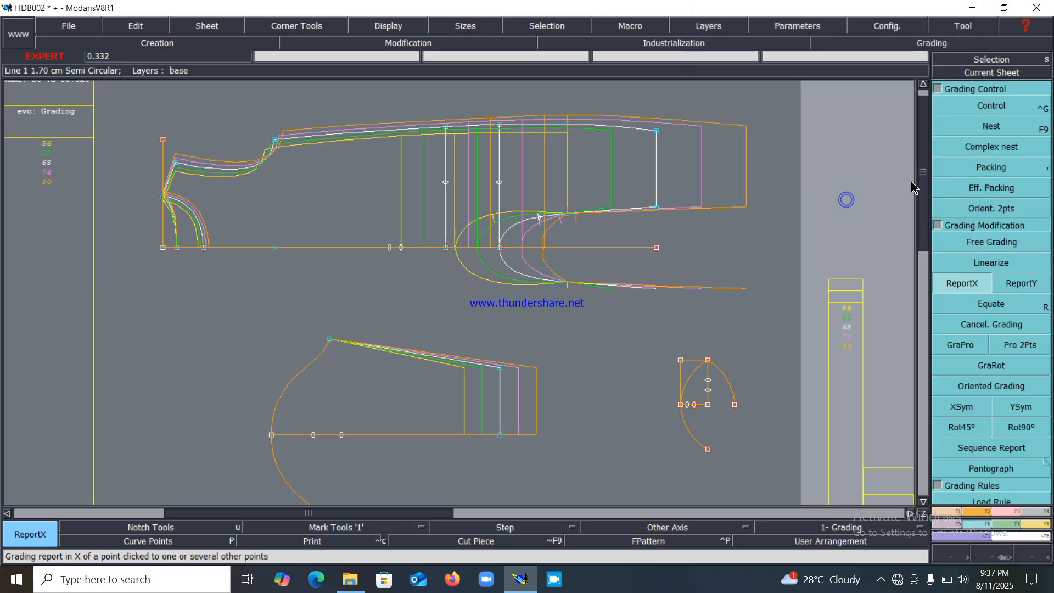
Step: Set the ddx increments of the side point at the top of the leg to 2.00 for every size step and report them to the opposite inseam point
click(977, 106)
click(567, 126)
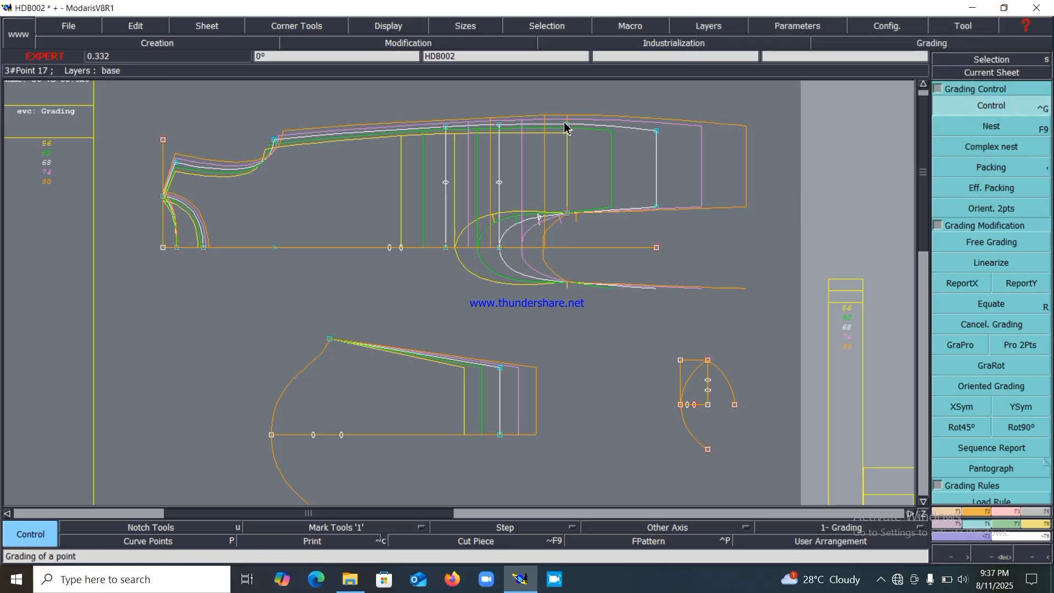
drag(863, 112, 866, 77)
text(2)
key(Return)
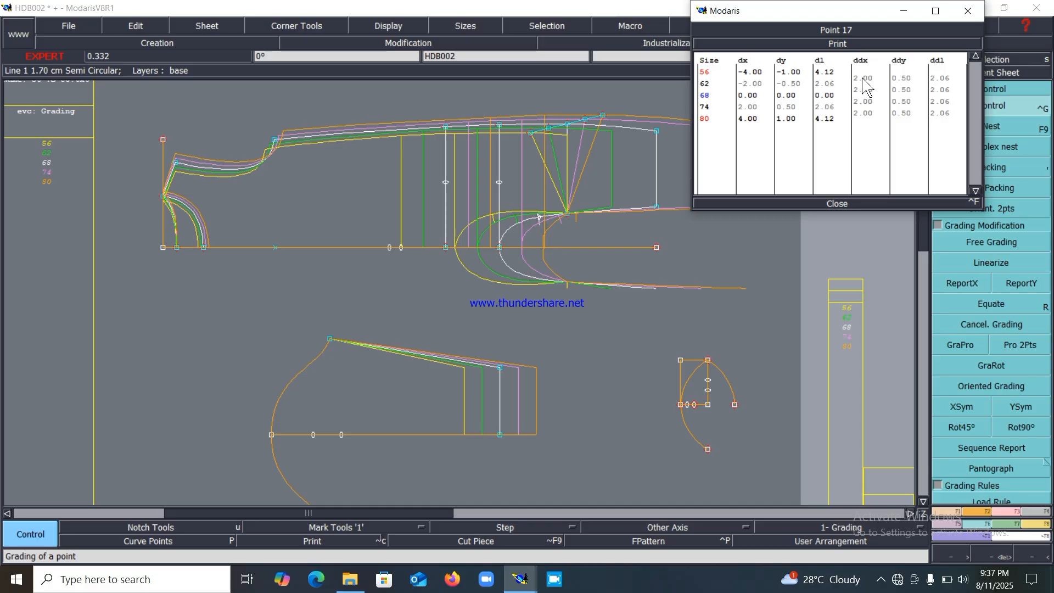
click(835, 205)
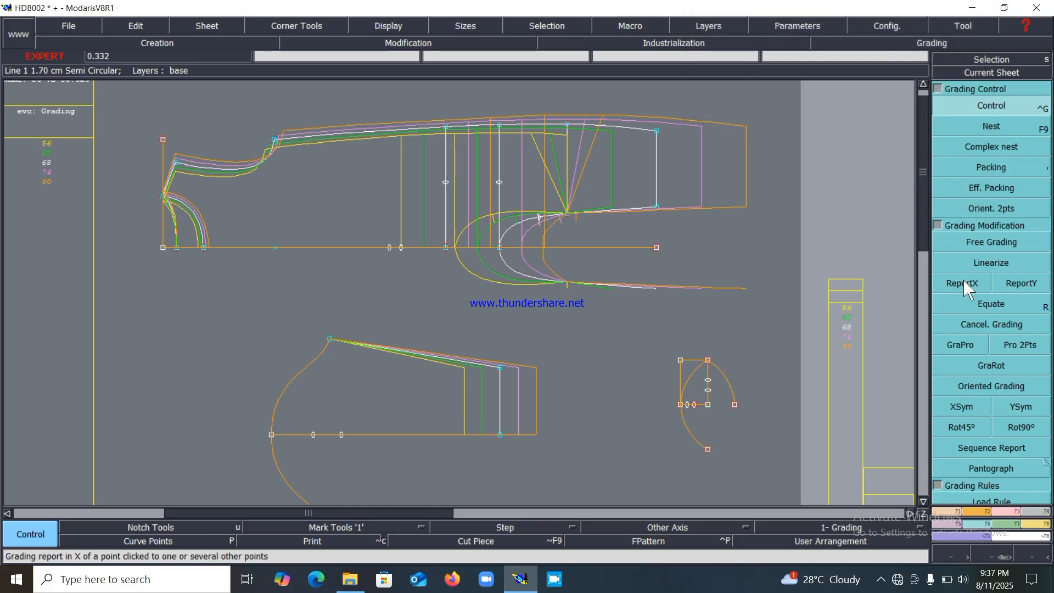
click(967, 283)
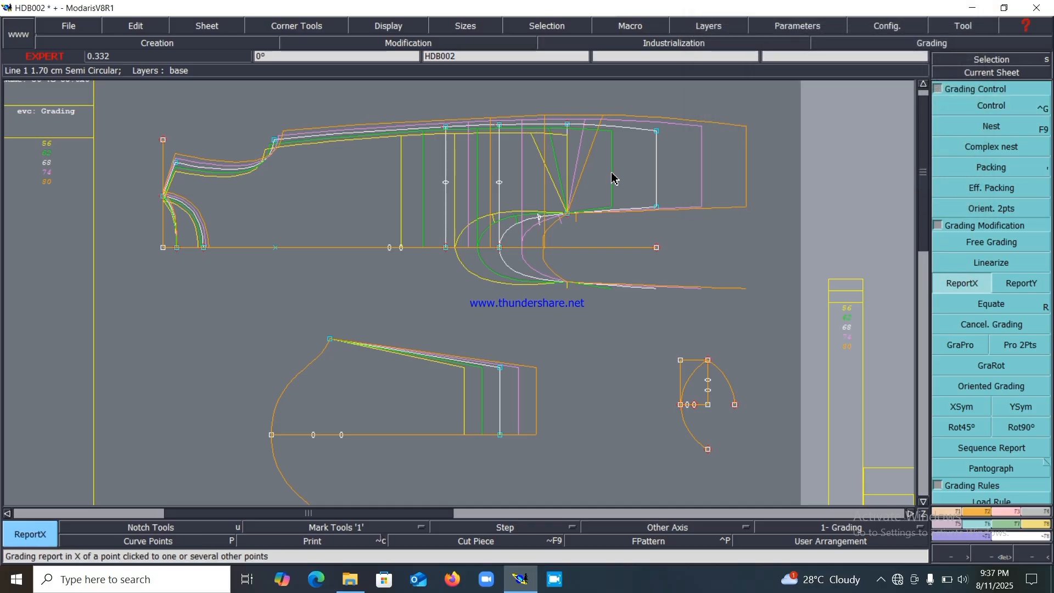
click(571, 213)
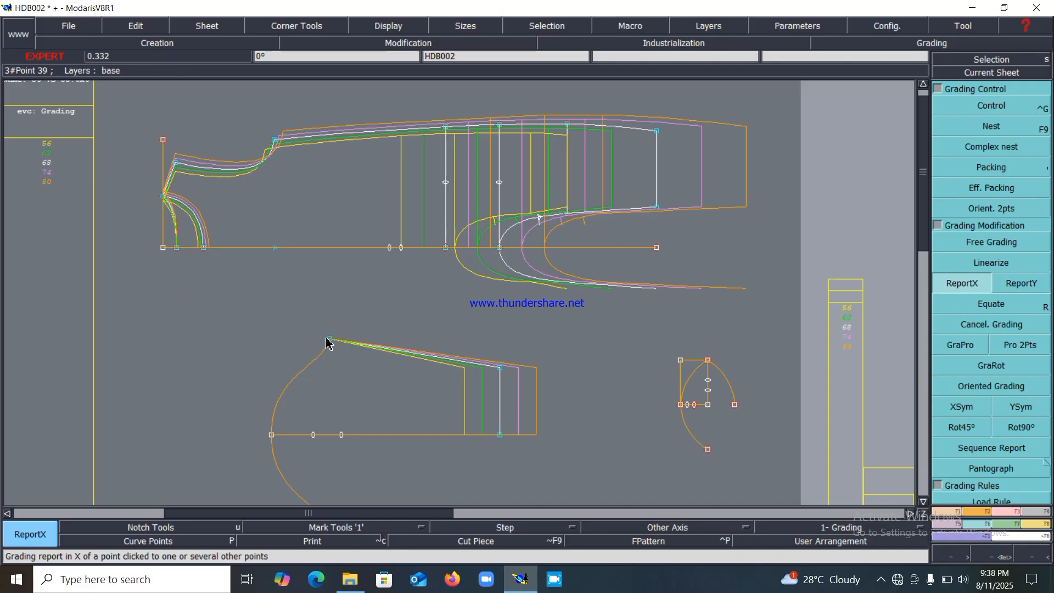
Step: Set the grading increments of the sleeve's underarm point to 0.50 in ddy and 0.30 in ddx for every size step
click(994, 106)
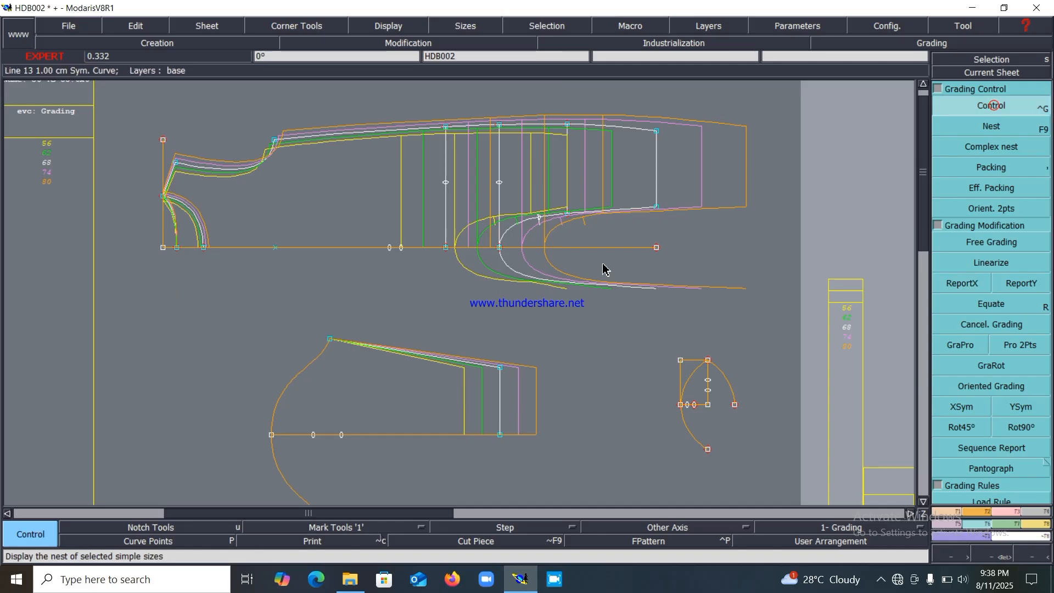
click(330, 341)
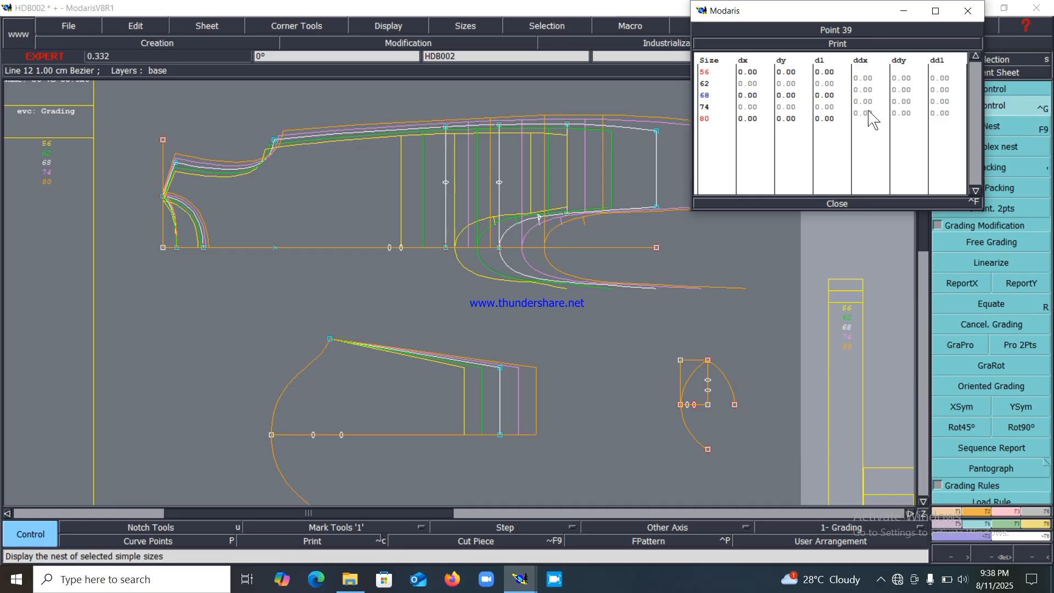
drag(901, 113, 910, 82)
text(.5)
key(Return)
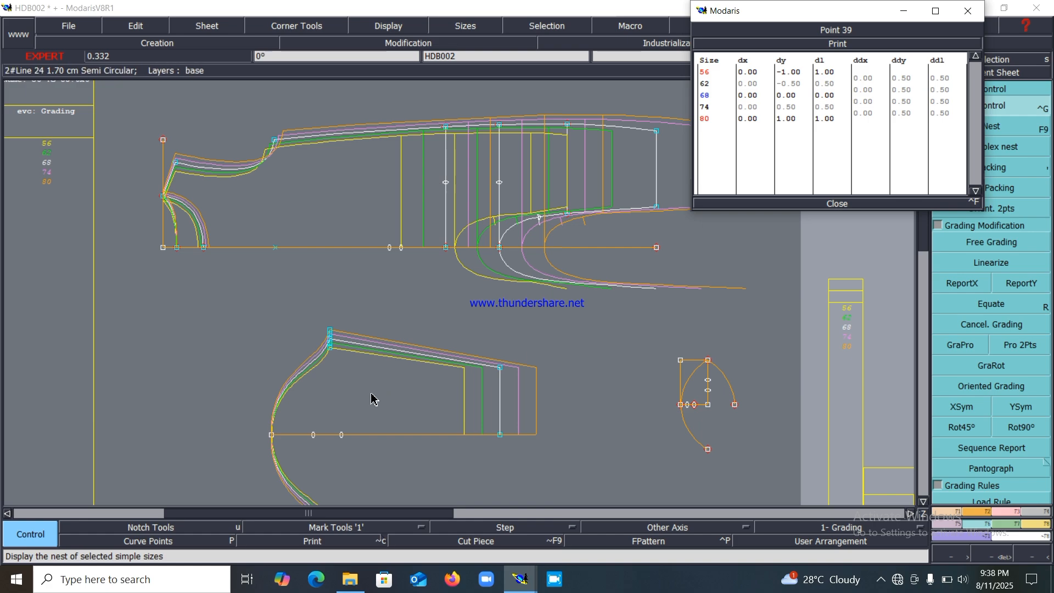
click(865, 112)
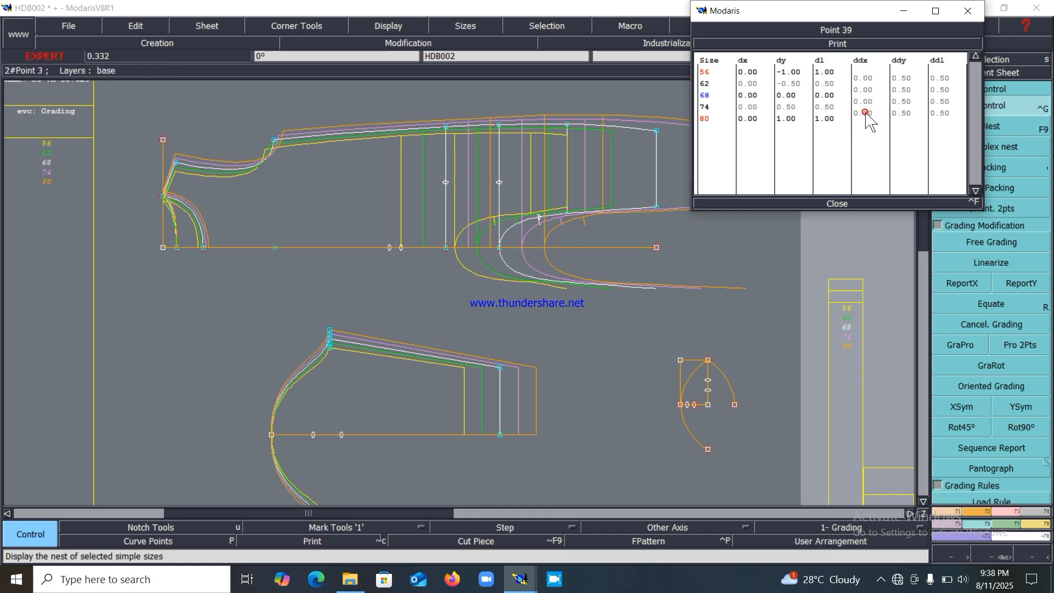
drag(866, 113, 869, 79)
text(.)
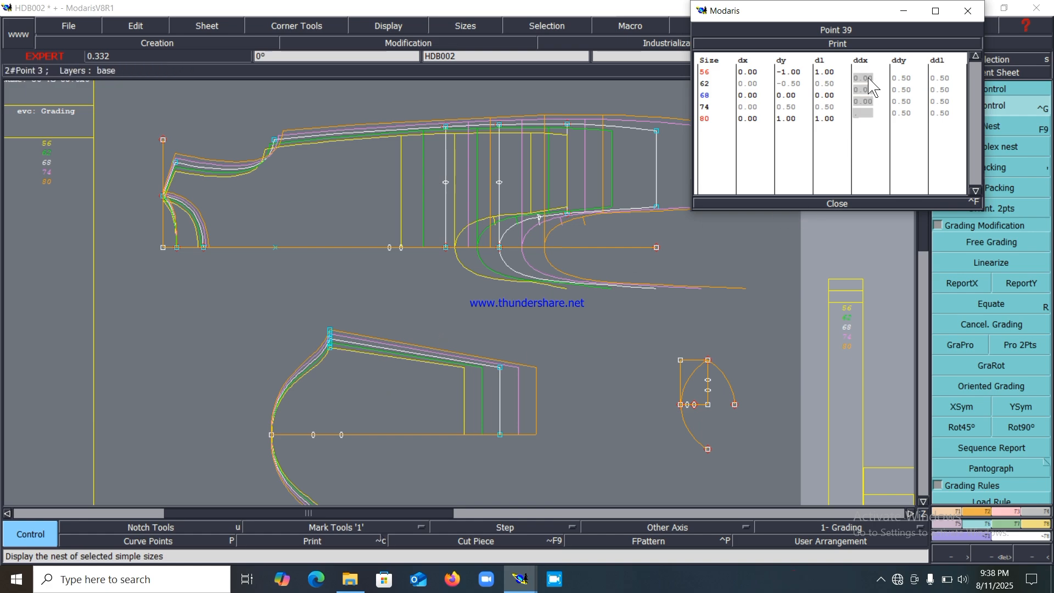
text(3)
key(Return)
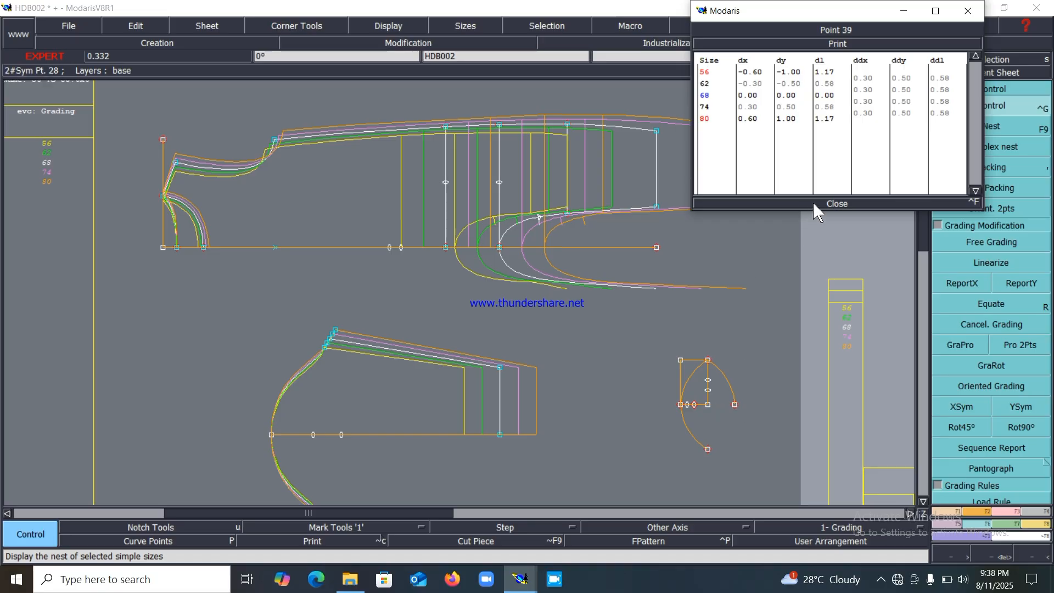
Step: Set the 68–74 grading increments at the top point of the small oval draft to 0 in ddx and 0.50 in ddy
click(732, 360)
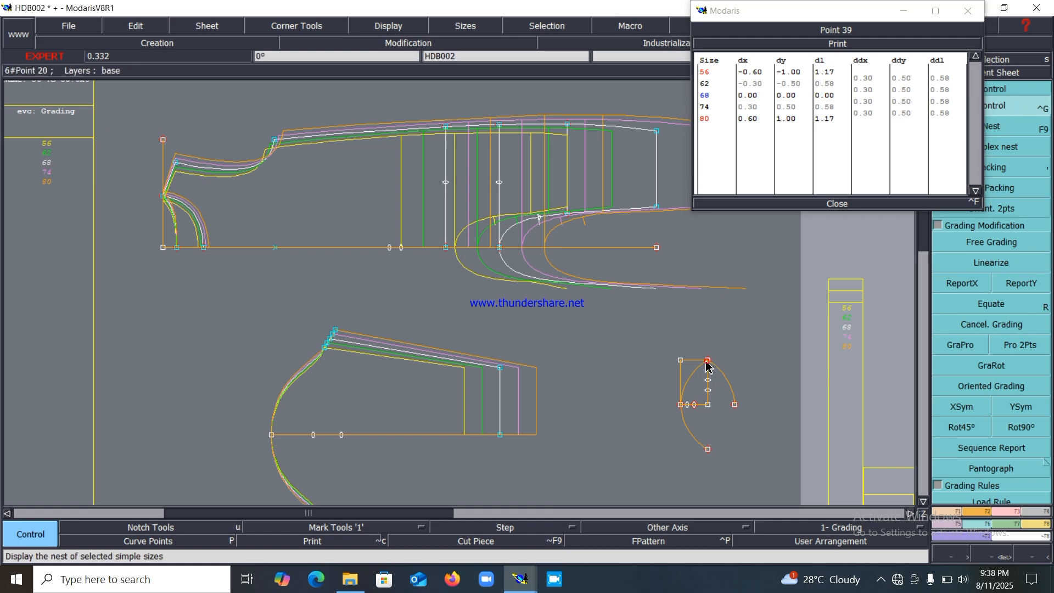
click(866, 102)
text(0.5)
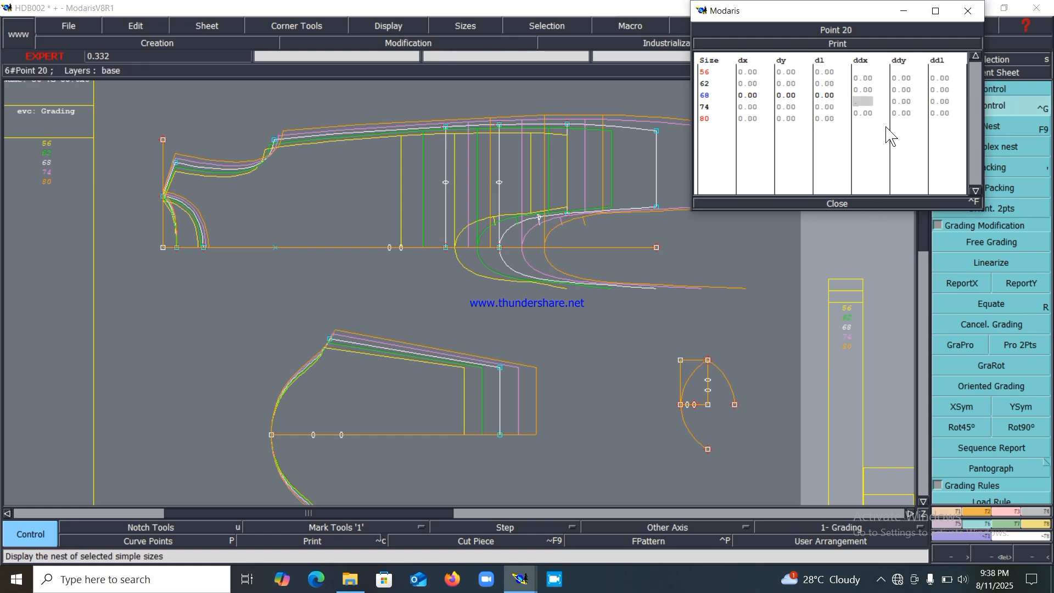
key(Return)
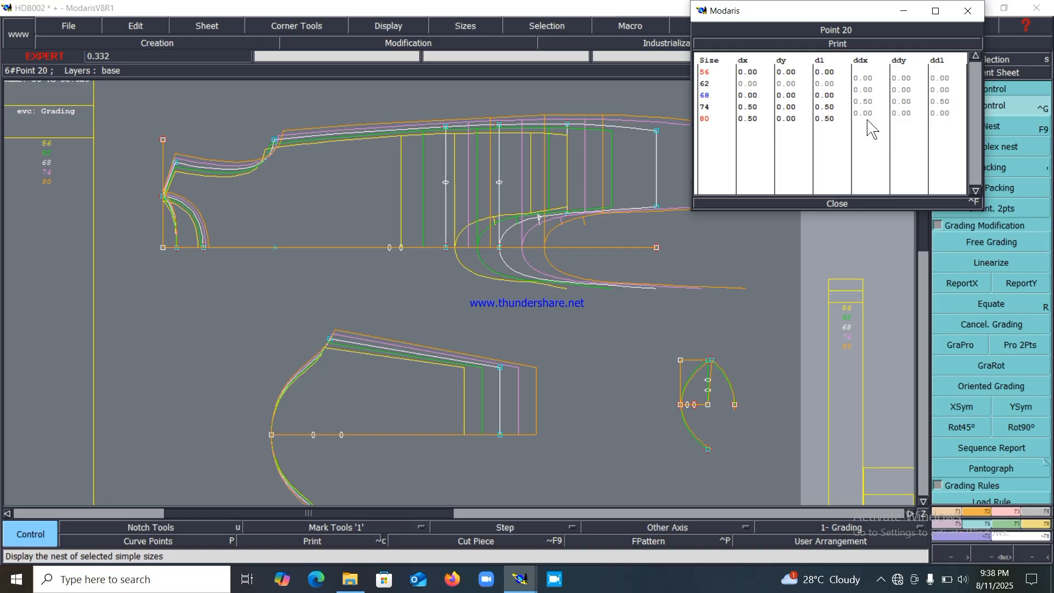
click(866, 102)
text(0)
key(Return)
key(Right)
key(Down)
text(0.5)
key(Return)
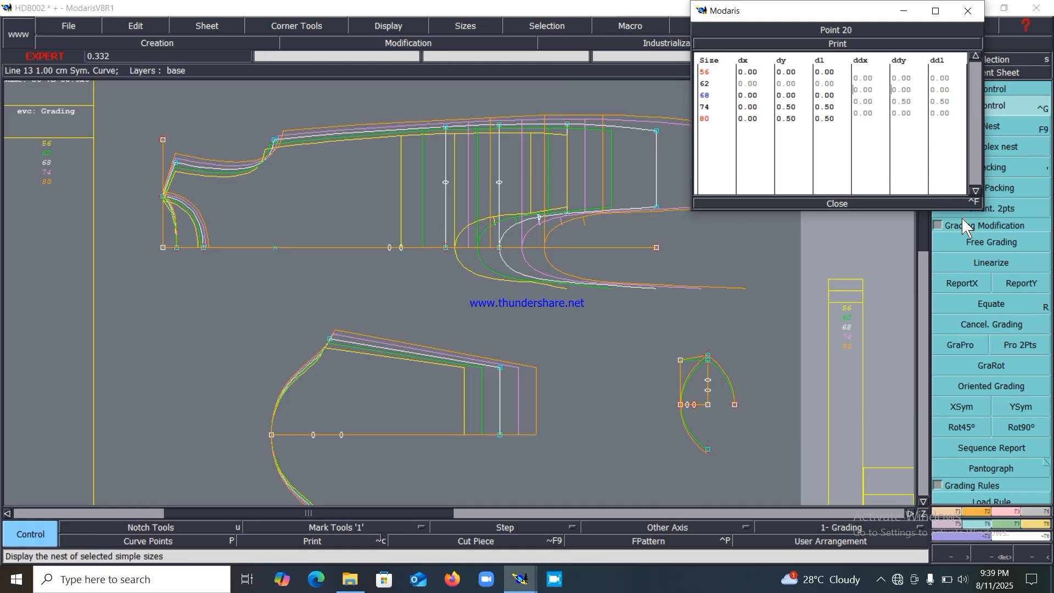
Step: Set the 68–74 ddx increment of the small oval draft's outer left point to -0.50 and close the table
click(681, 405)
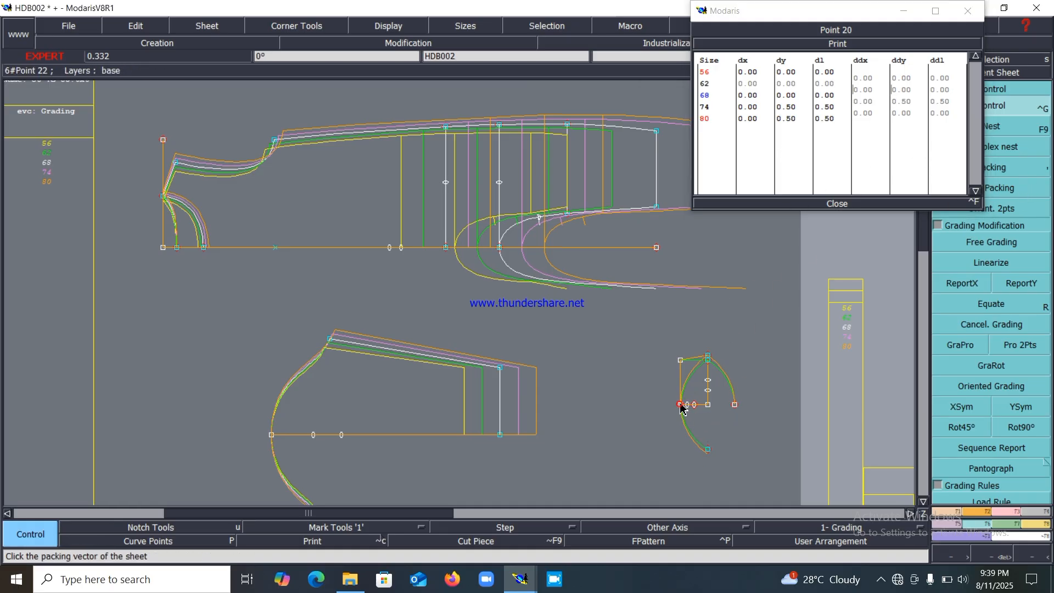
click(867, 102)
text(0.5)
key(Return)
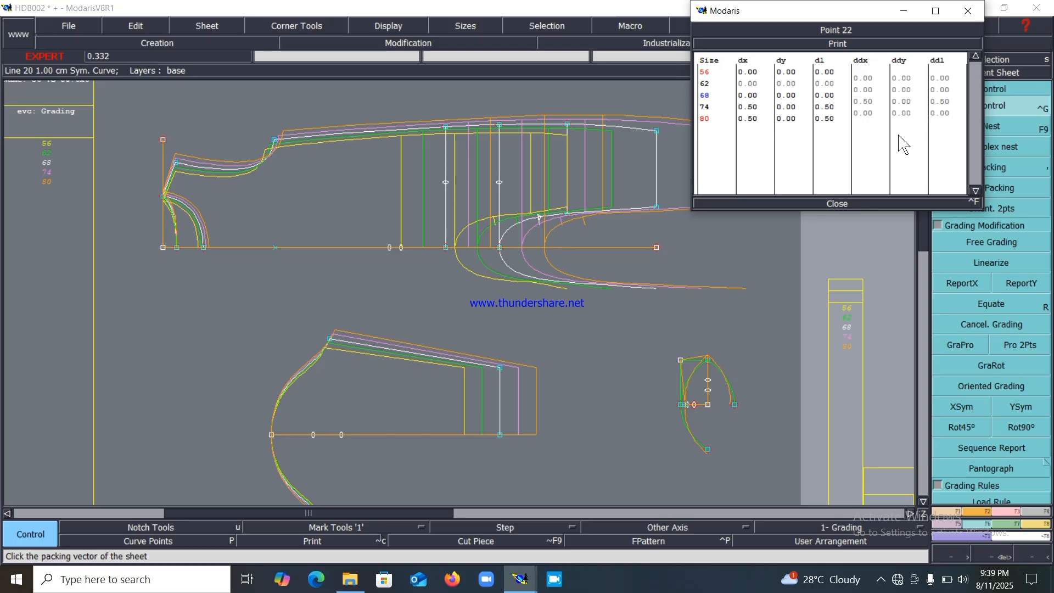
click(867, 101)
text(-0.5)
key(Return)
click(839, 205)
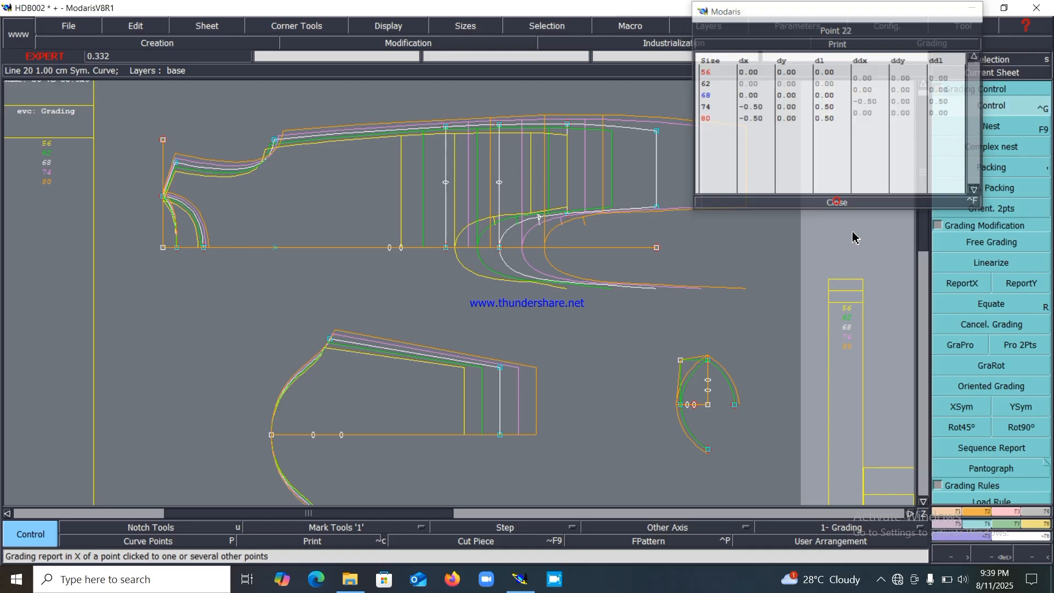
Step: Report the left point's X grading and the top point's Y grading to the corner of the small oval draft
click(962, 284)
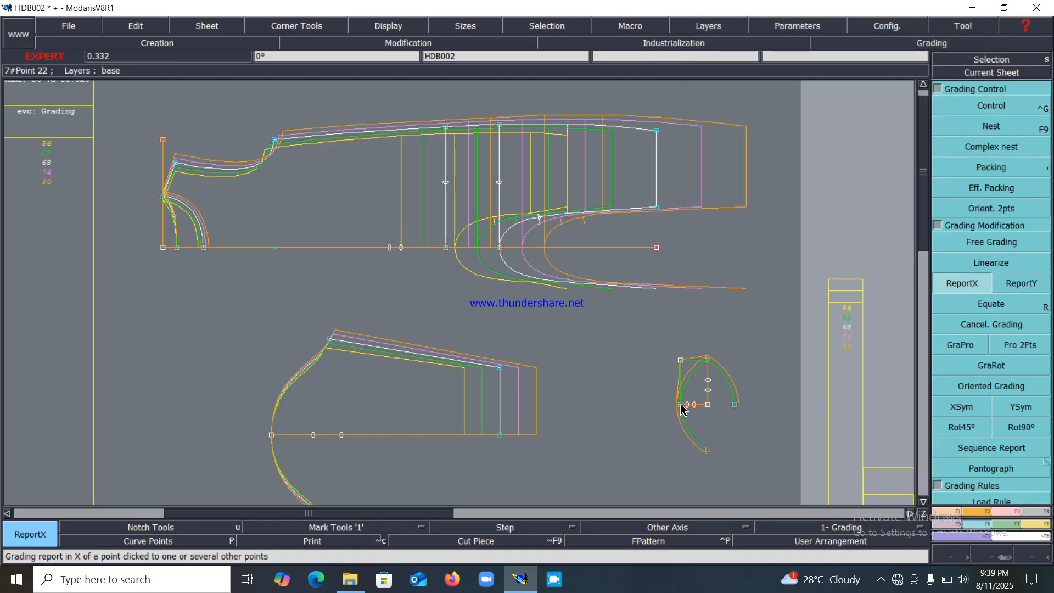
click(1010, 285)
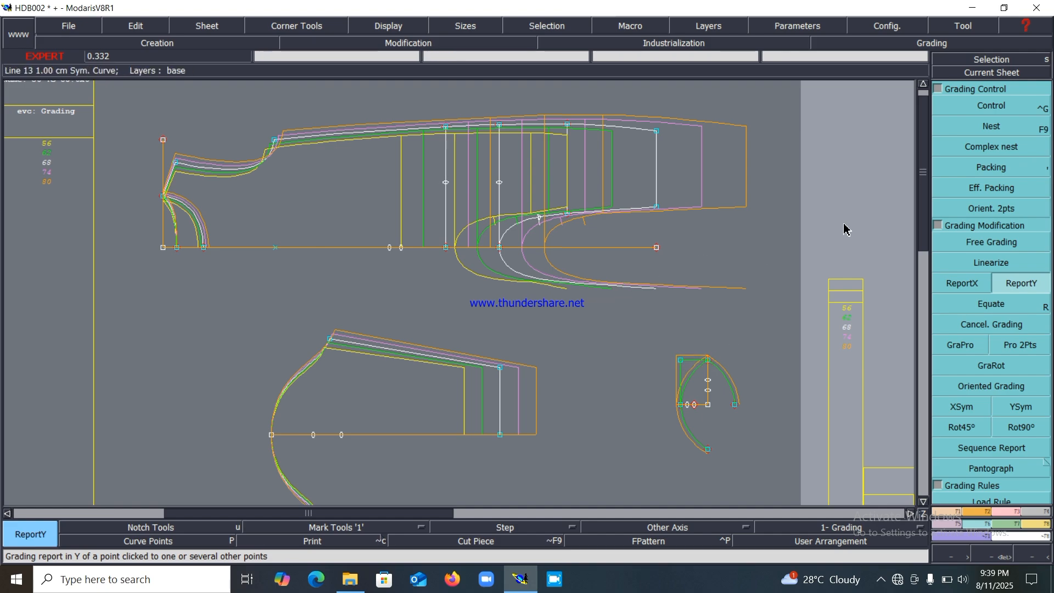
Step: Pack the graded nest on the crotch point of the body draft
click(976, 168)
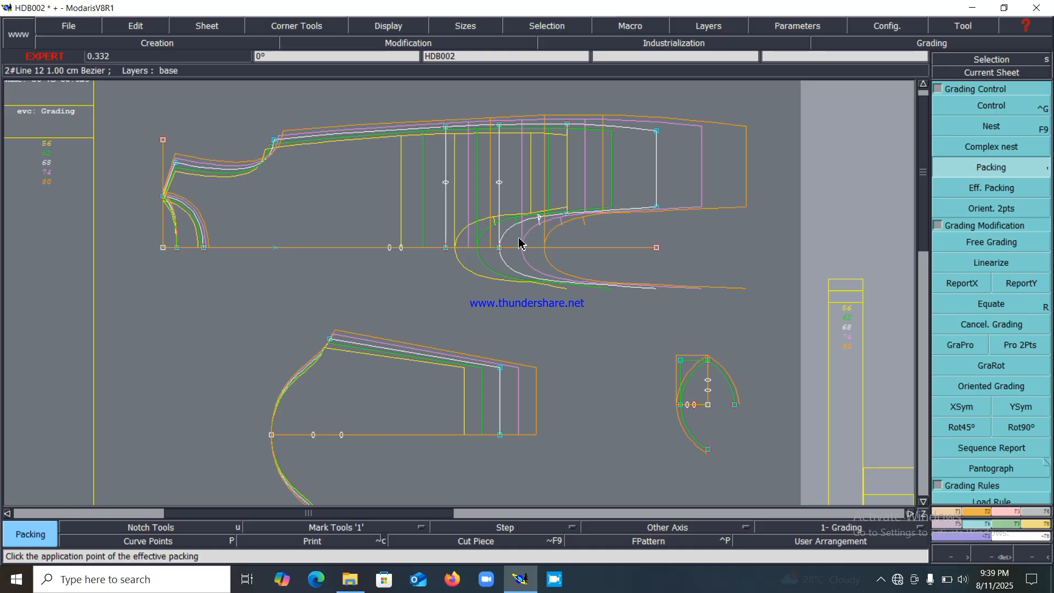
click(500, 248)
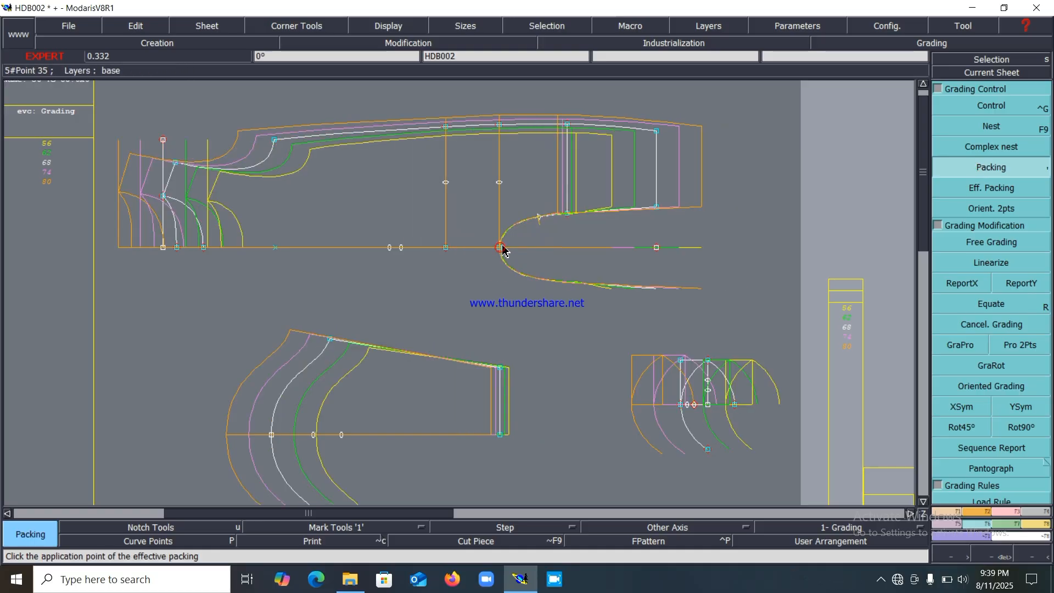
Step: Set the 68–74 ddx increment of the notch point on the body draft's crotch curve to 0.55 and close the table
click(539, 220)
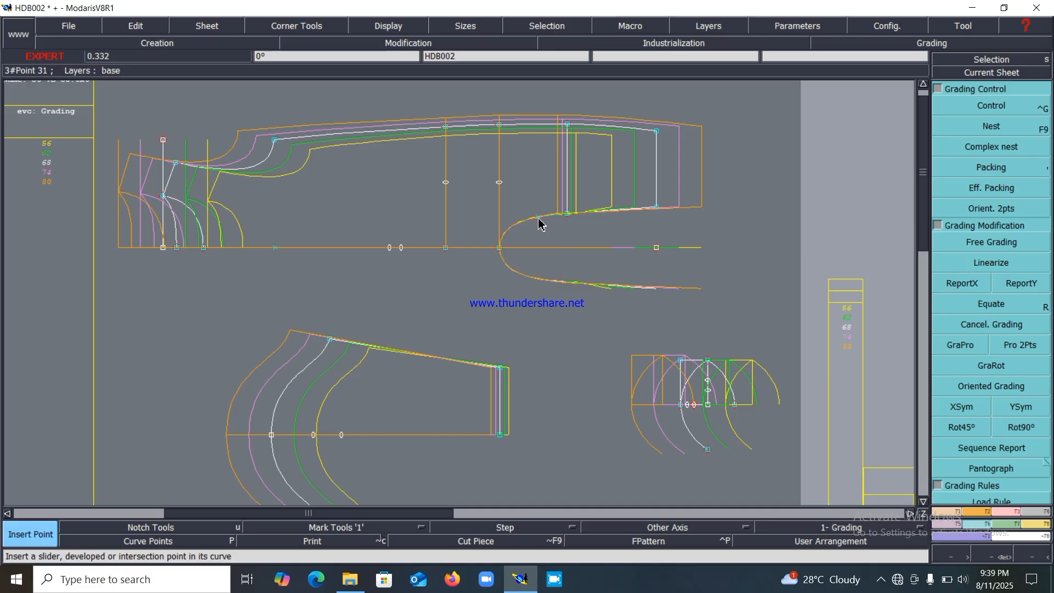
key(ctrl+g)
click(539, 221)
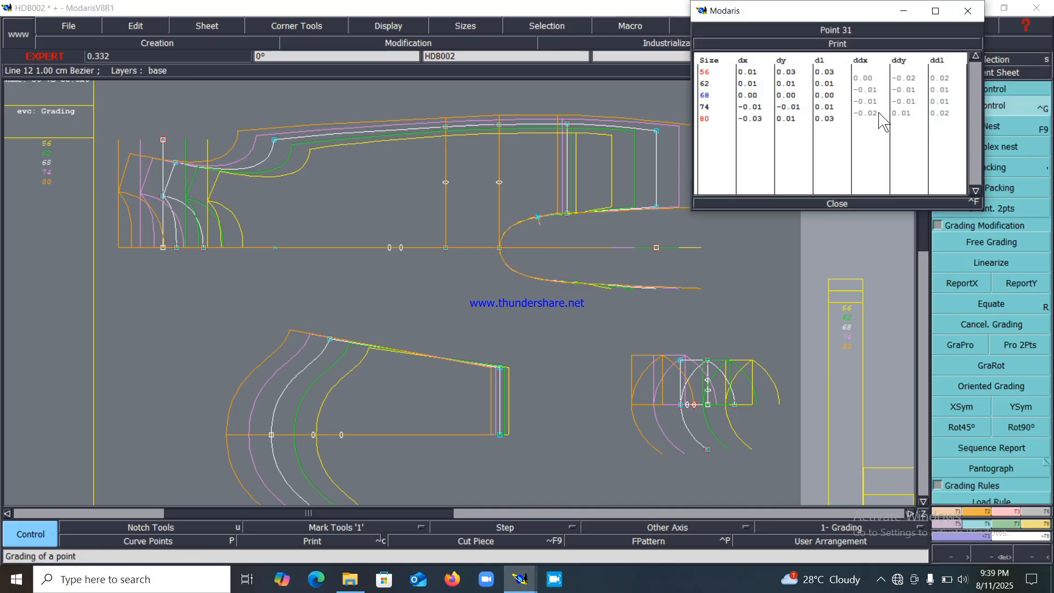
click(873, 102)
text(.55)
key(Return)
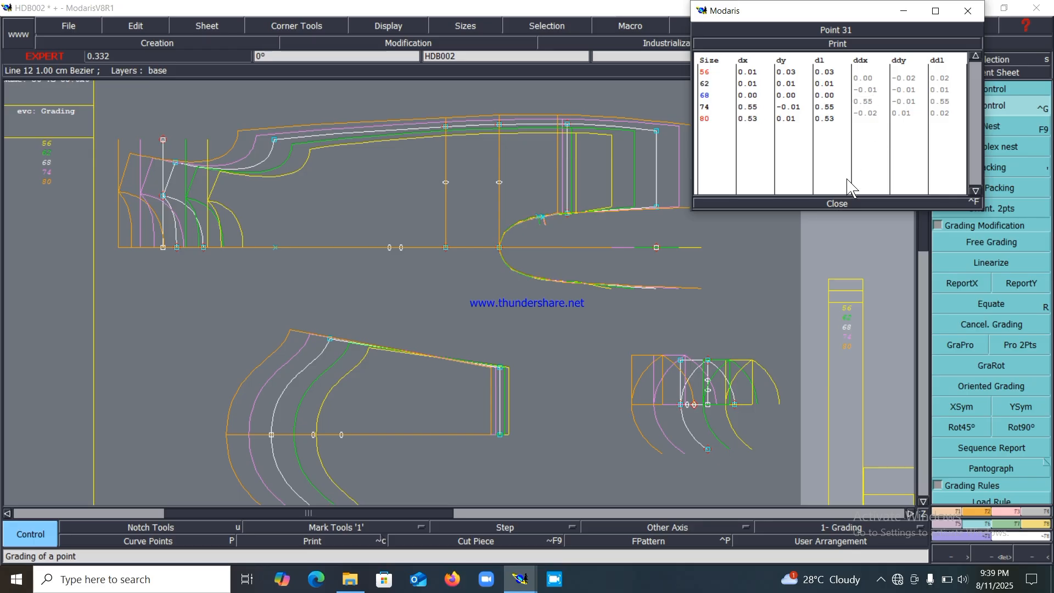
click(831, 205)
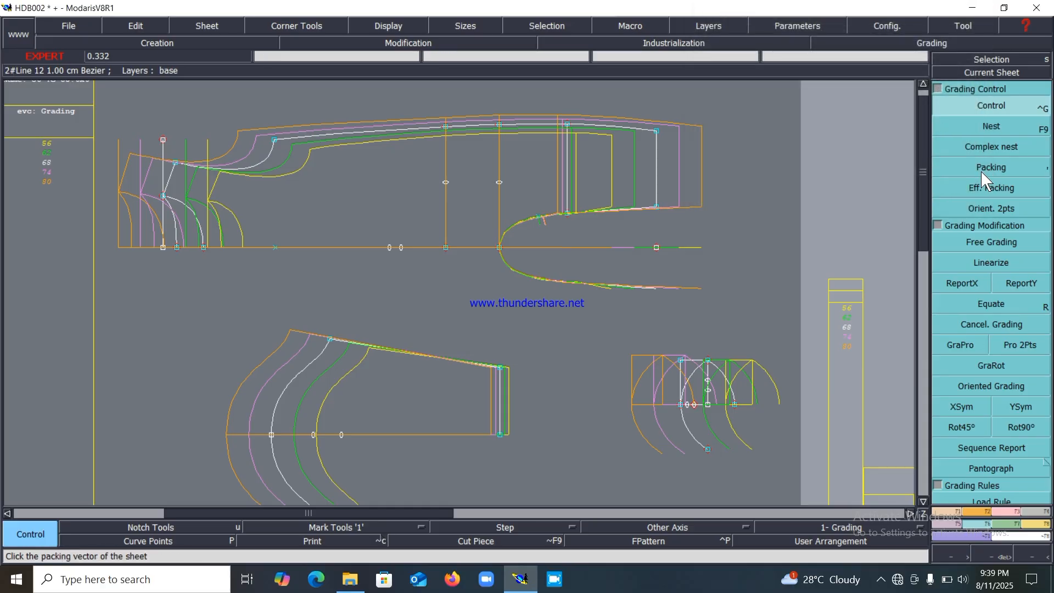
Step: Return the graded nest to its original packing and briefly display the measurements on the desk
click(988, 187)
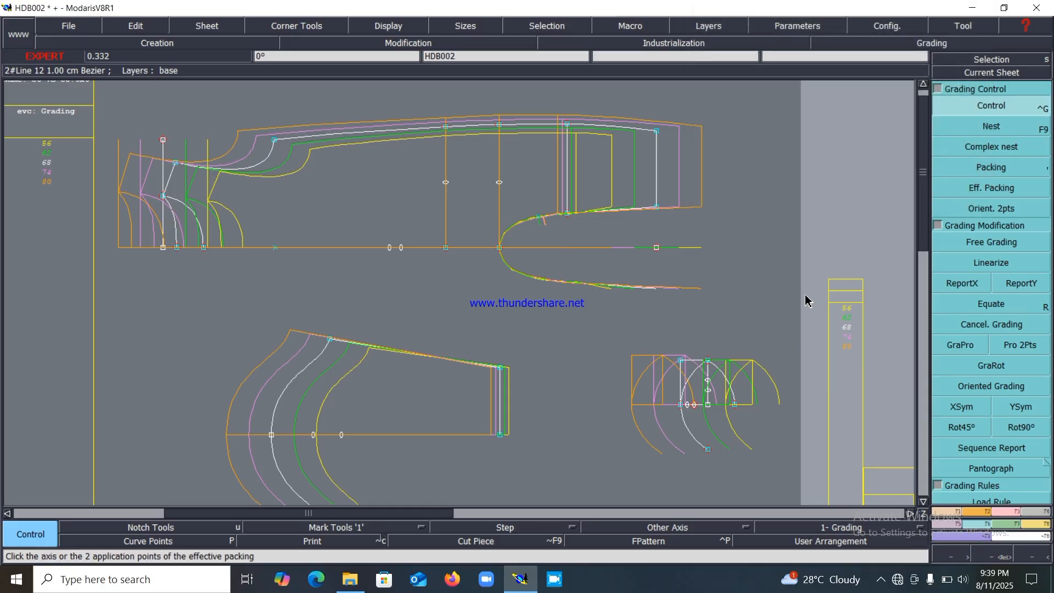
click(947, 171)
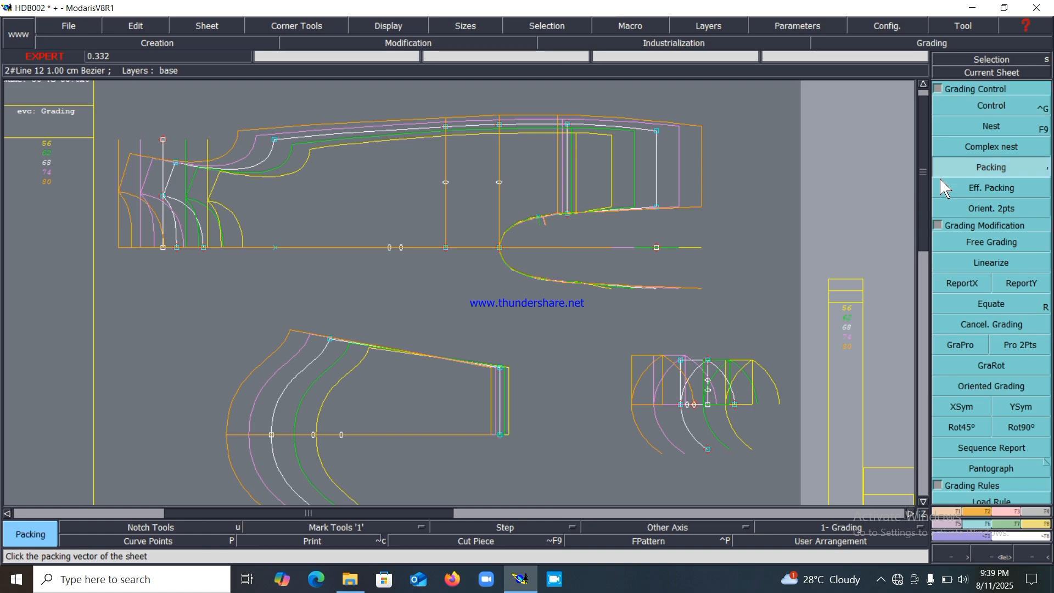
click(482, 302)
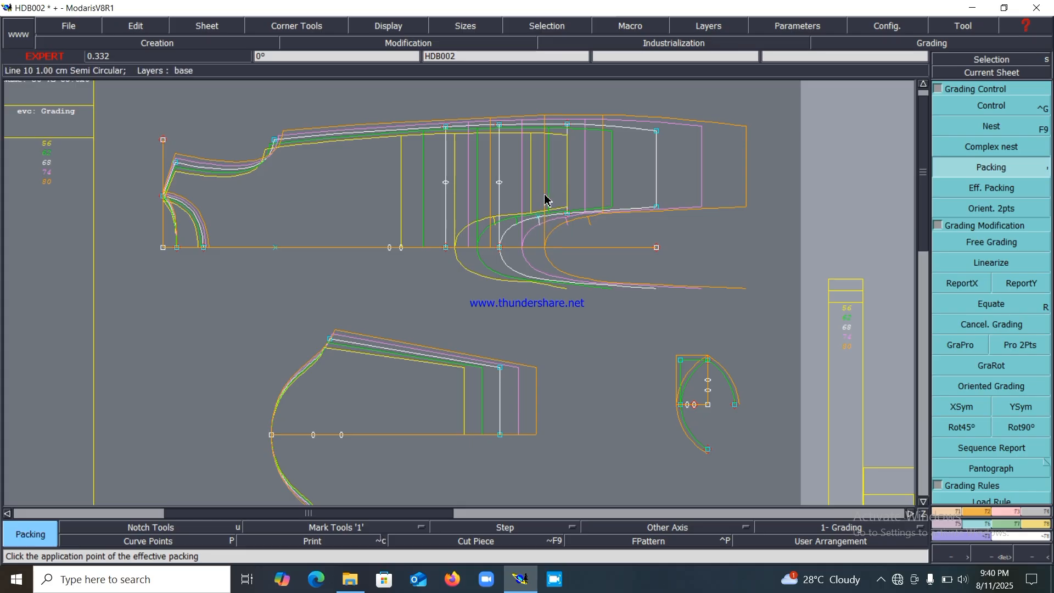
key(m)
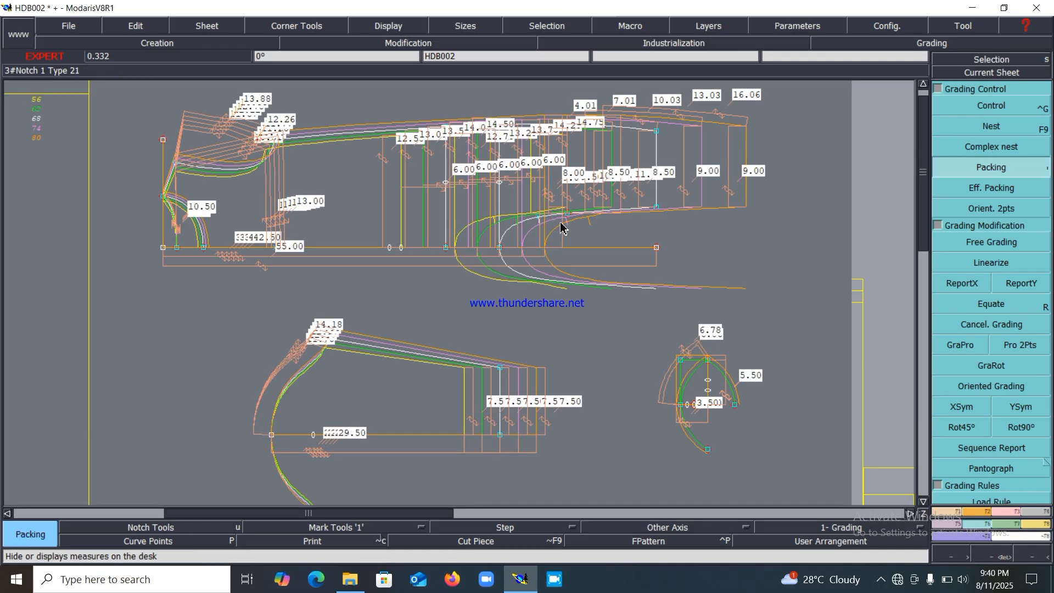
key(m)
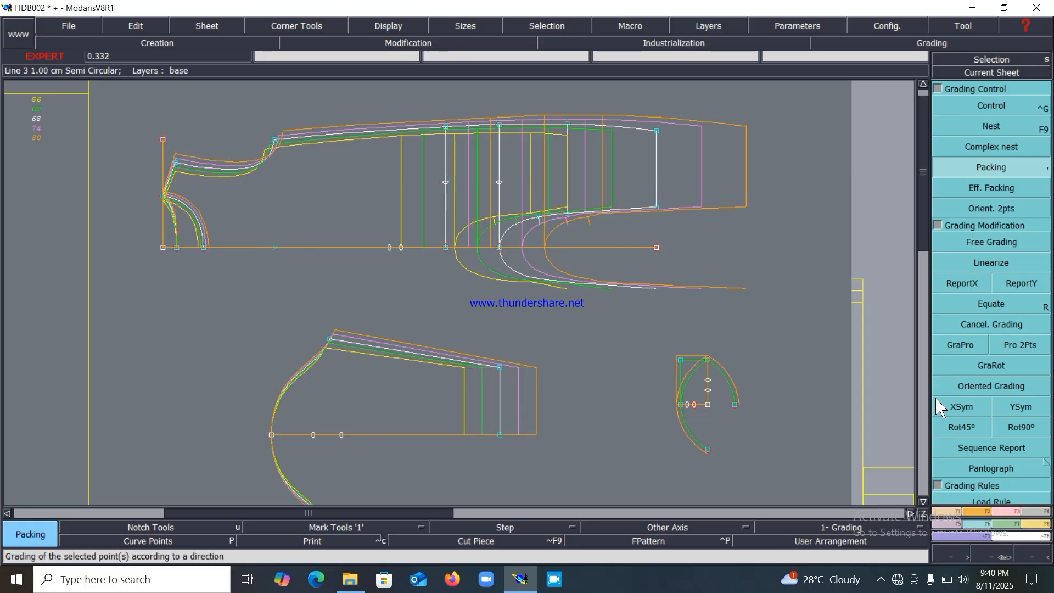
Step: Open the measurement spreadsheet and measure the body's crotch curve from the crotch point to the notch point
click(1035, 524)
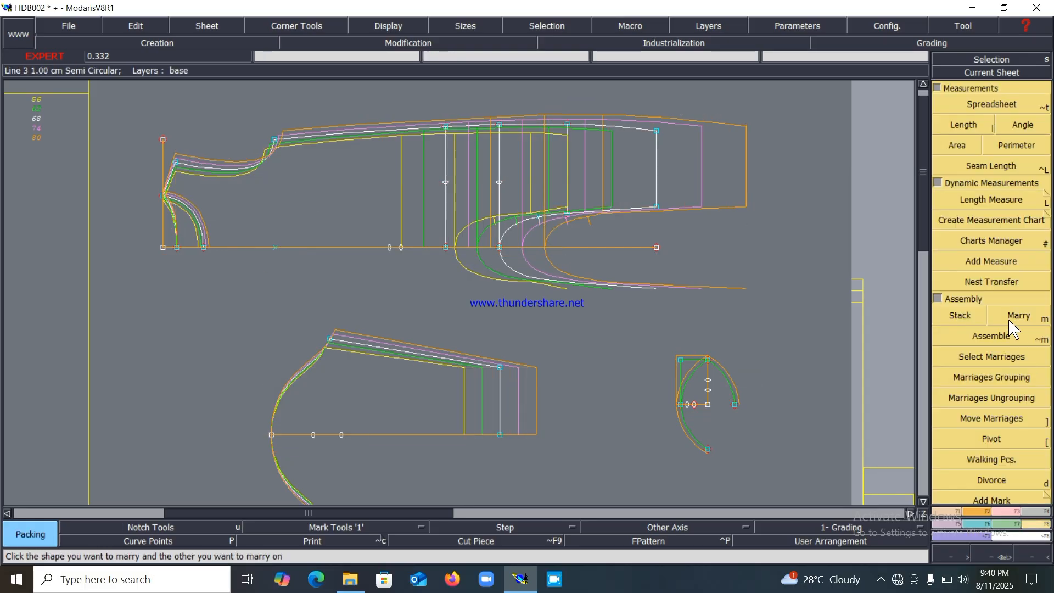
click(1007, 109)
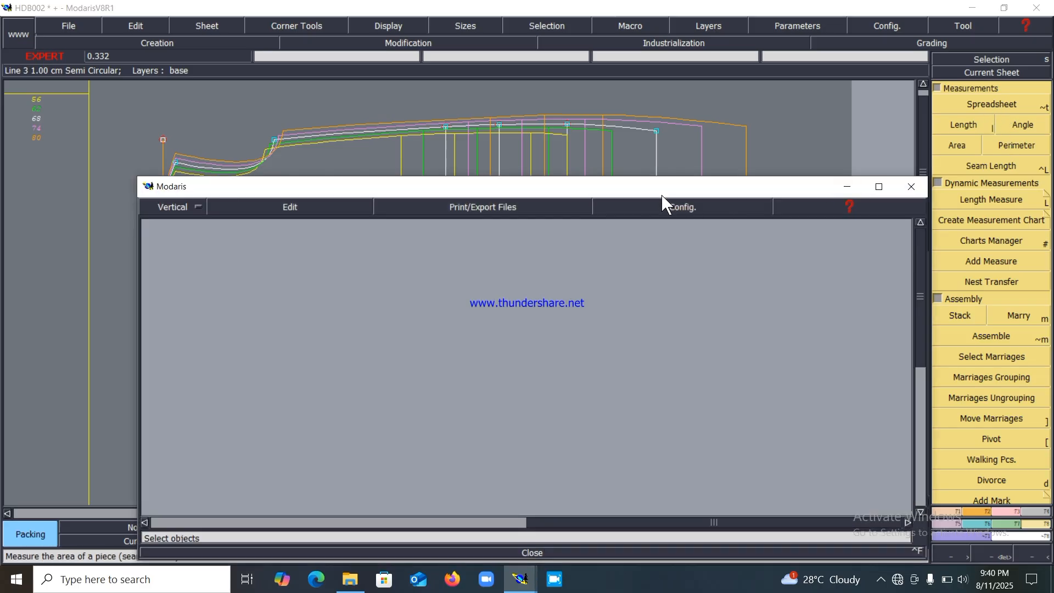
drag(663, 196, 516, 382)
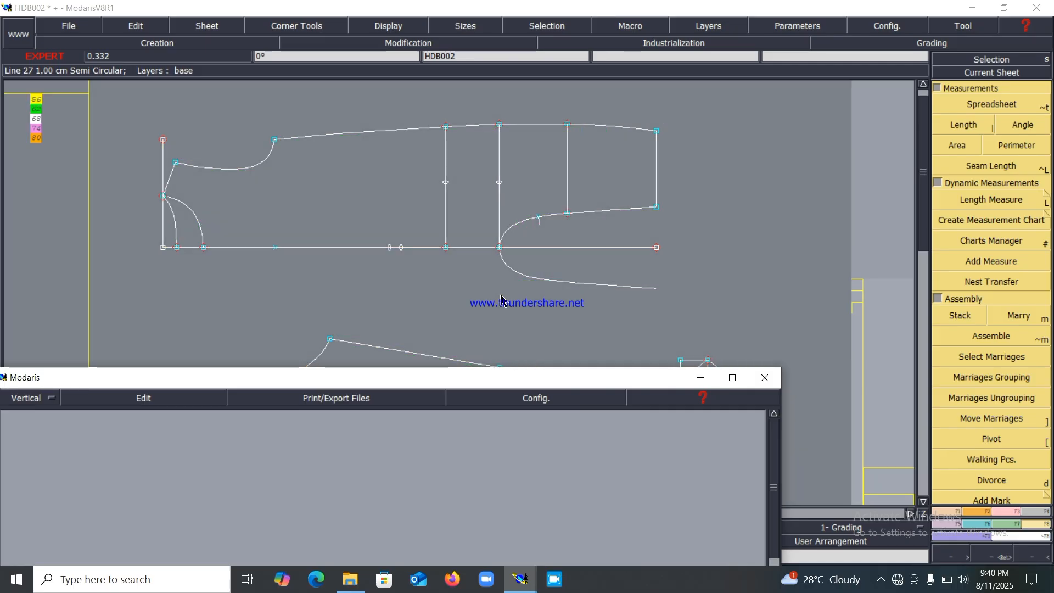
key(l)
click(500, 247)
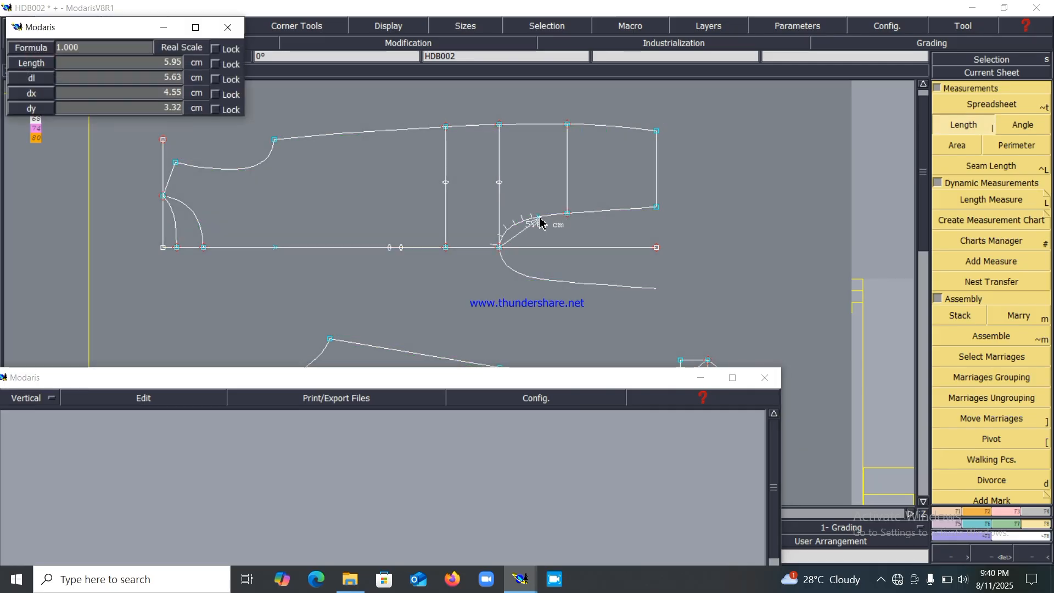
click(541, 222)
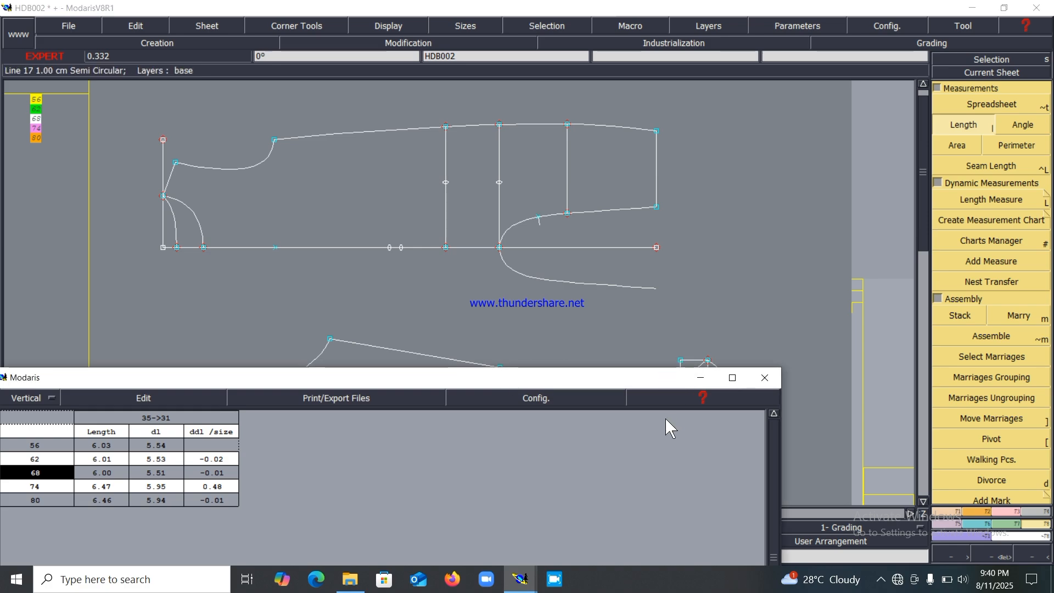
Step: Add the curve length from the outer left point to the top point of the small oval draft to the spreadsheet
drag(644, 384, 632, 440)
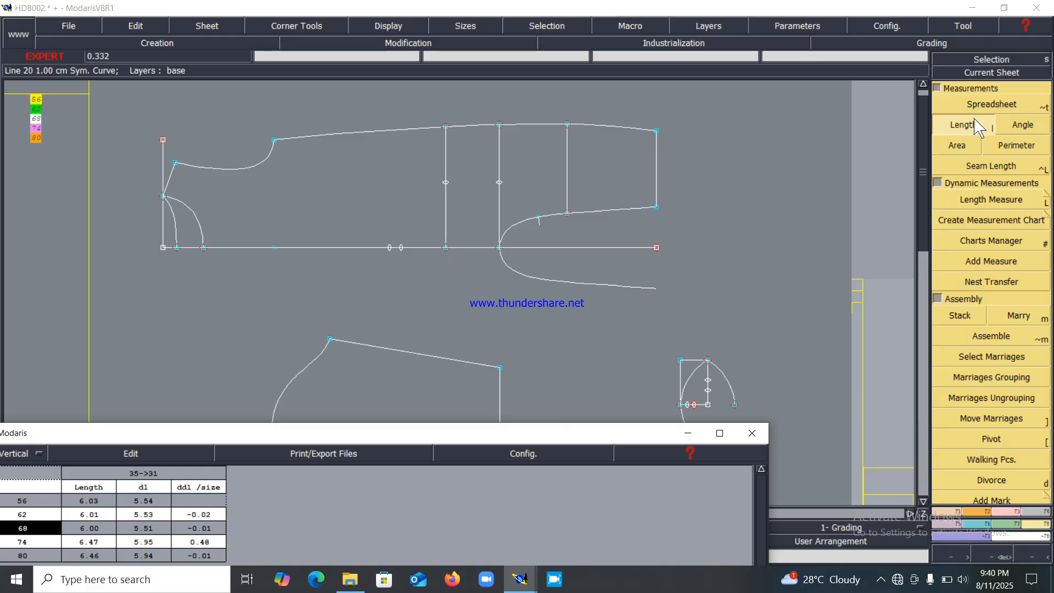
click(681, 405)
click(709, 361)
click(709, 360)
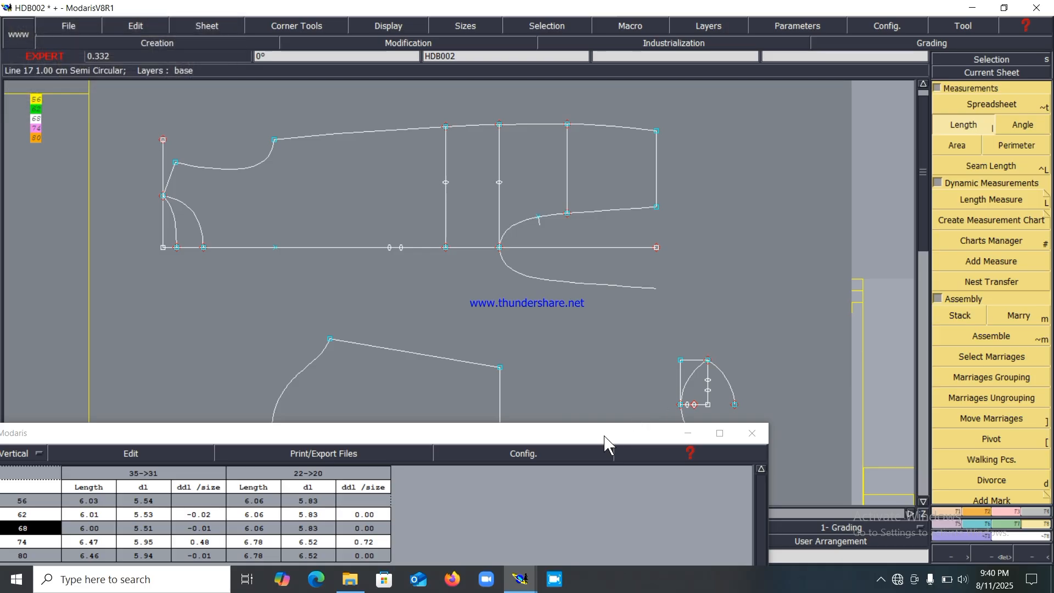
drag(604, 430, 626, 403)
drag(598, 436, 646, 354)
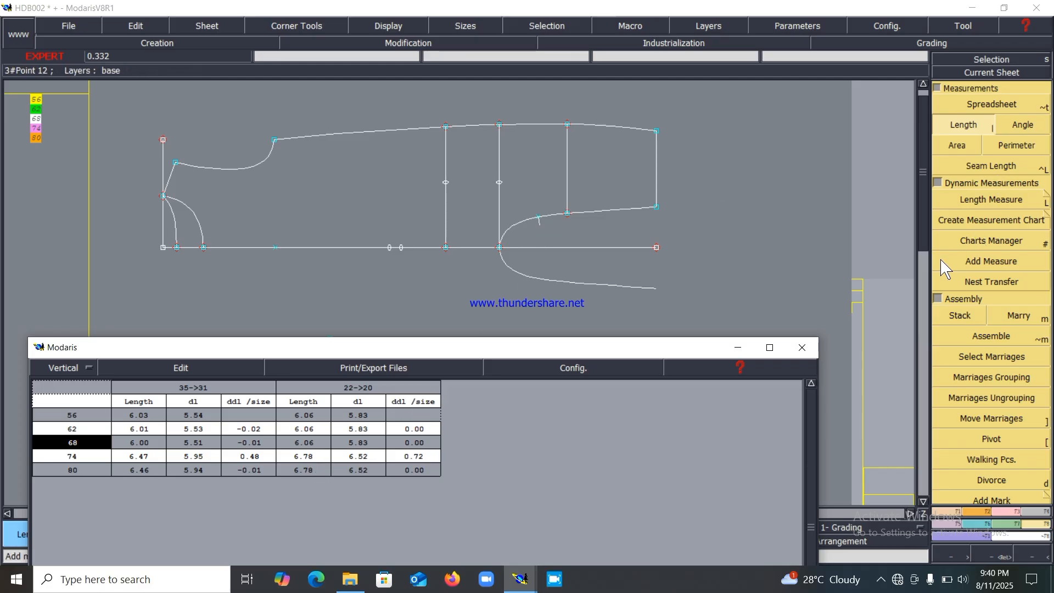
Step: Pack the graded nest on the body draft's crotch point again
key(F8)
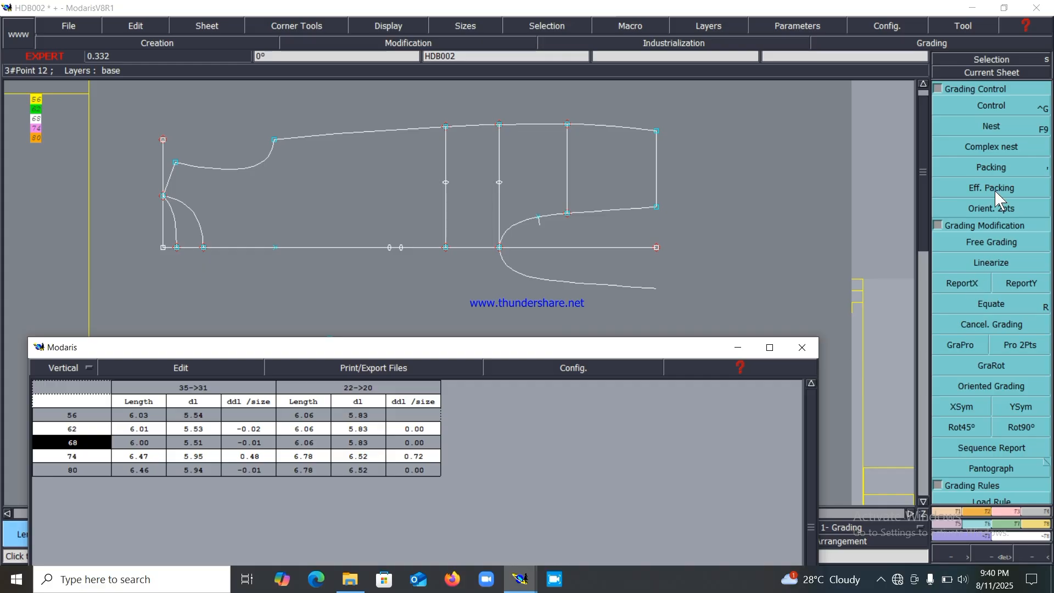
click(996, 170)
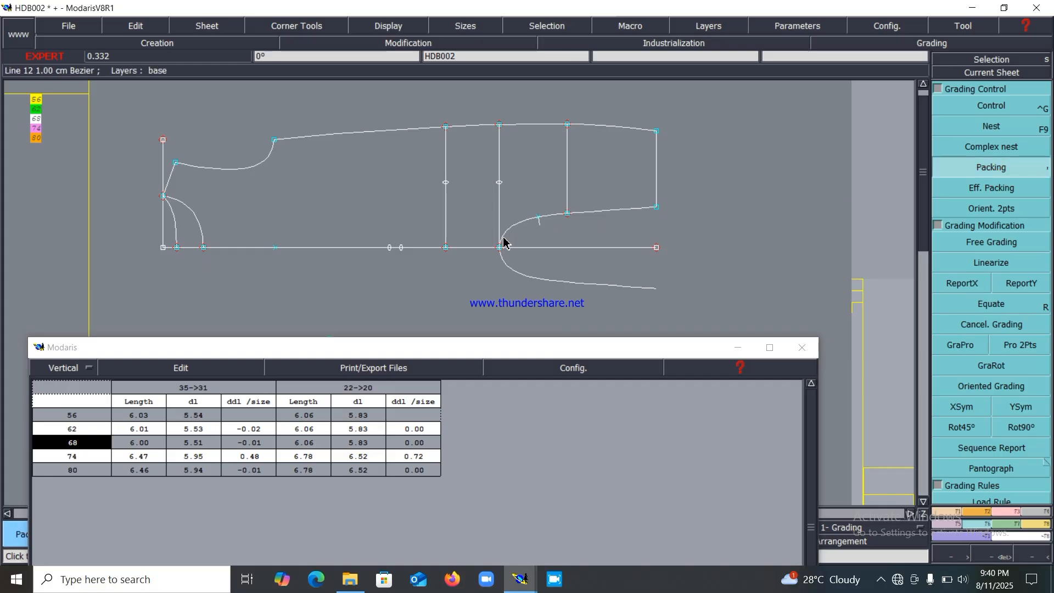
click(519, 281)
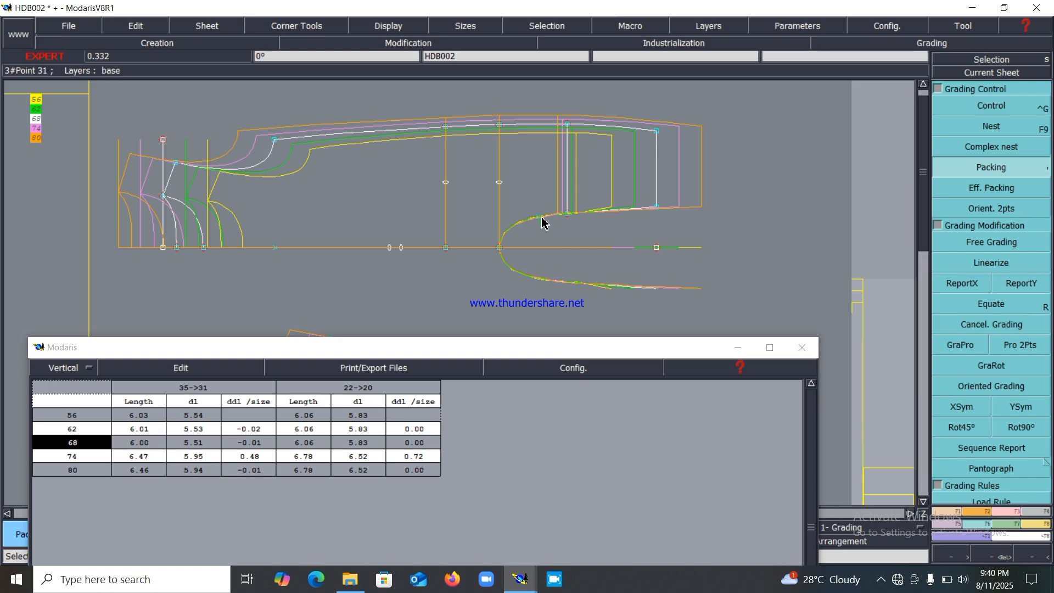
Step: Set the 68–74 ddx increment of the crotch curve's notch point to 0.40 and close the grading table
click(1011, 105)
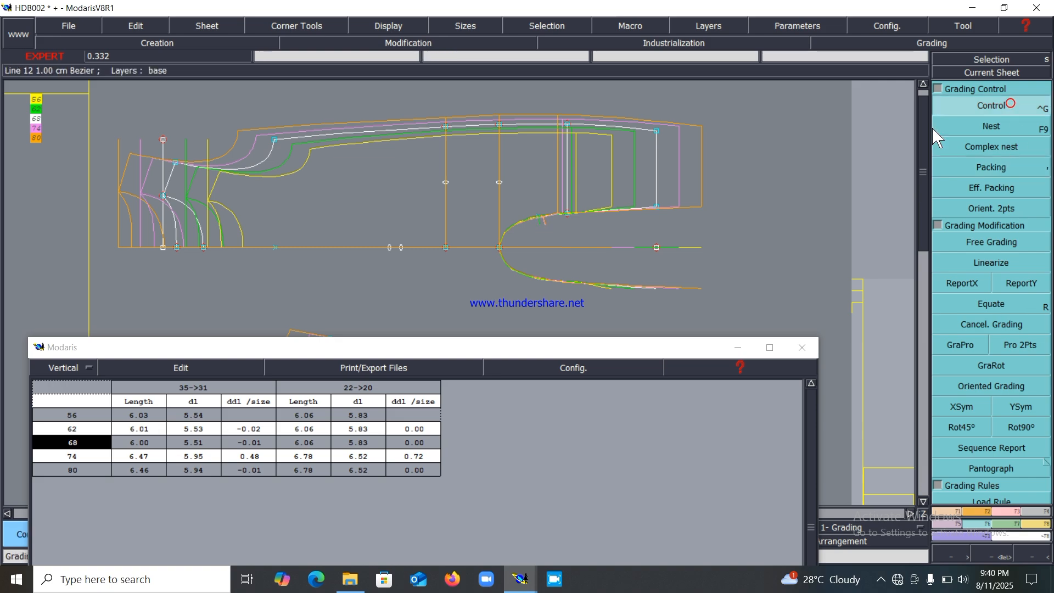
click(541, 218)
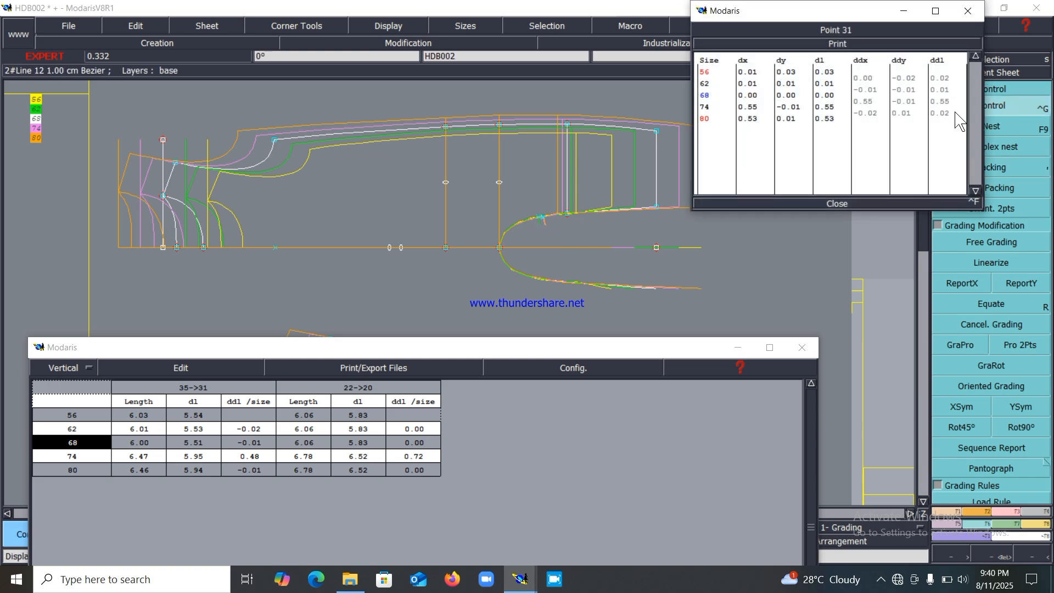
click(870, 102)
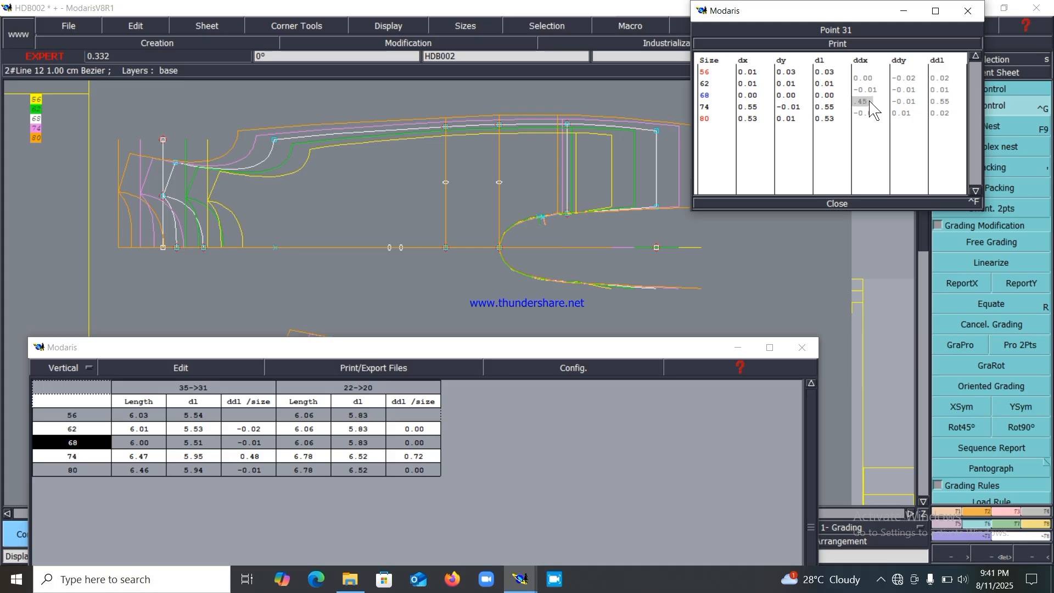
key(Return)
click(841, 204)
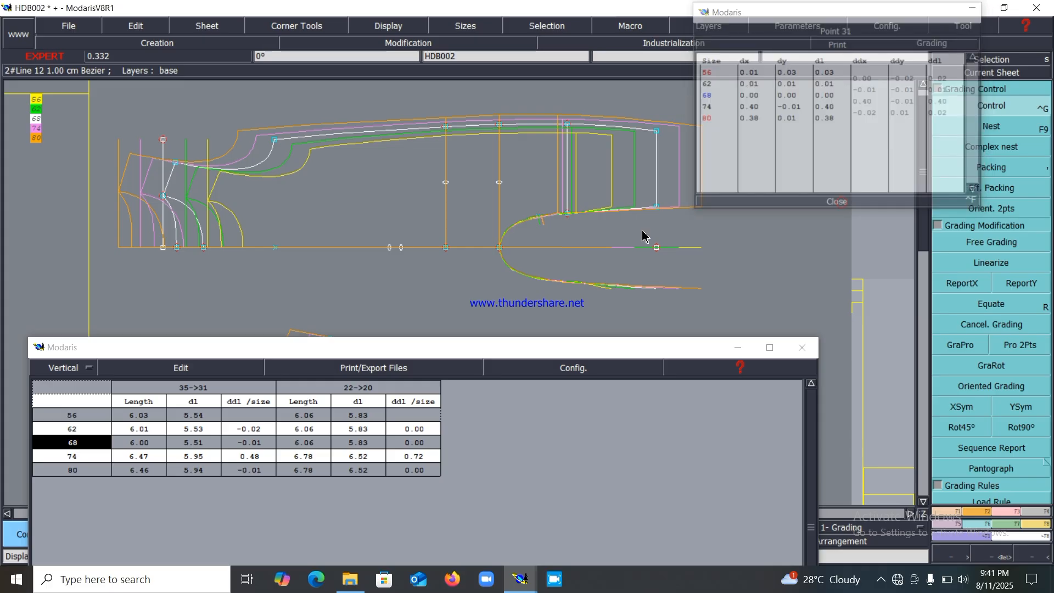
Step: Remeasure the crotch curve from the crotch point to the notch point to compare it with the oval's curve
click(1040, 526)
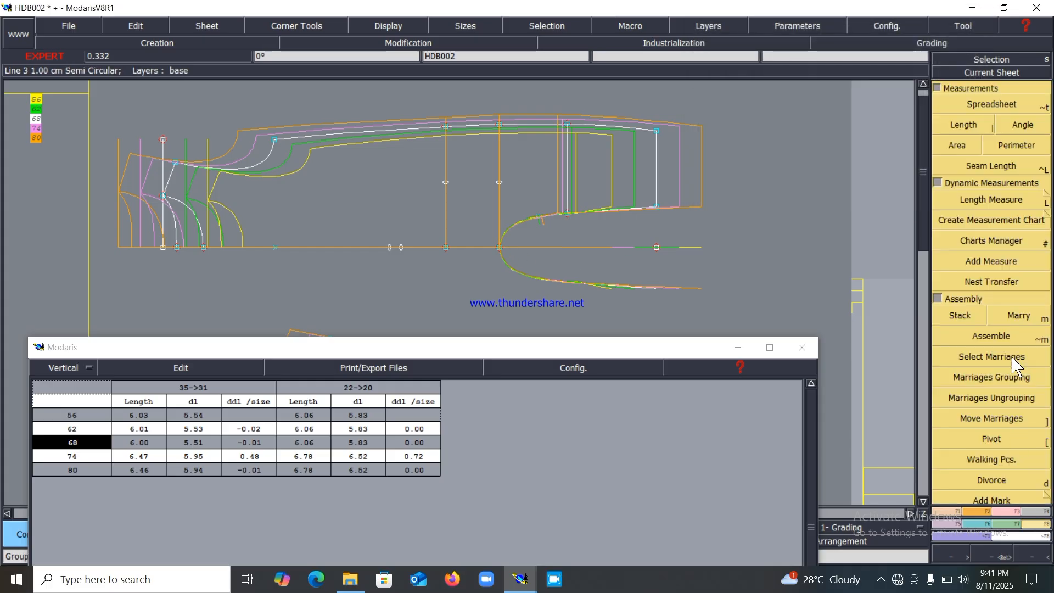
click(964, 125)
click(499, 247)
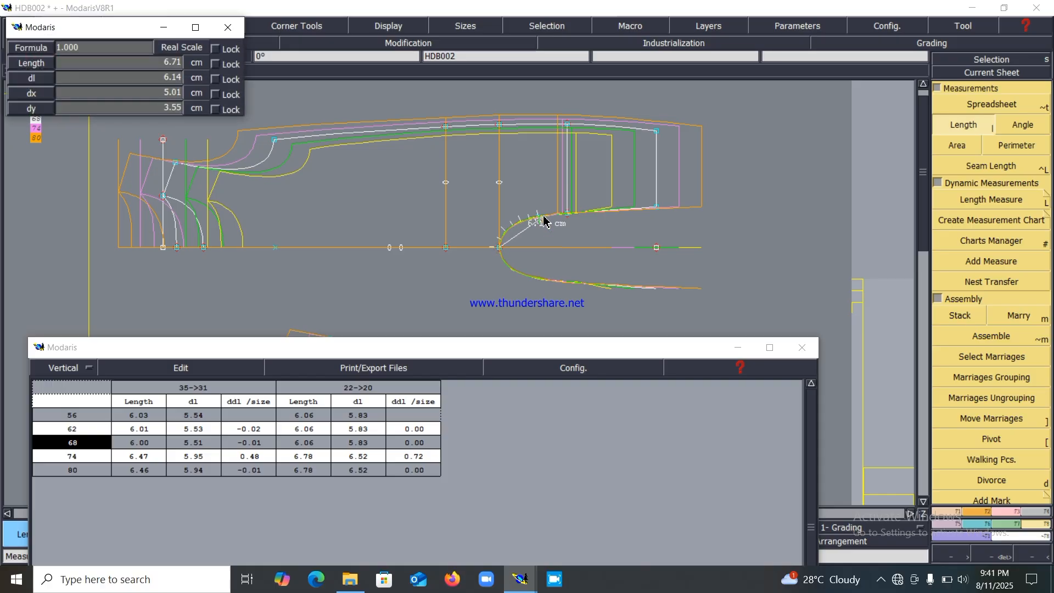
click(541, 219)
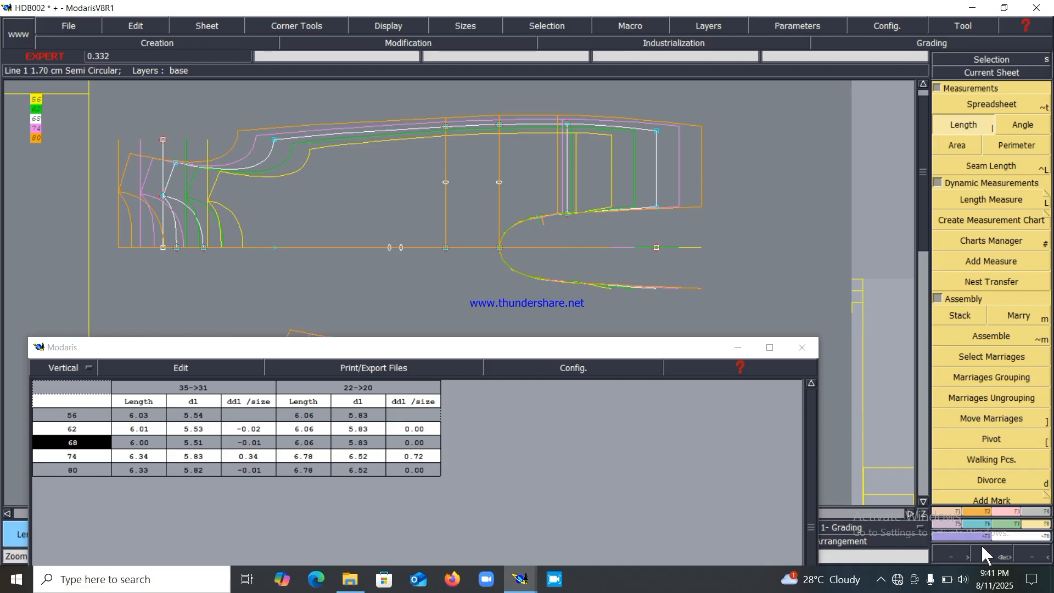
Step: Set the 68–74 ddx increment of the crotch curve's notch point to 0.70
click(983, 526)
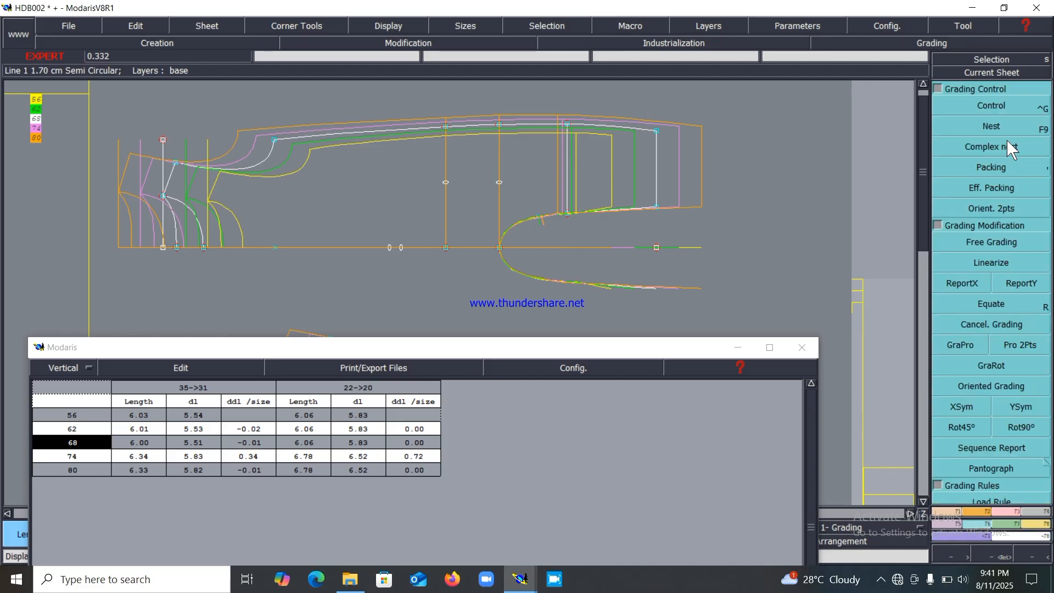
click(1010, 107)
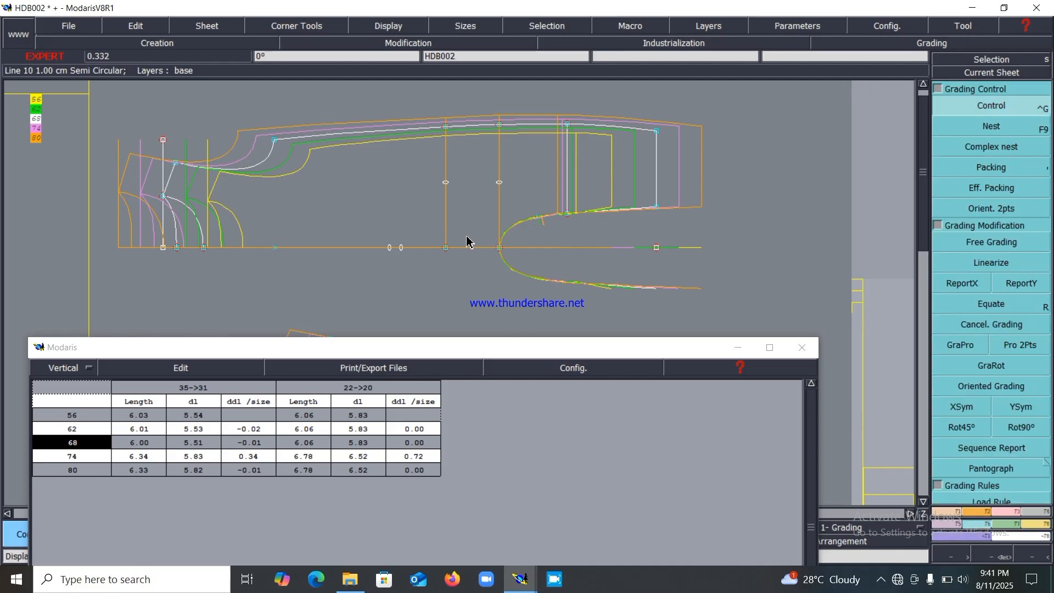
click(540, 218)
click(864, 101)
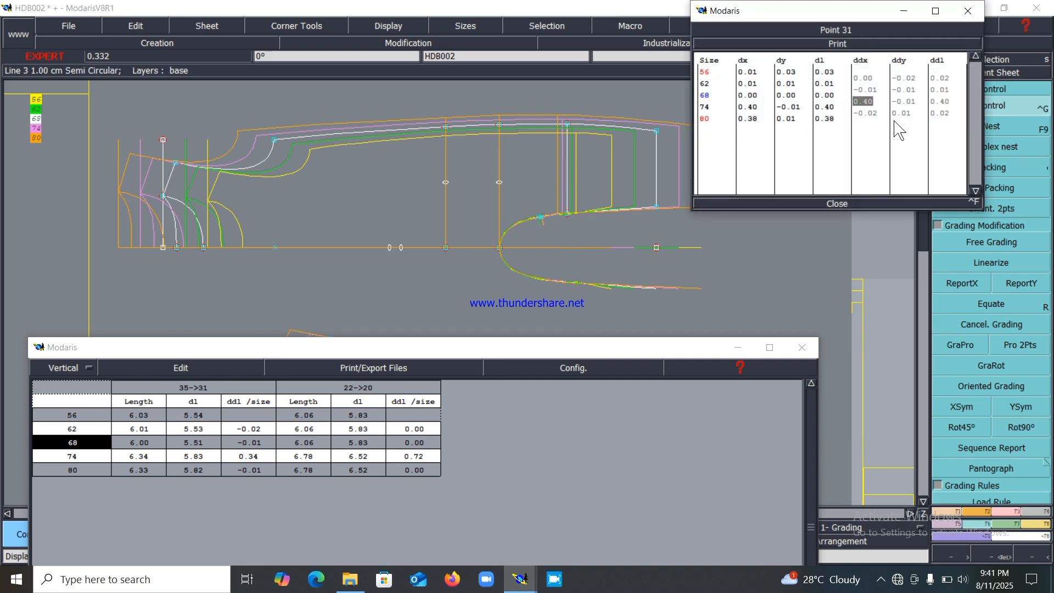
text(.7)
key(Return)
Step: Measure the body's crotch curve again from the crotch point to the notch point against the oval's curve
click(1032, 525)
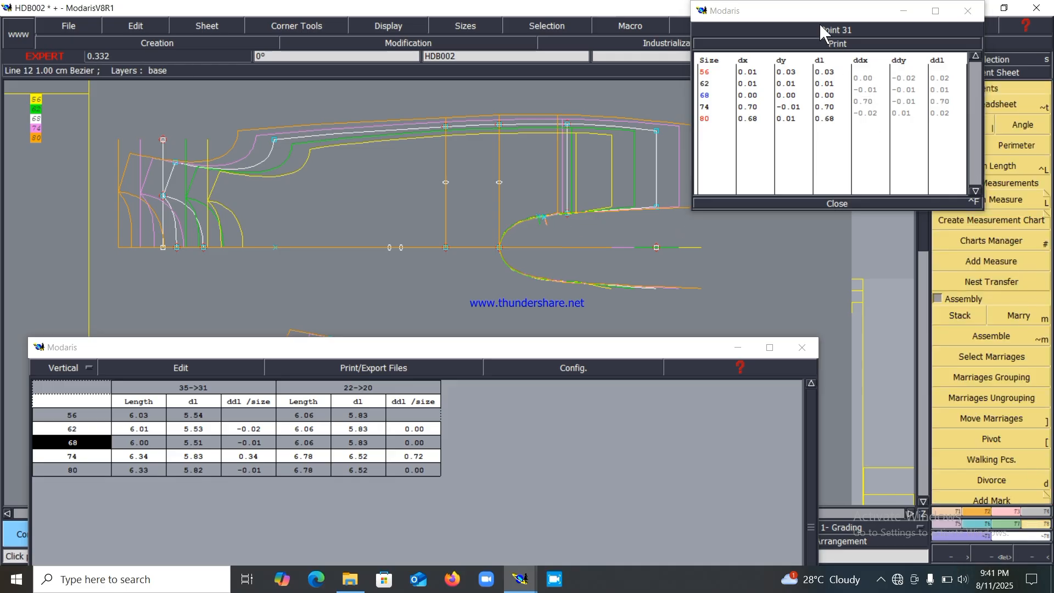
drag(791, 16, 735, 20)
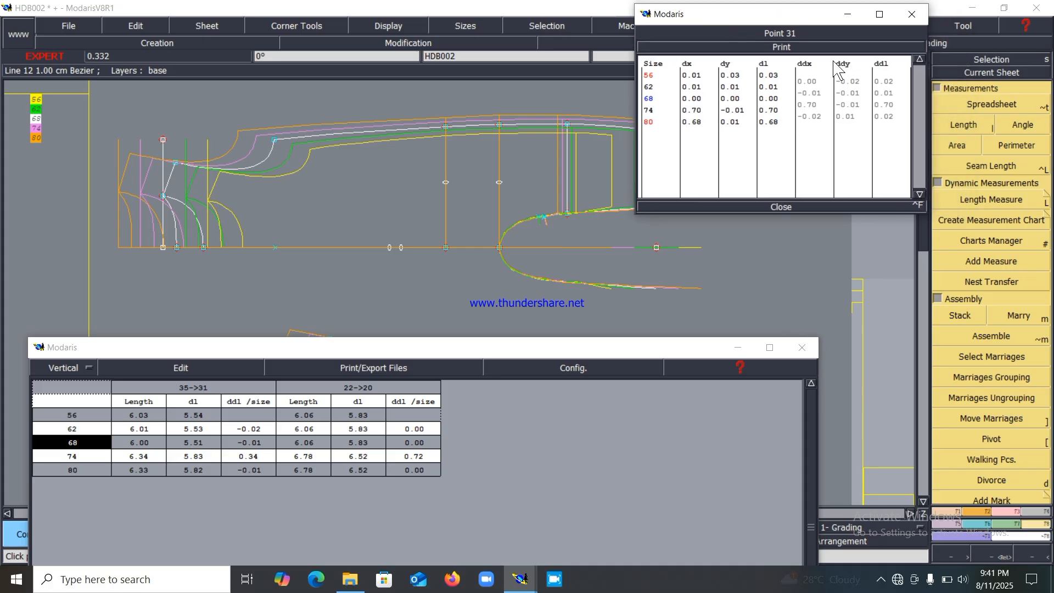
click(964, 131)
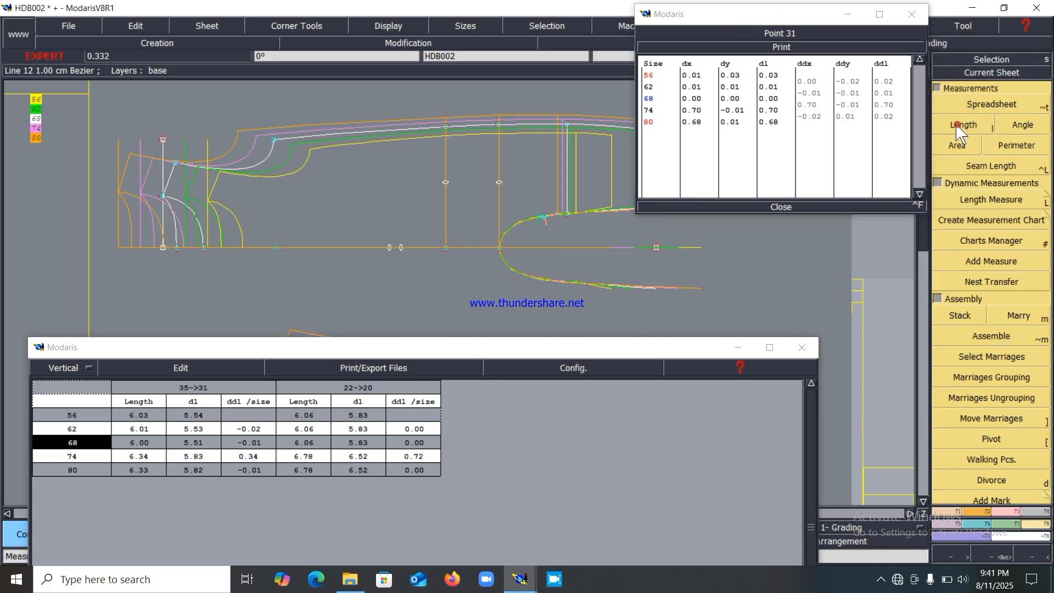
click(497, 249)
click(542, 217)
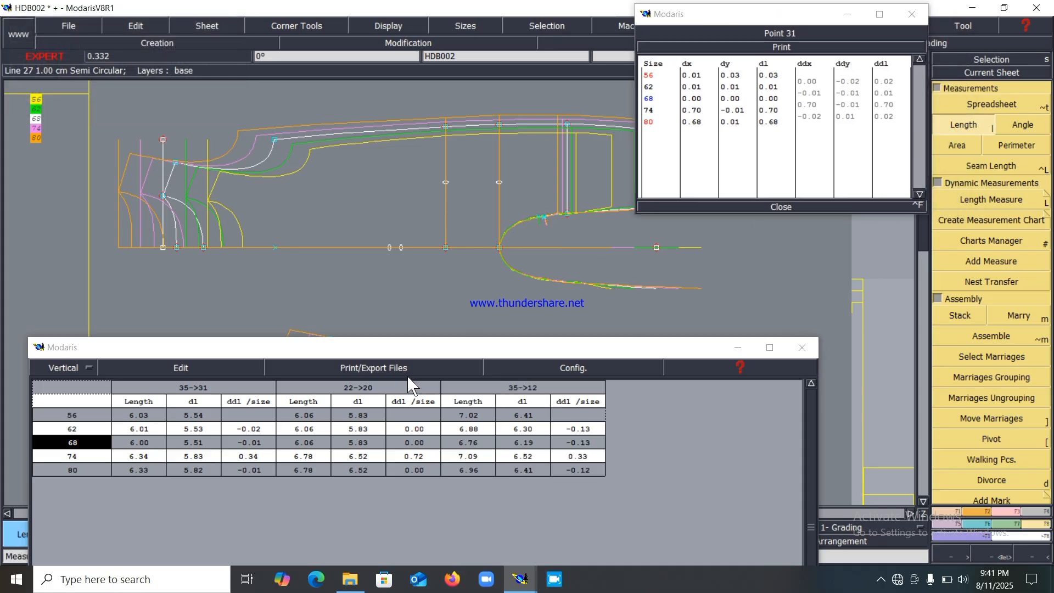
click(499, 247)
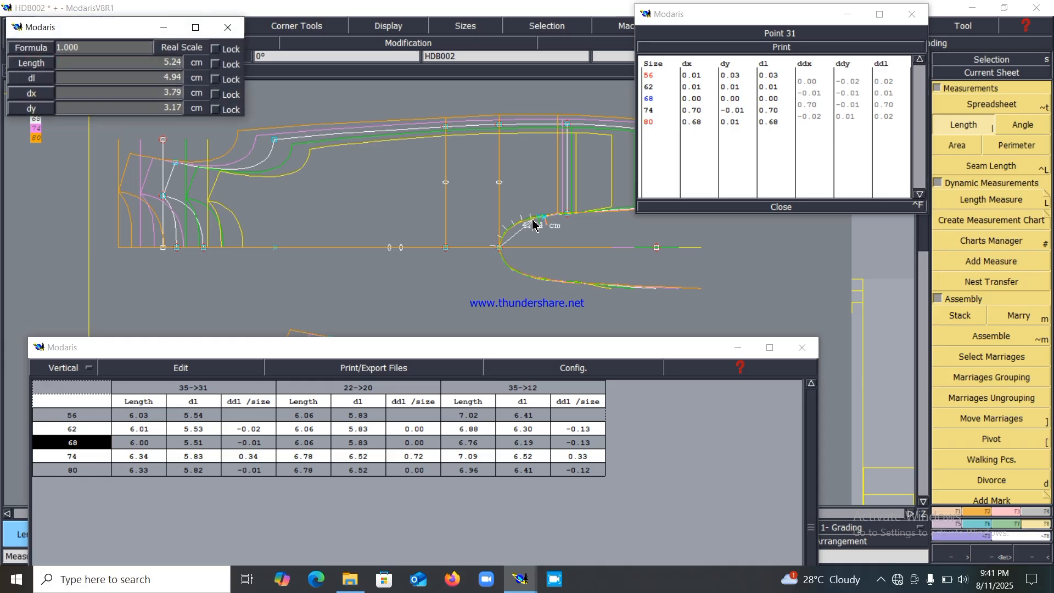
click(536, 224)
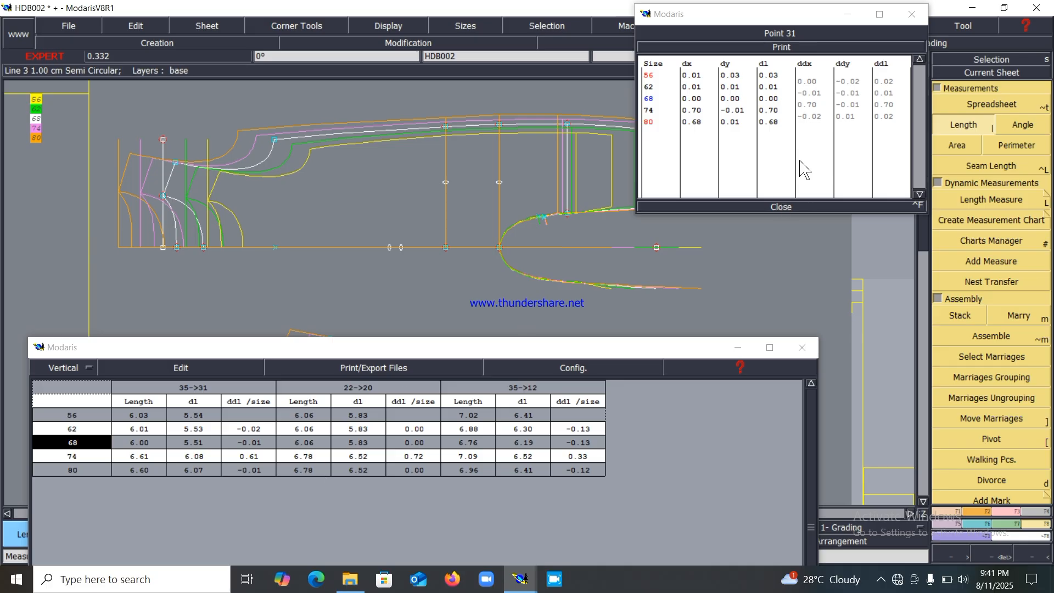
Step: Set the 68–74 ddx increment of the crotch curve's notch point to 0.80
click(808, 103)
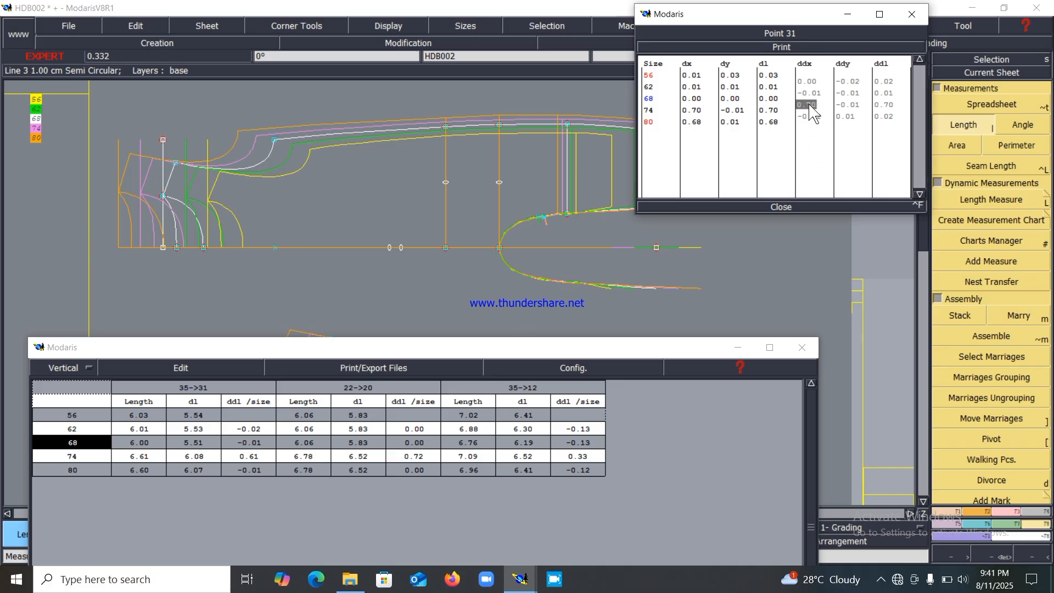
text(.8)
key(Return)
Step: Check the crotch curve's length up to the notch point once more, and close the grading table and measurement chart
click(499, 250)
click(537, 217)
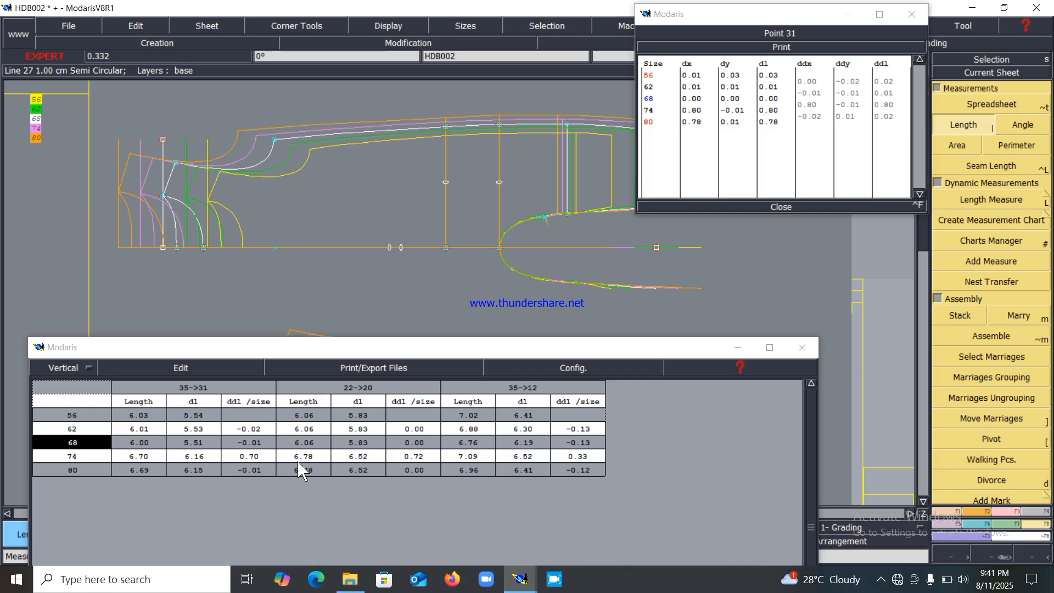
click(747, 207)
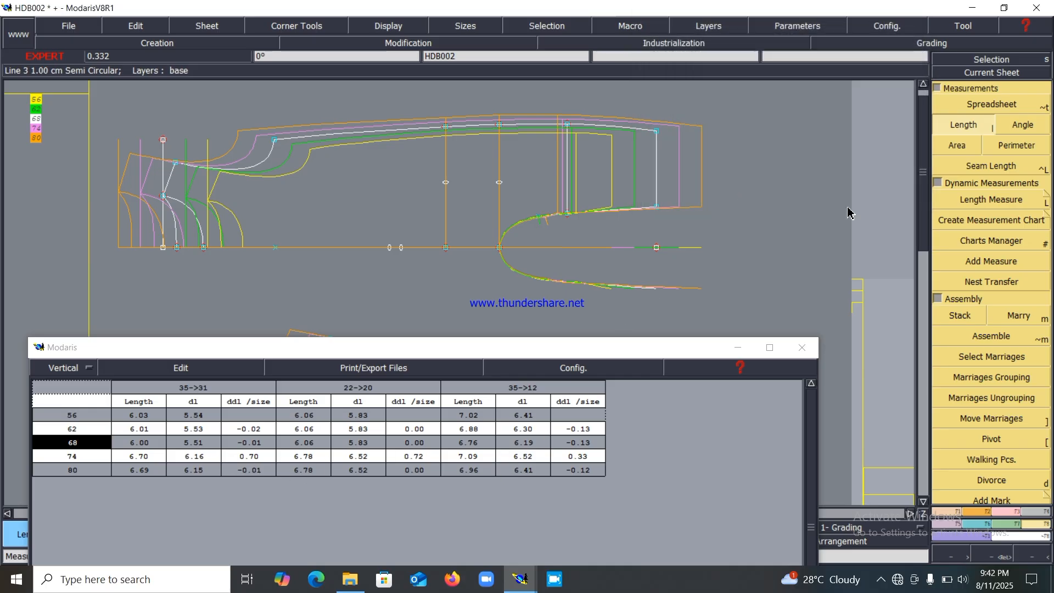
click(974, 524)
double_click(585, 348)
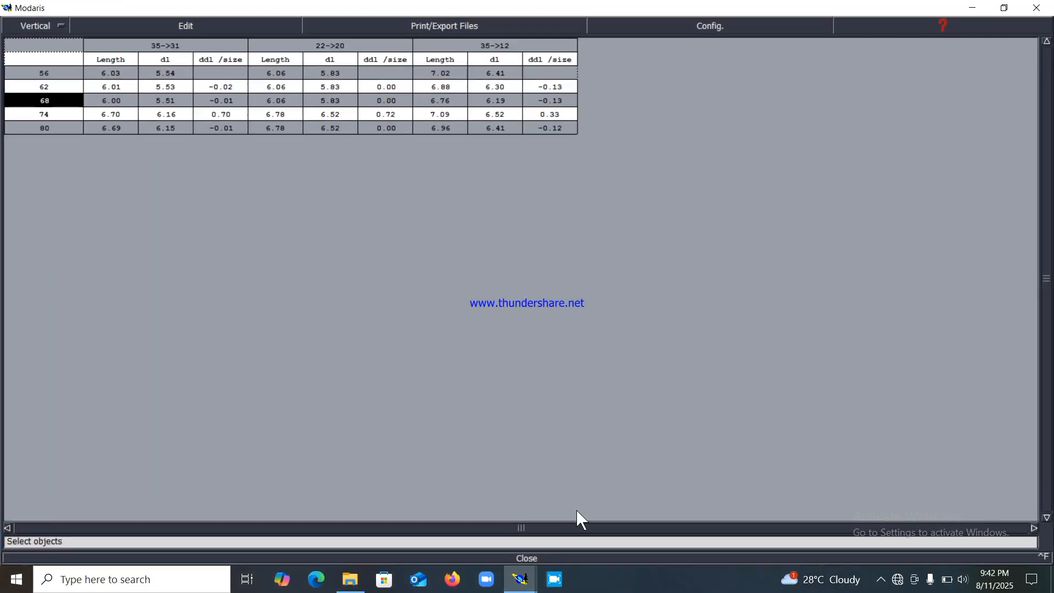
click(522, 557)
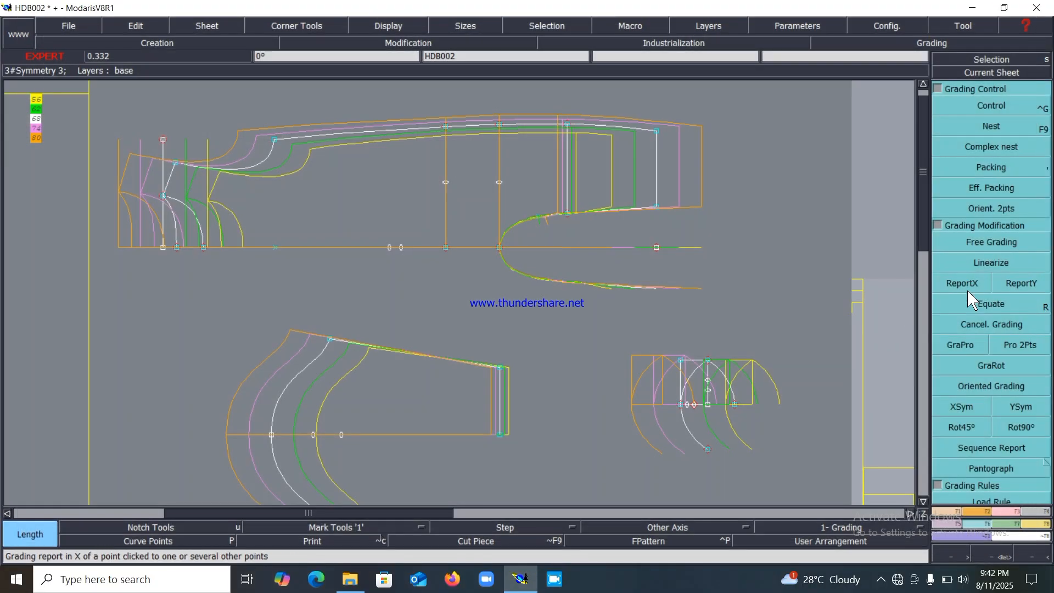
Step: Reset the packing of the graded nest to its original alignment and hide the graded sizes
click(980, 166)
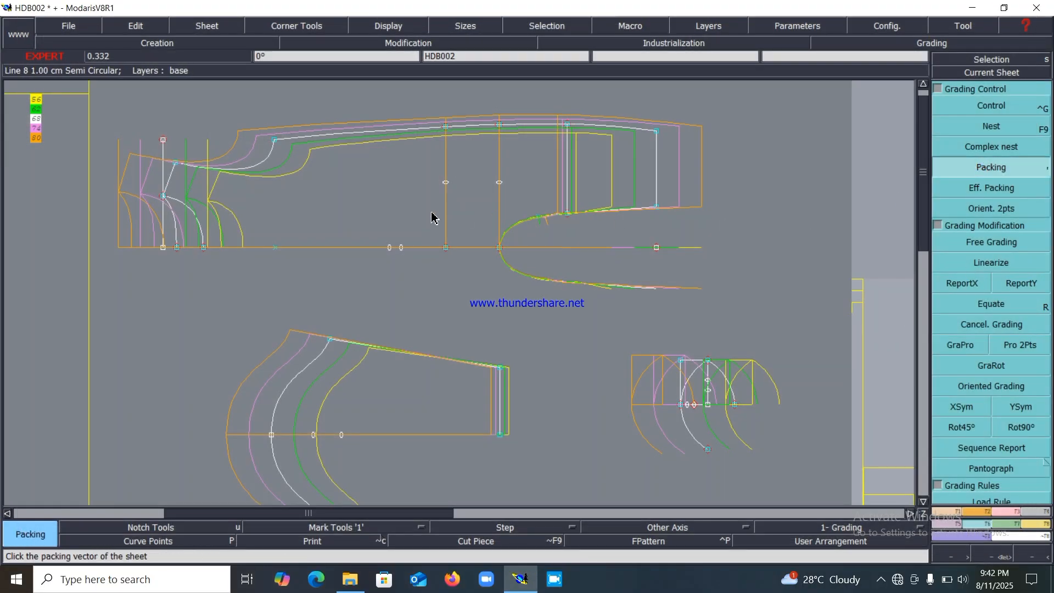
click(343, 200)
click(342, 206)
key(Home)
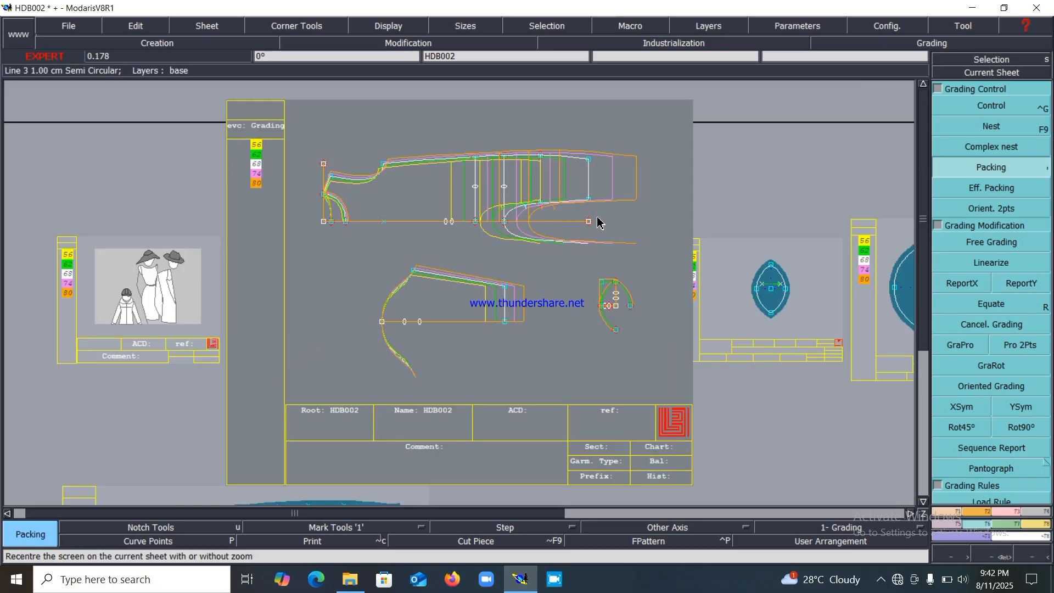
key(asterisk)
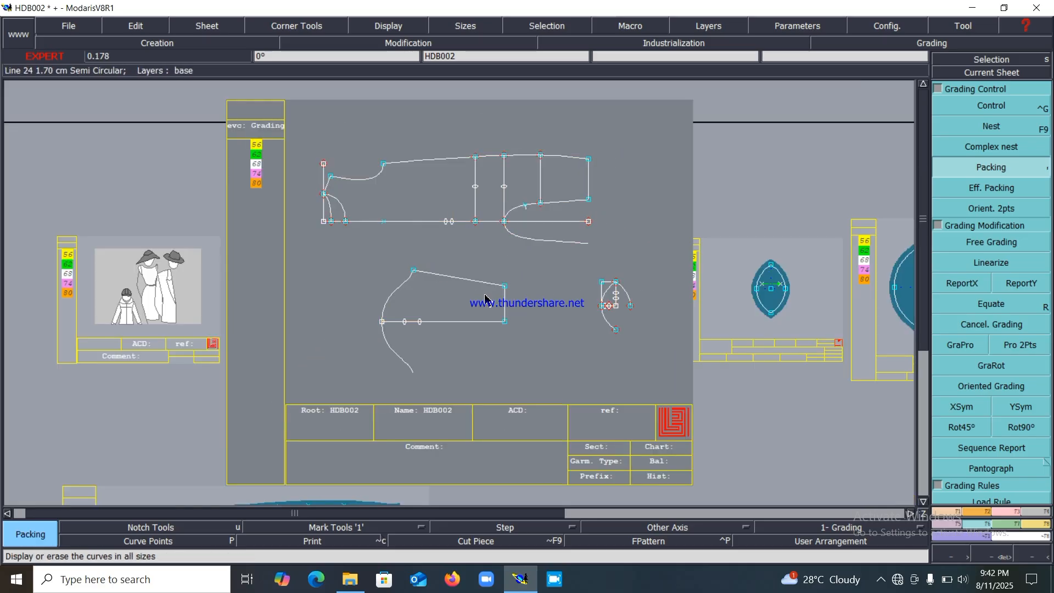
Step: Arrange all sheets on the desk and delete the four old piece sheets: the oval, the sleeve and both bodies
key(j)
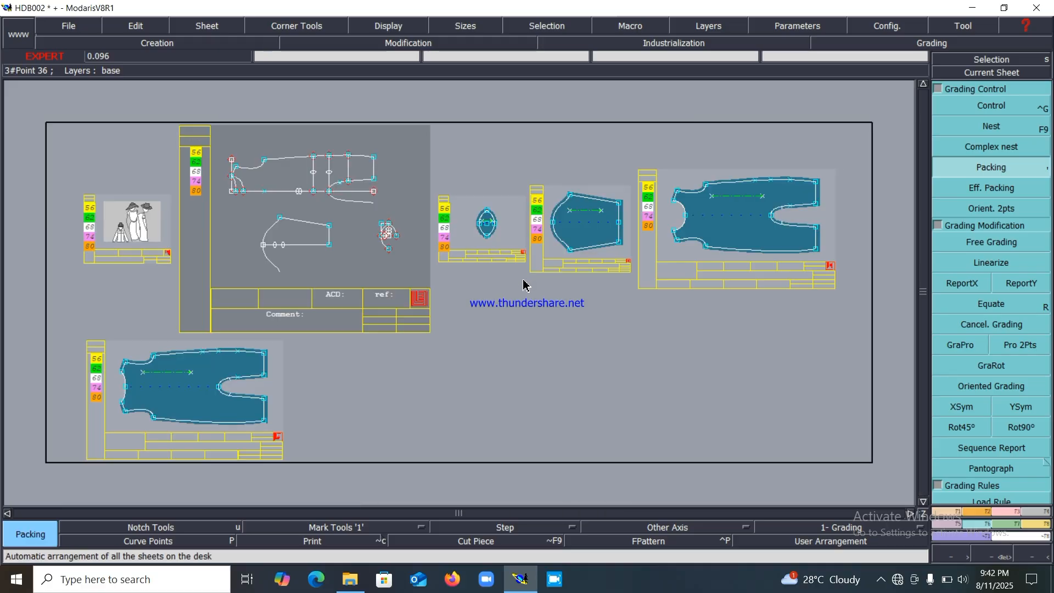
key(Return)
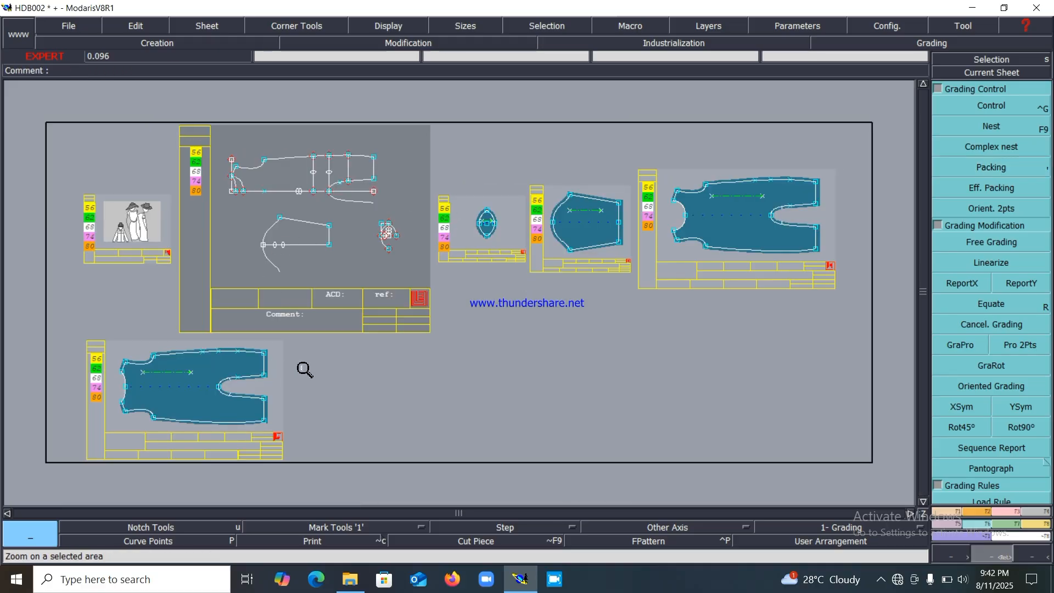
key(Delete)
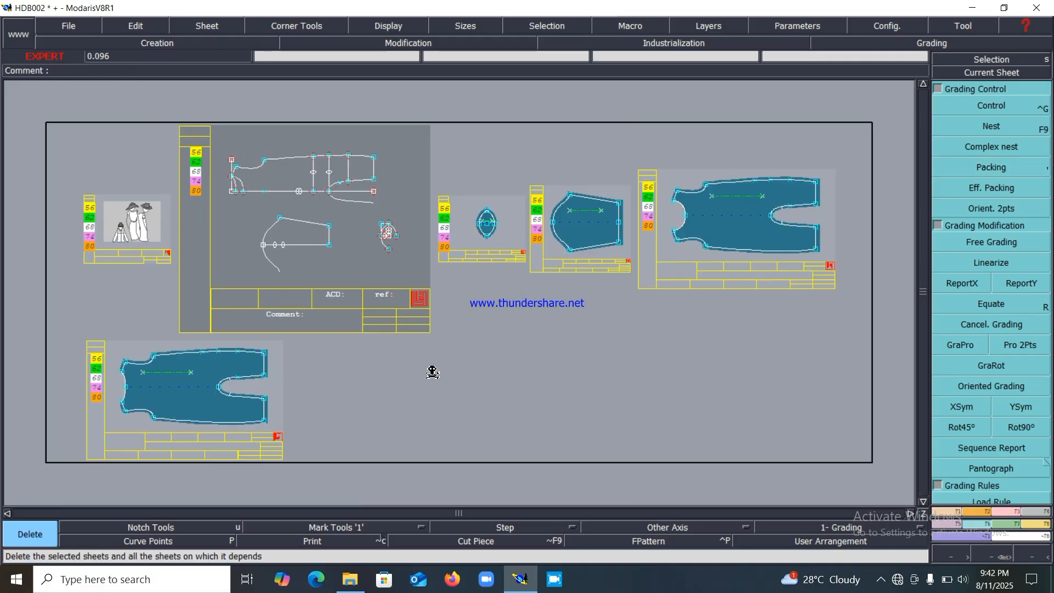
click(499, 226)
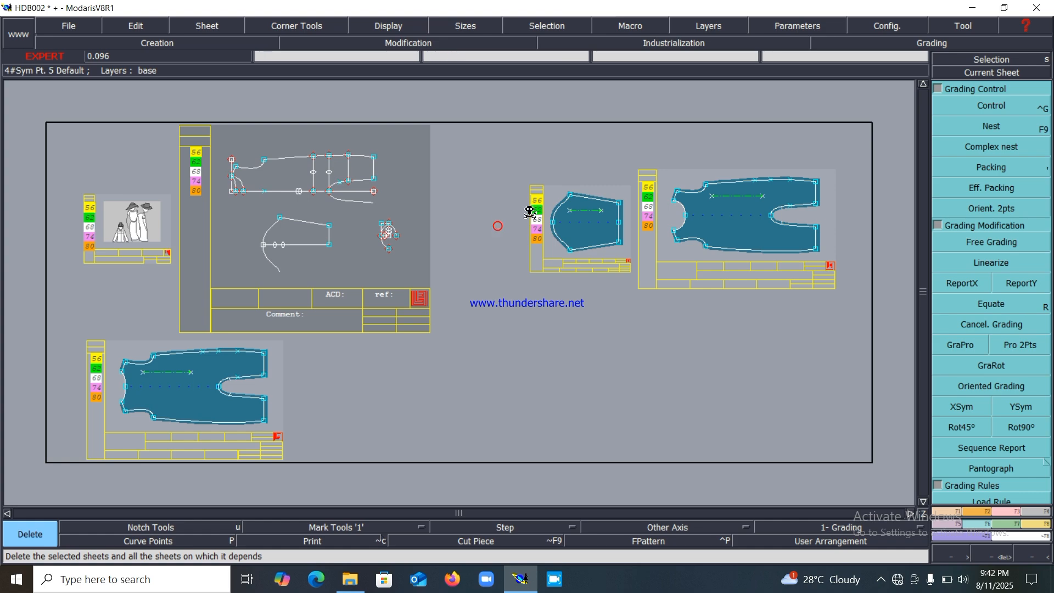
click(611, 199)
click(707, 214)
click(219, 379)
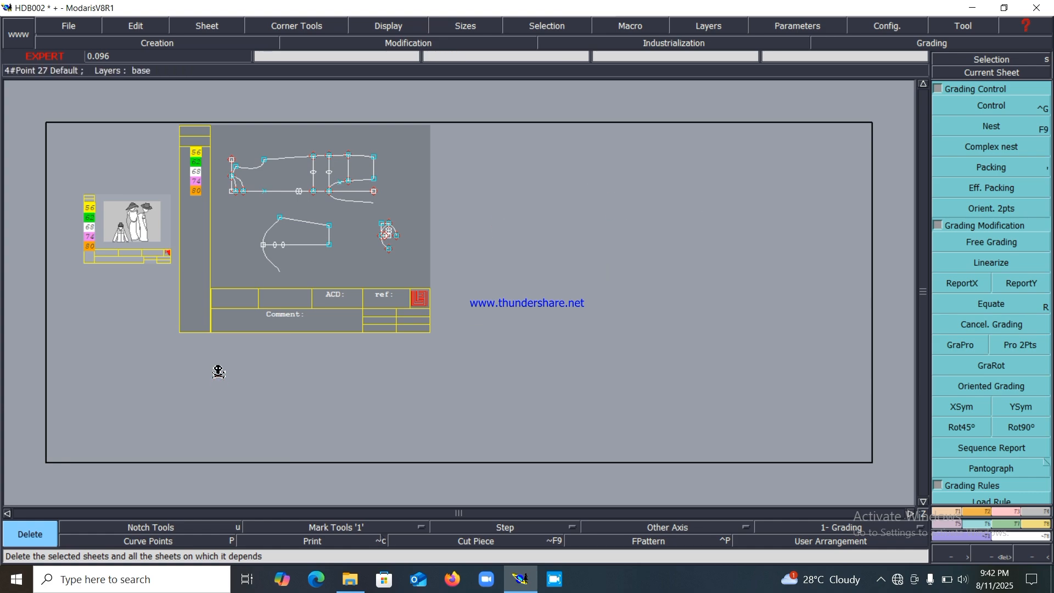
Step: Extract new oval and sleeve pieces from the base draft with the Seam tool
key(Return)
drag(216, 141, 442, 298)
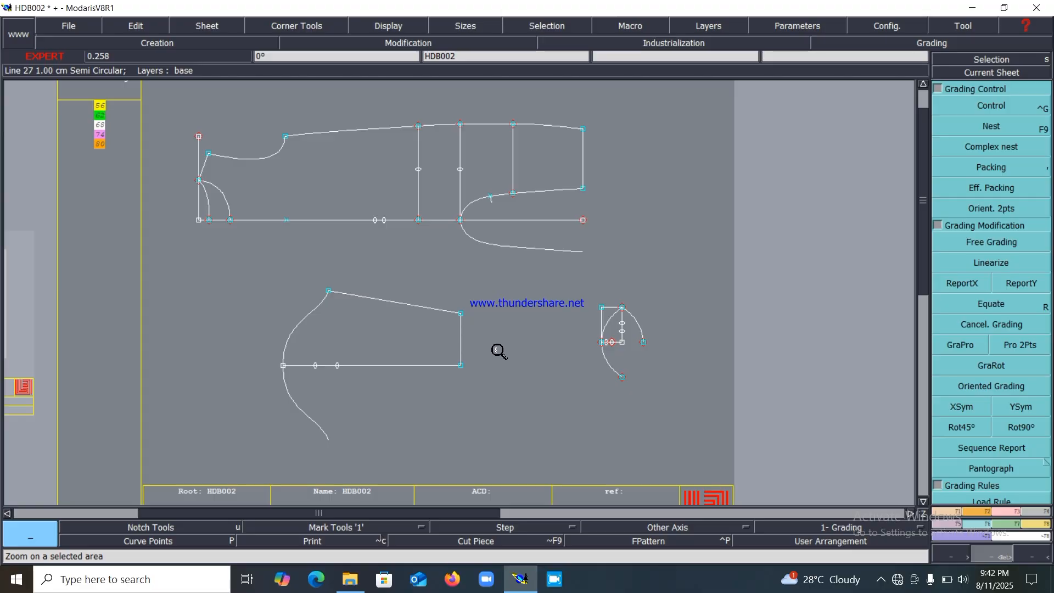
click(1032, 523)
click(964, 406)
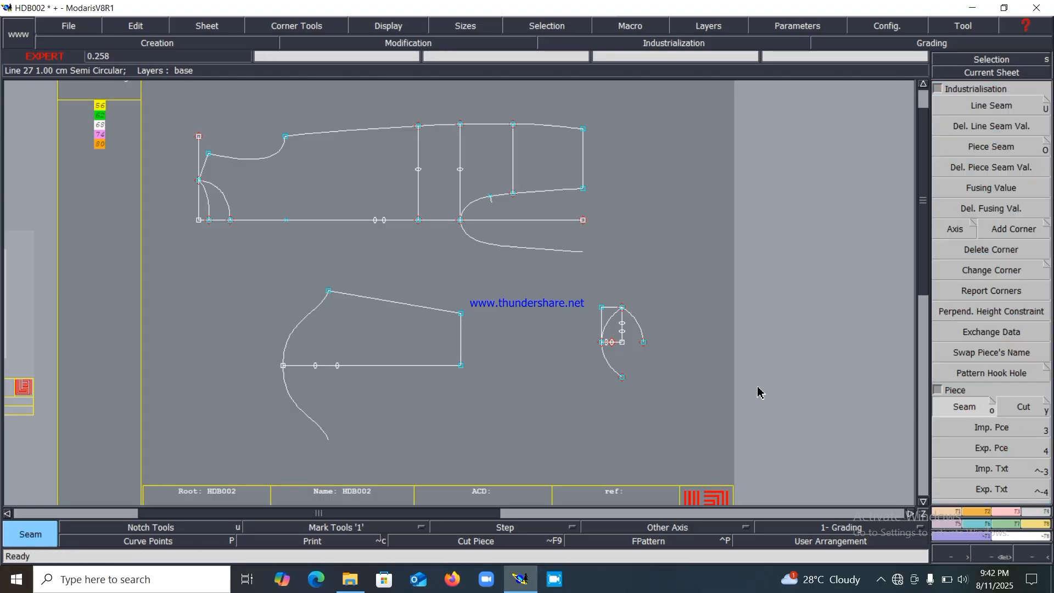
click(613, 331)
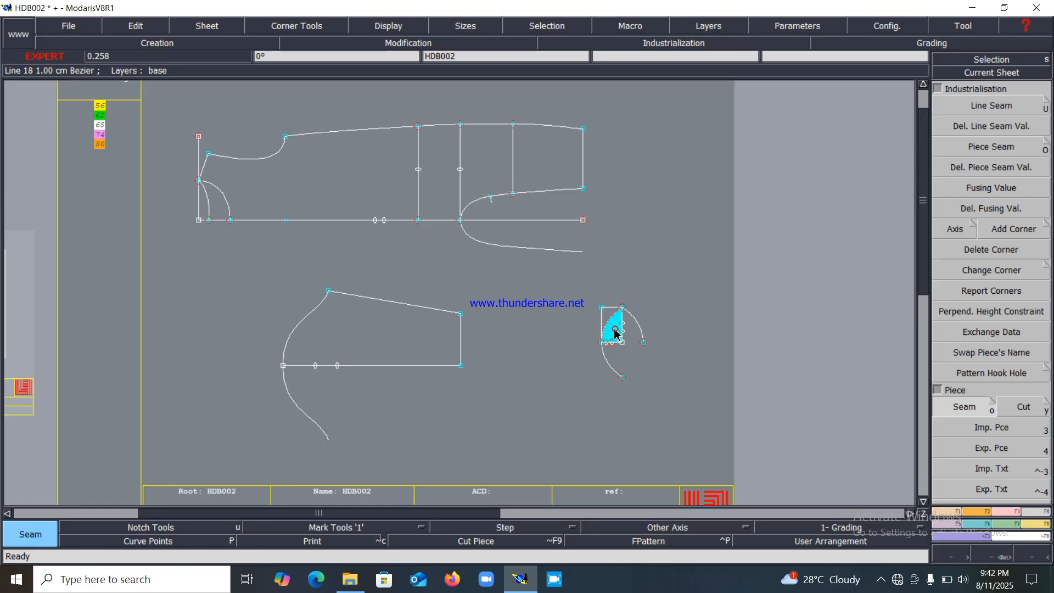
right_click(611, 331)
click(360, 329)
right_click(360, 330)
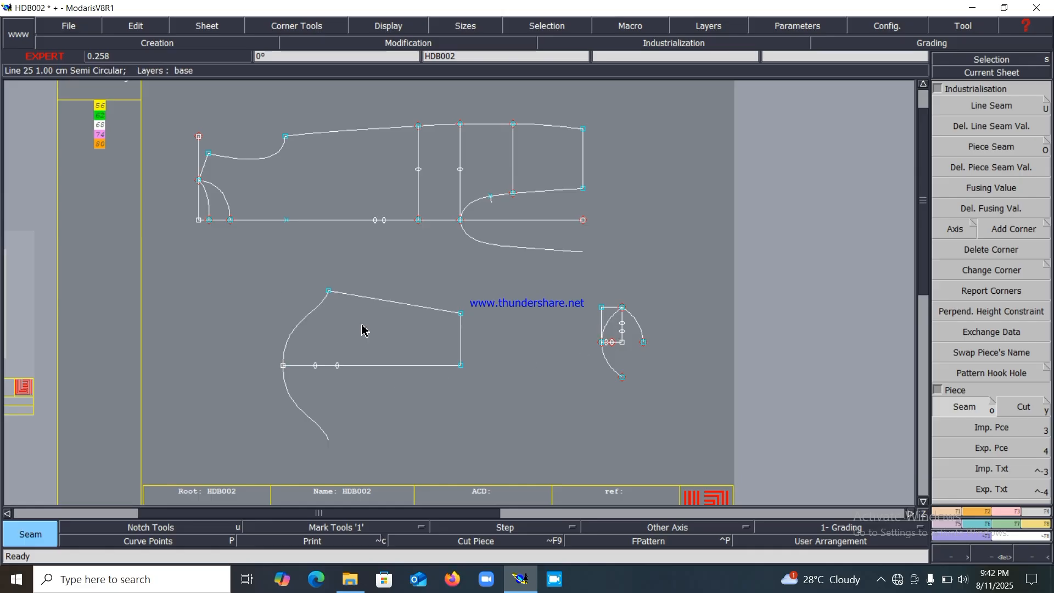
Step: Extract two body pieces from the draft with the Seam tool, one with the deeper neckline and one with the shallower neckline
click(540, 166)
click(447, 165)
click(377, 177)
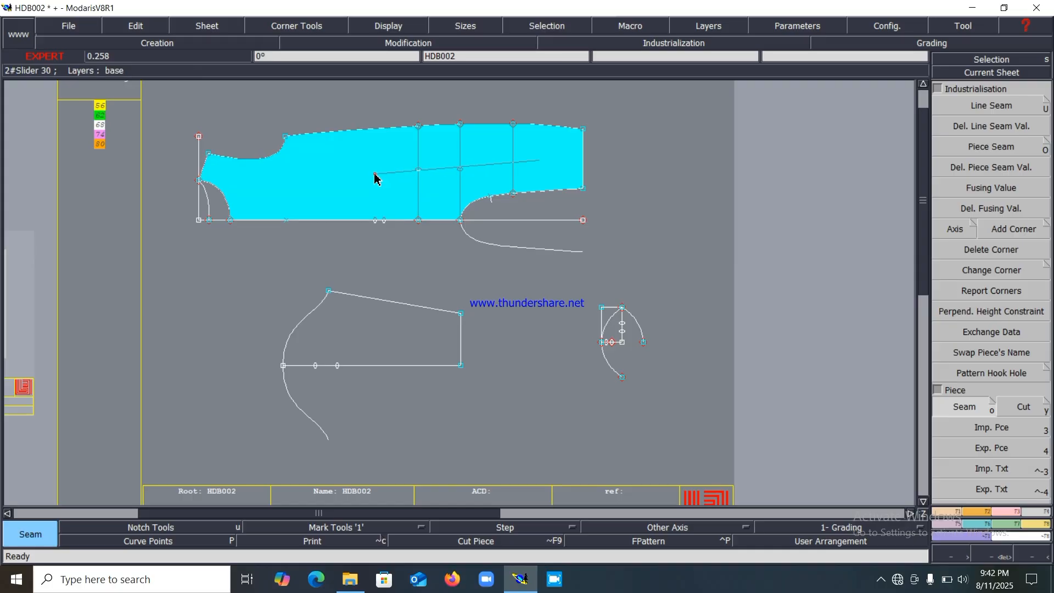
right_click(390, 176)
click(544, 150)
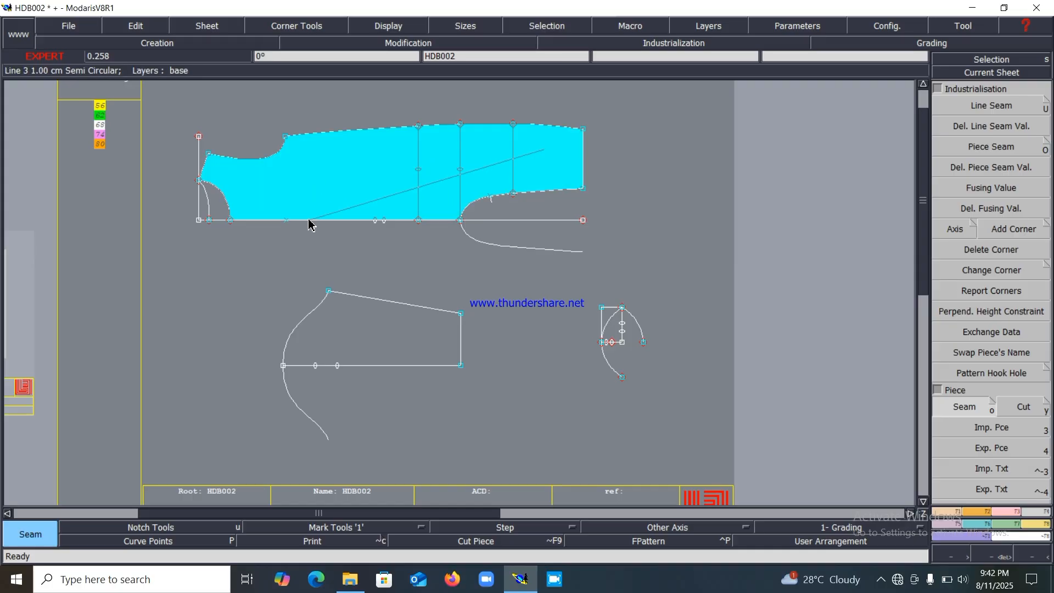
click(224, 204)
right_click(307, 187)
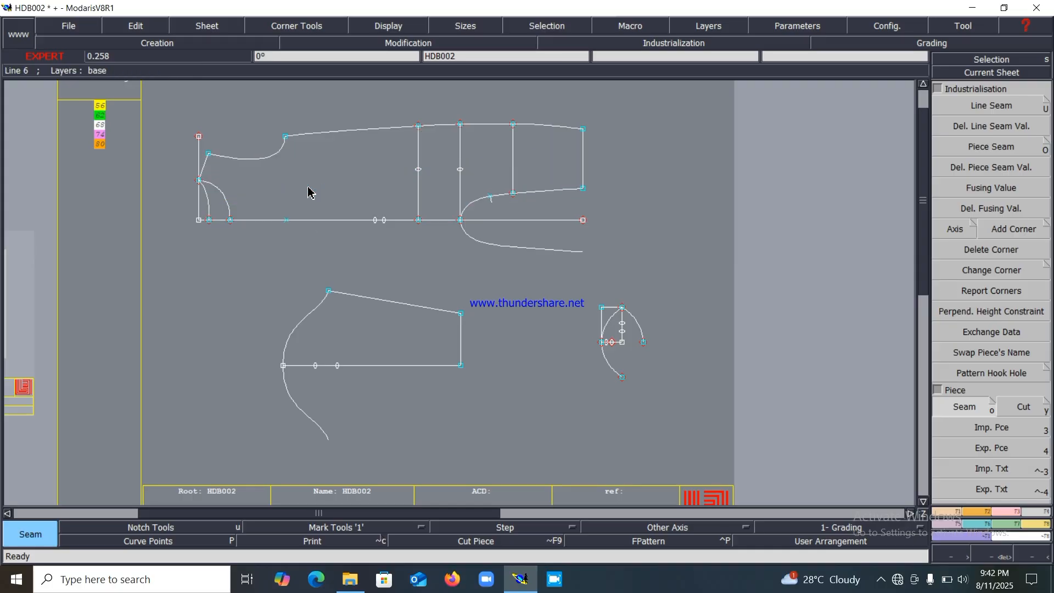
Step: Apply the Next Symmetry corner to the side-seam hem corner of the shallower-neckline body piece, HDB0024
key(Return)
click(612, 257)
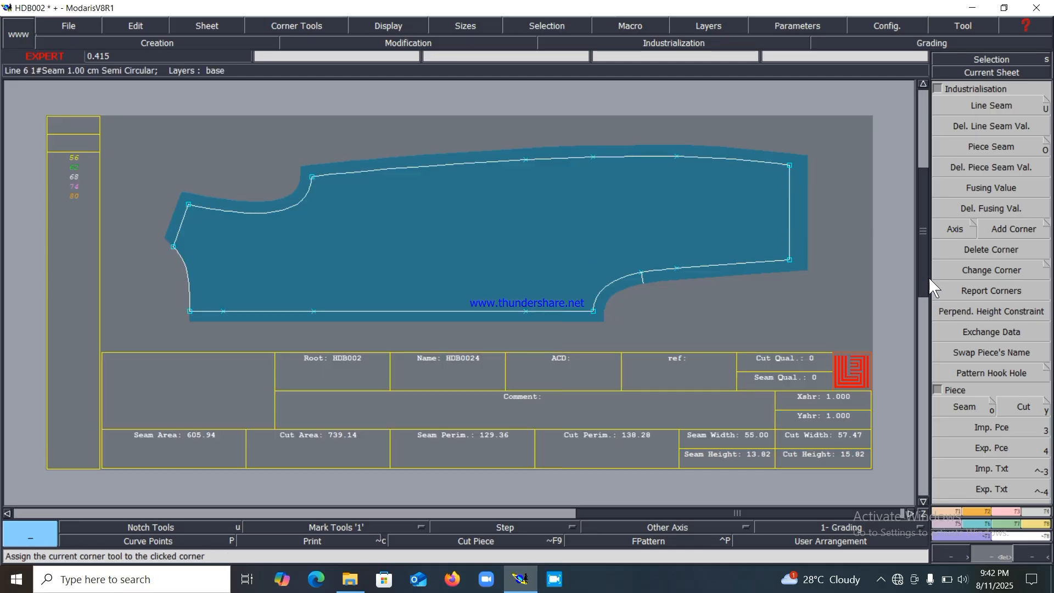
scroll(944, 280, down, 3)
click(992, 189)
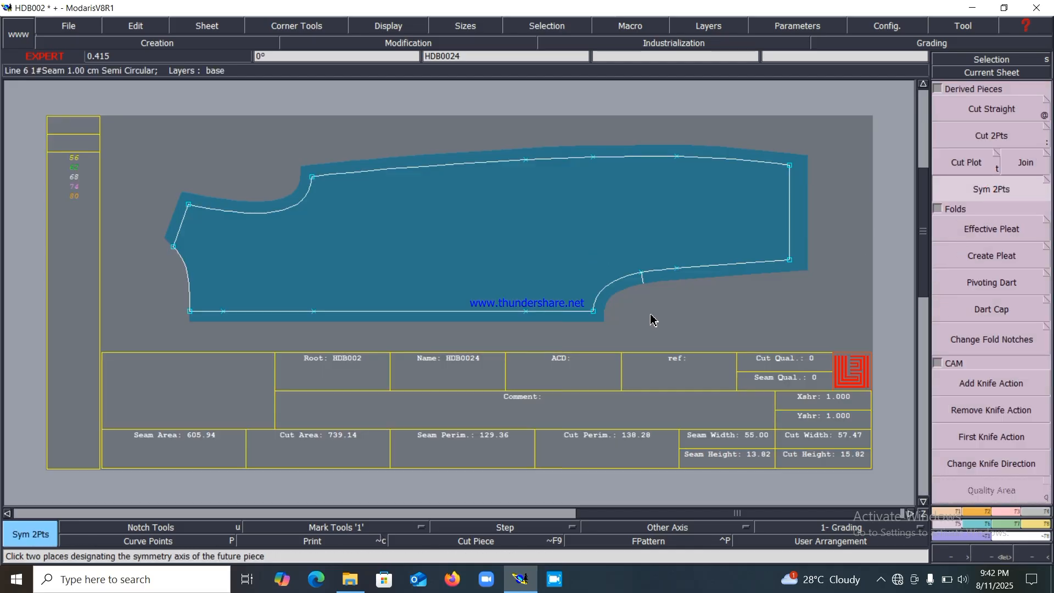
click(296, 23)
click(422, 121)
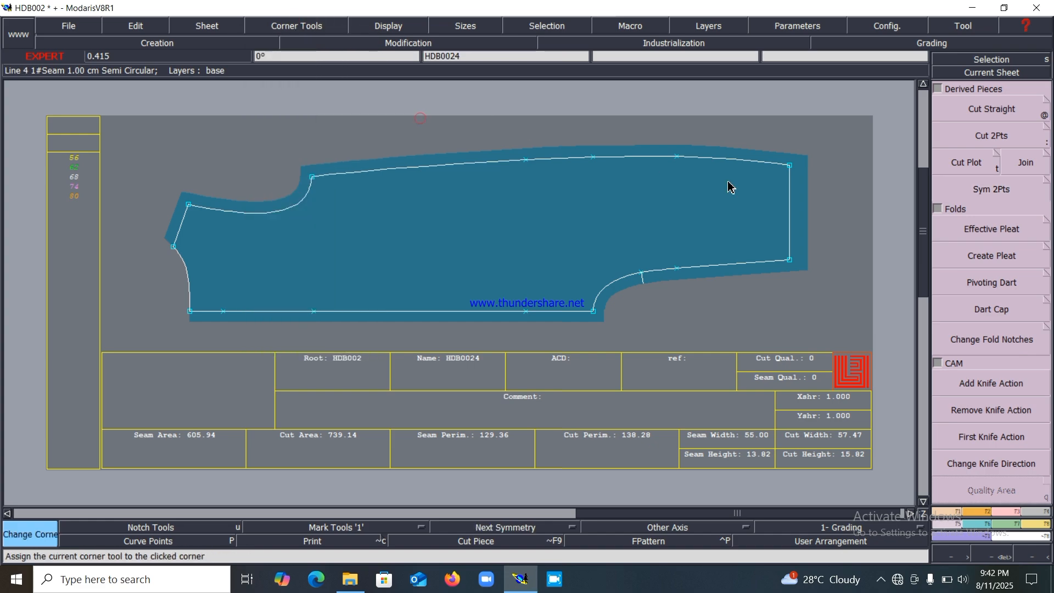
click(789, 165)
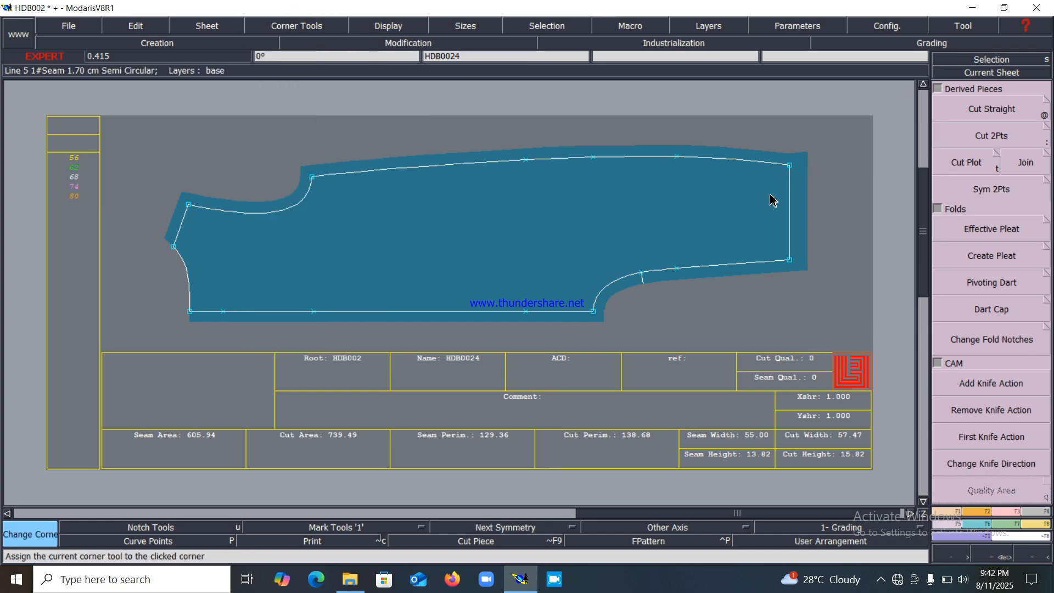
Step: Unfold body piece HDB0024 with Sym 2Pts along its centre line from the crotch point to the neckline
click(997, 193)
click(595, 306)
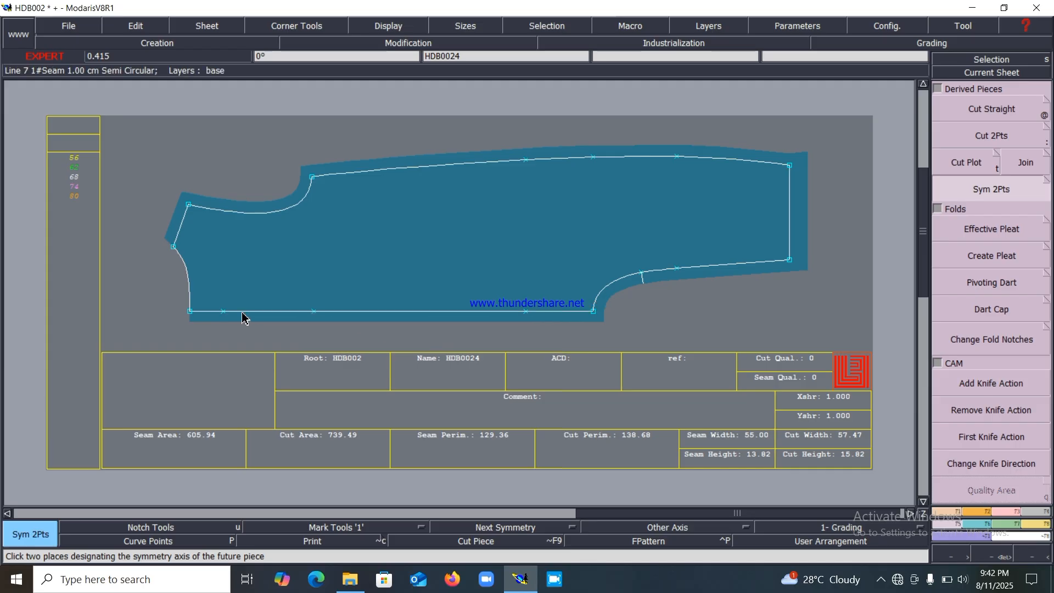
click(190, 310)
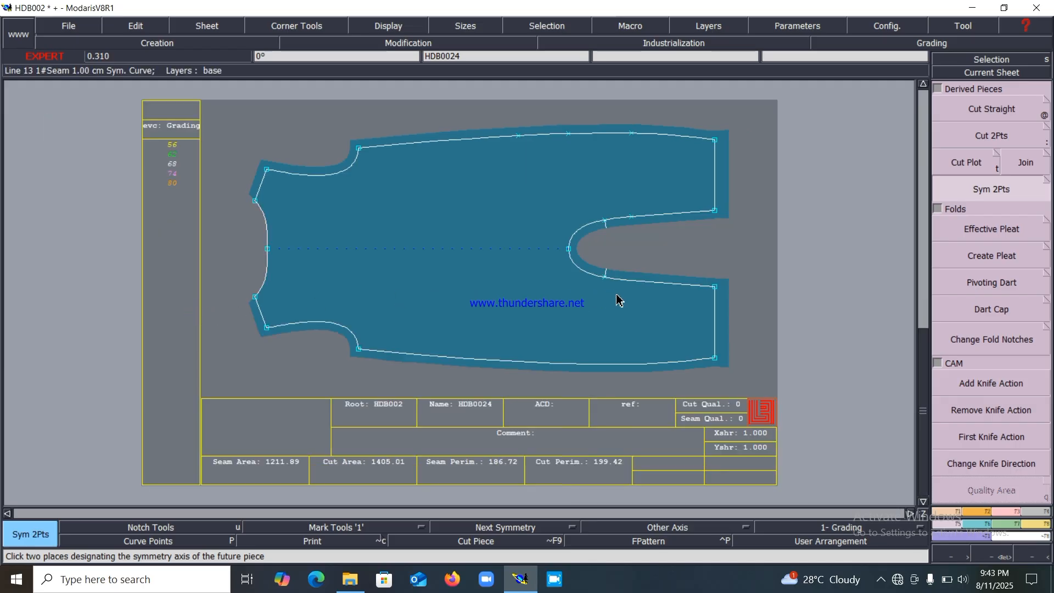
Step: Apply the Next Symmetry corner to the side-seam hem corner of the deeper-neckline body piece, HDB0023
key(Page_Down)
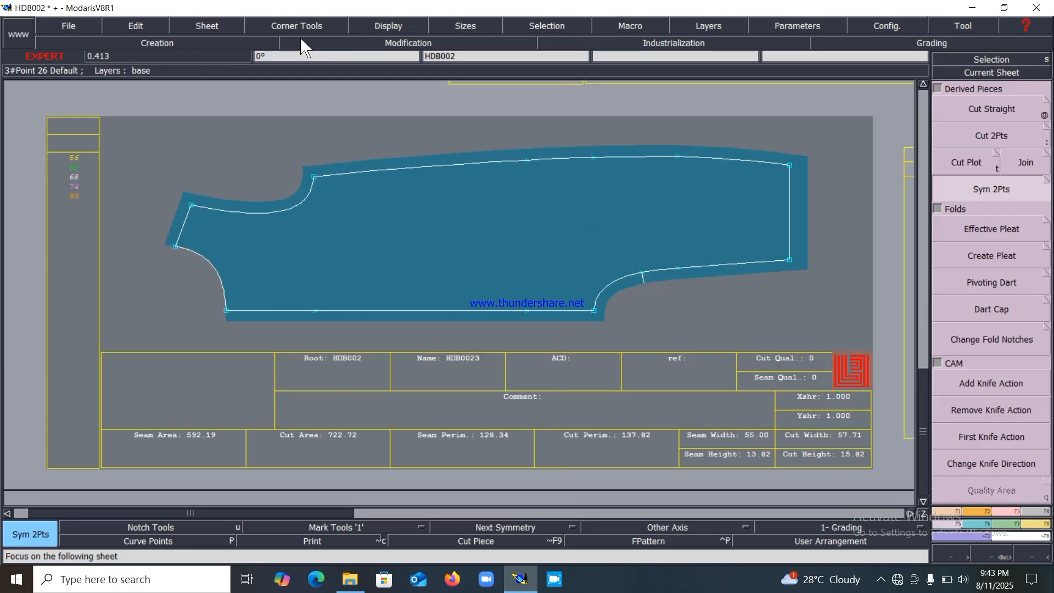
click(296, 26)
mouse_move(321, 88)
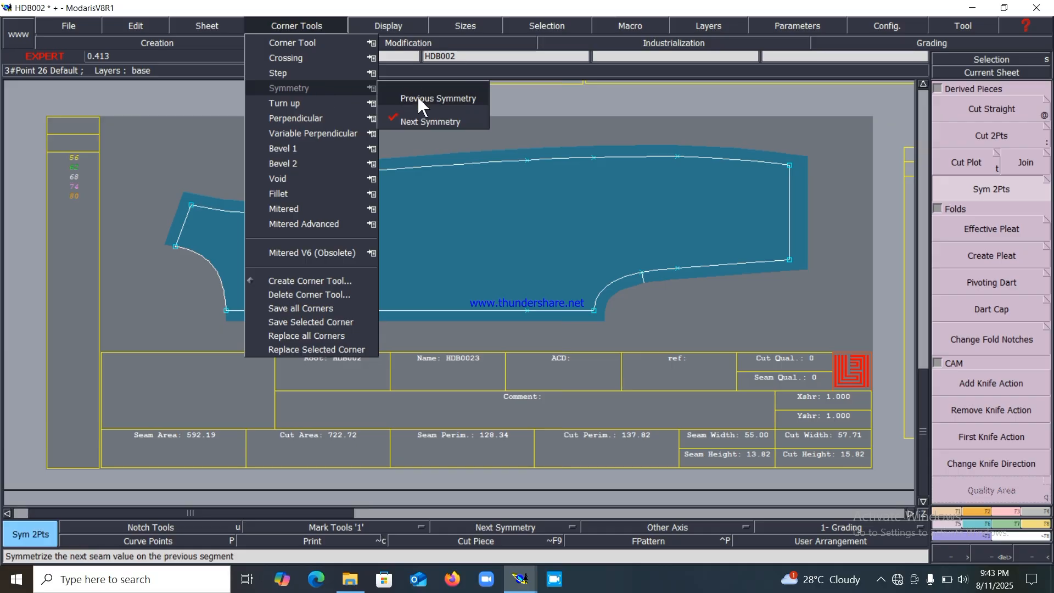
click(417, 120)
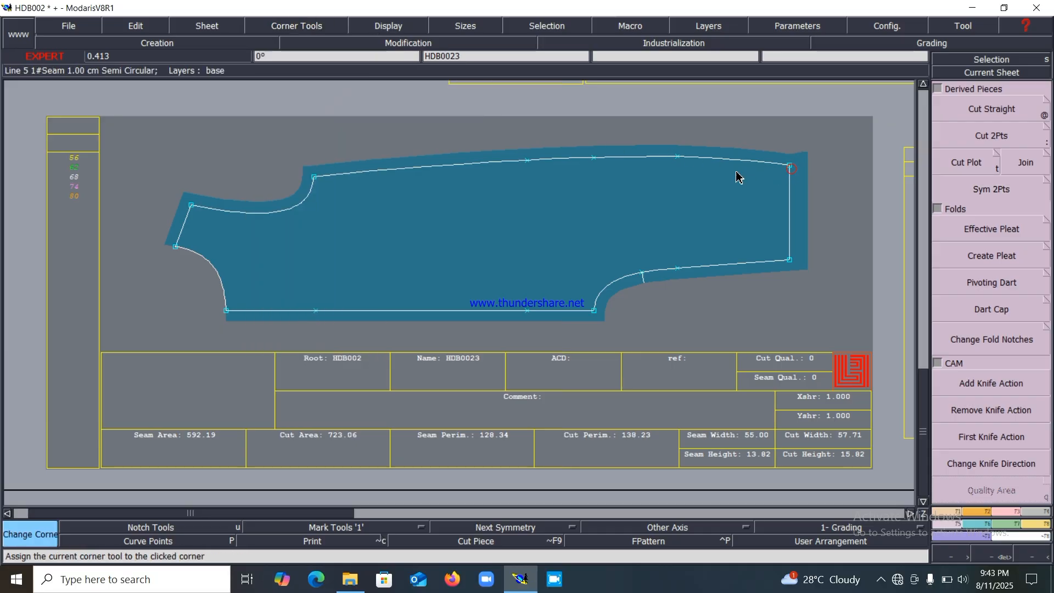
Step: Unfold body piece HDB0023 with Sym 2Pts along its centre line from the crotch point to the neckline
click(980, 193)
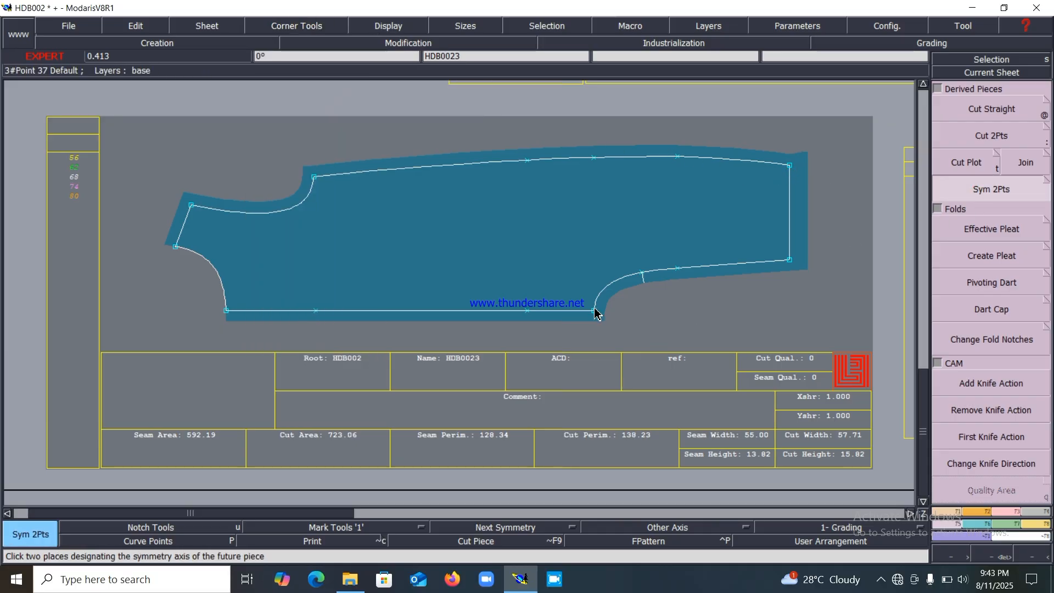
click(226, 310)
Step: Apply the Next Symmetry corner to the underarm-seam hem corner of sleeve piece HDB0022
key(Page_Down)
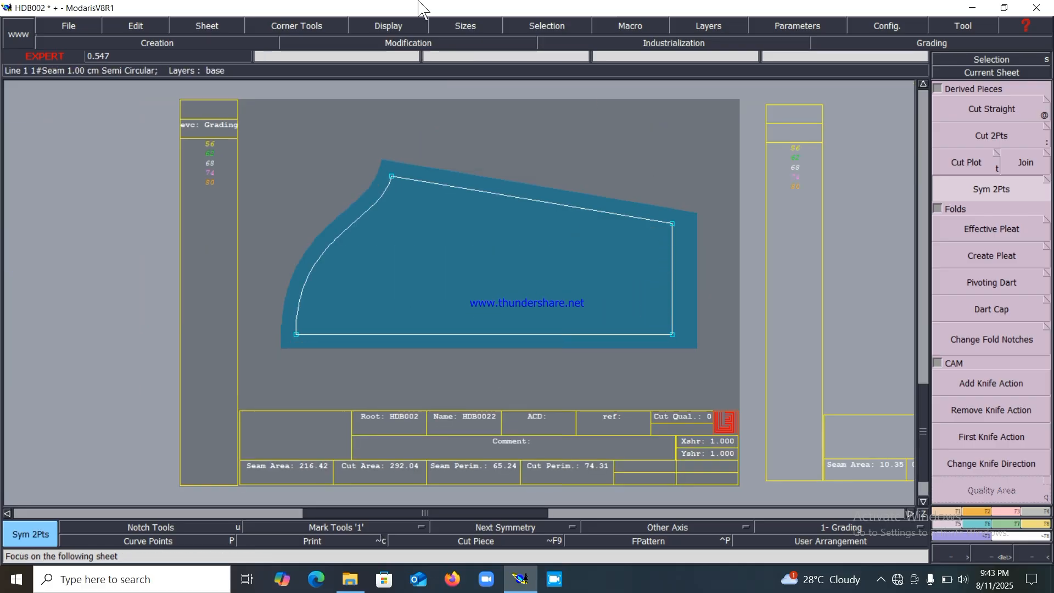
click(296, 26)
mouse_move(291, 87)
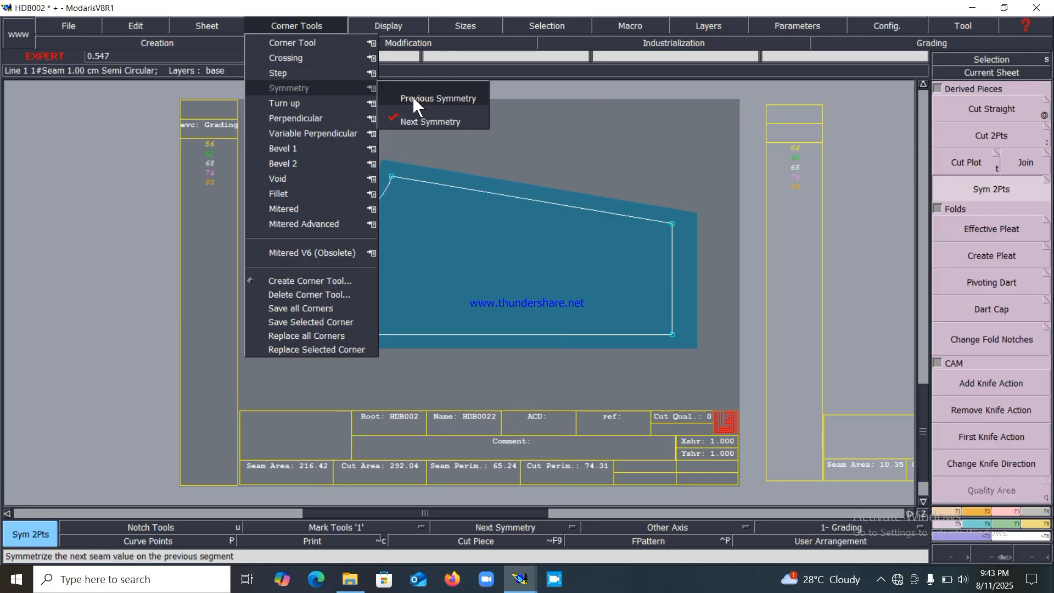
click(415, 113)
click(671, 224)
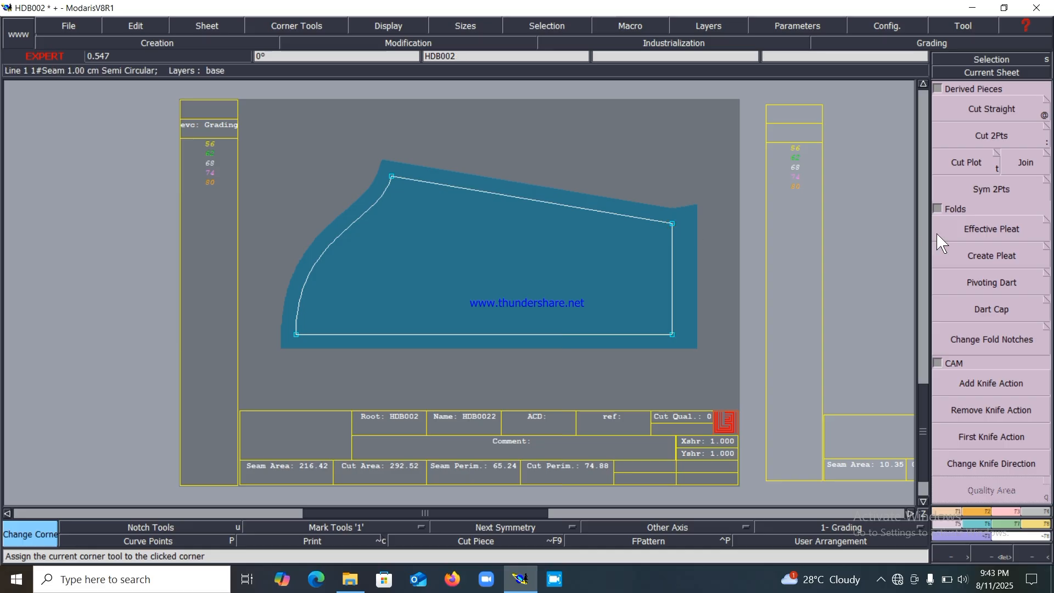
Step: Unfold sleeve piece HDB0022 with Sym 2Pts along its centre line from the hem to the sleeve cap
click(939, 194)
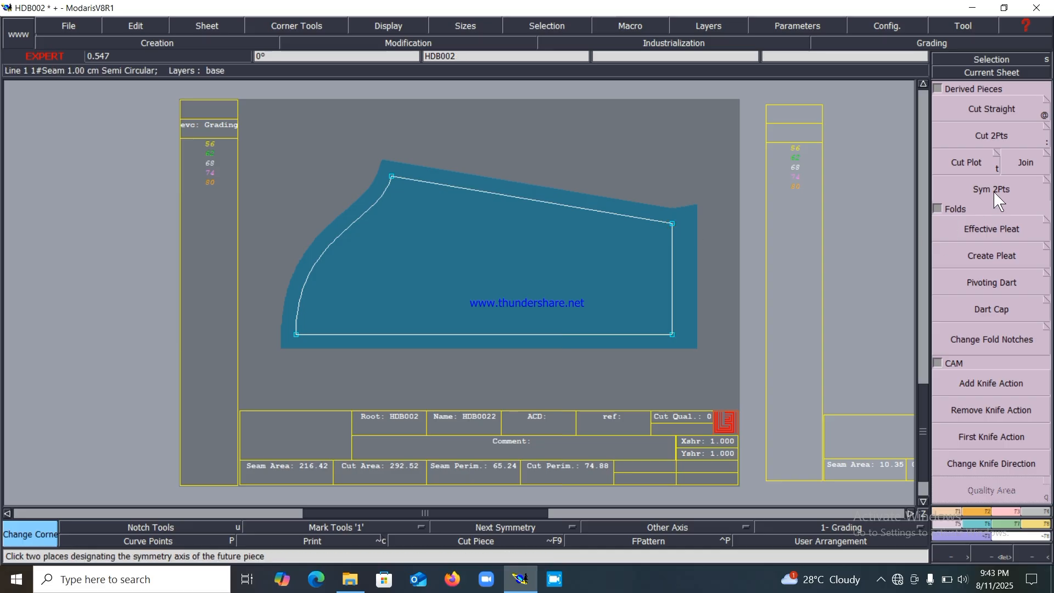
click(671, 335)
click(296, 335)
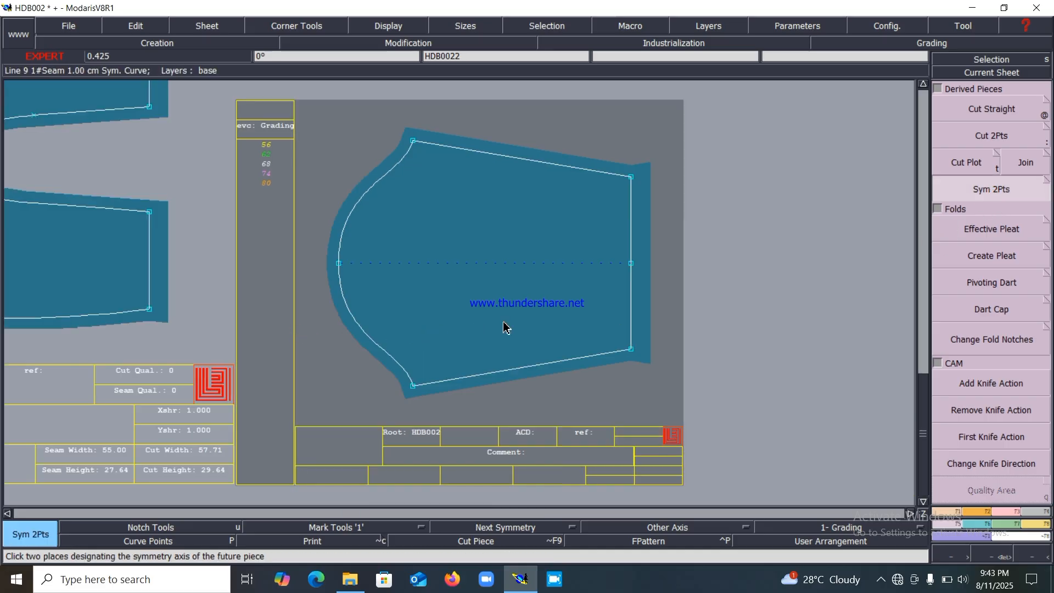
Step: Unfold the gusset piece with Sym 2Pts along its vertical straight edge and along its horizontal base line
key(Page_Down)
click(513, 302)
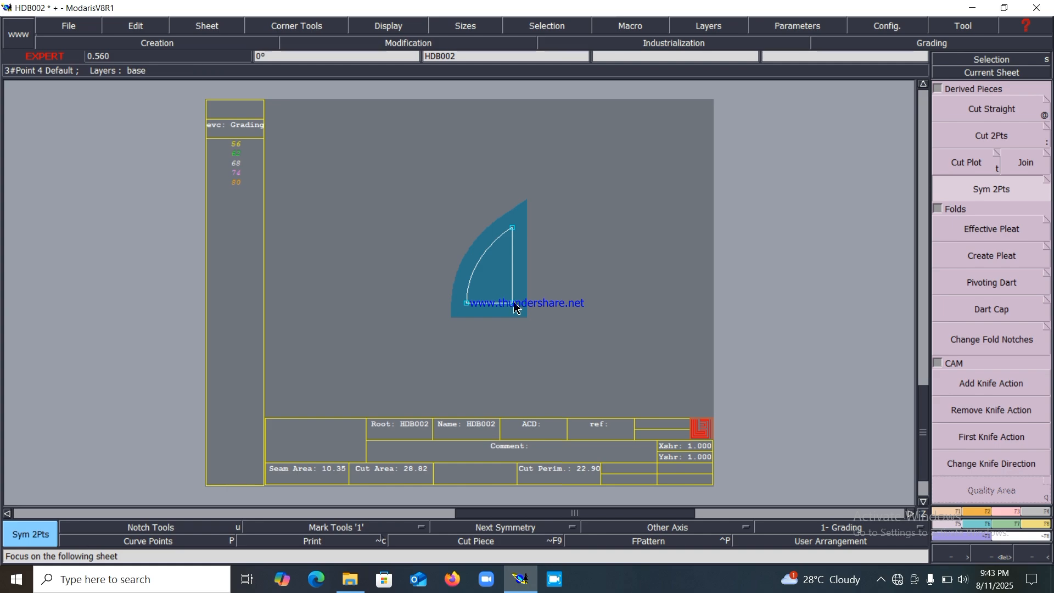
click(514, 227)
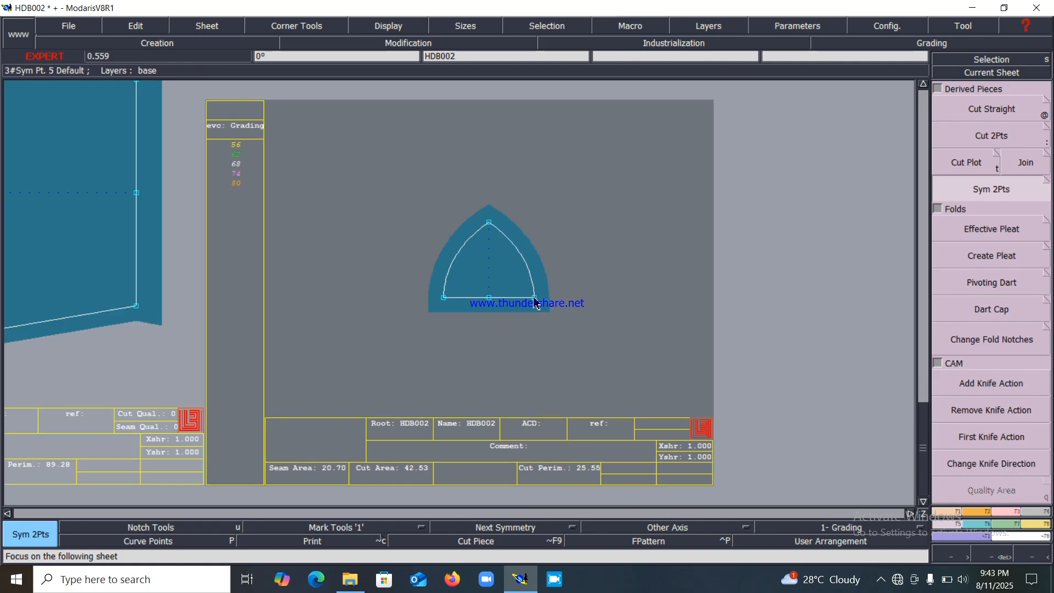
click(445, 299)
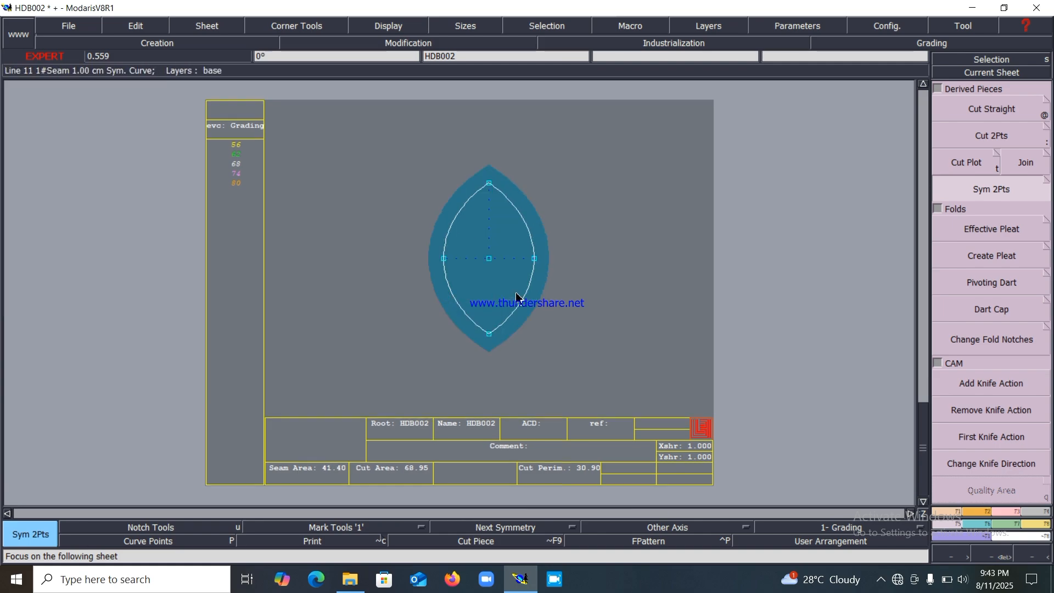
Step: Save the HDB002 model from the view of all sheets, continuing past the anomalies warning
key(Delete)
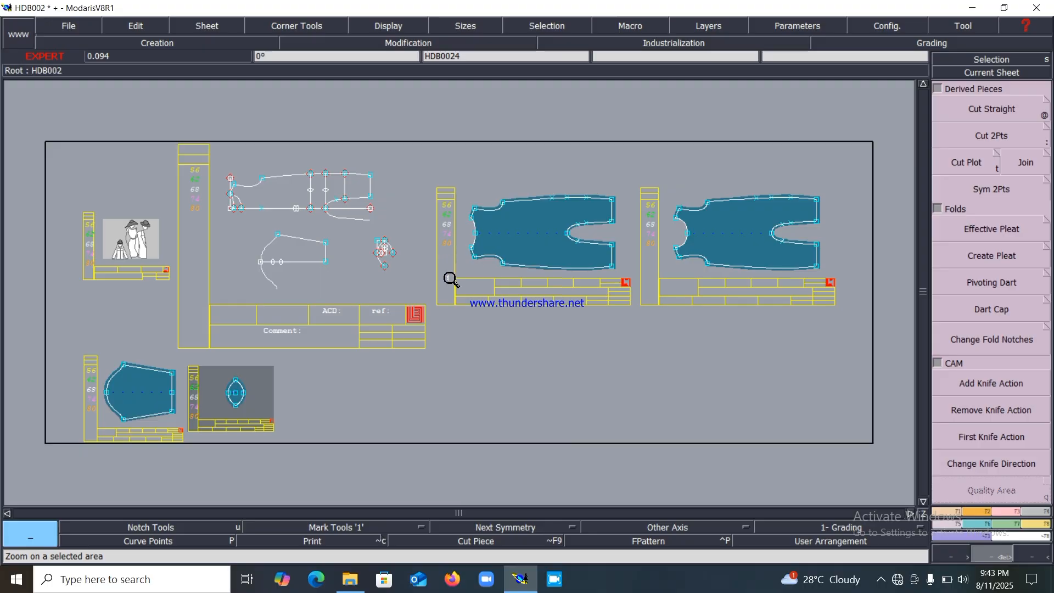
click(61, 25)
click(78, 78)
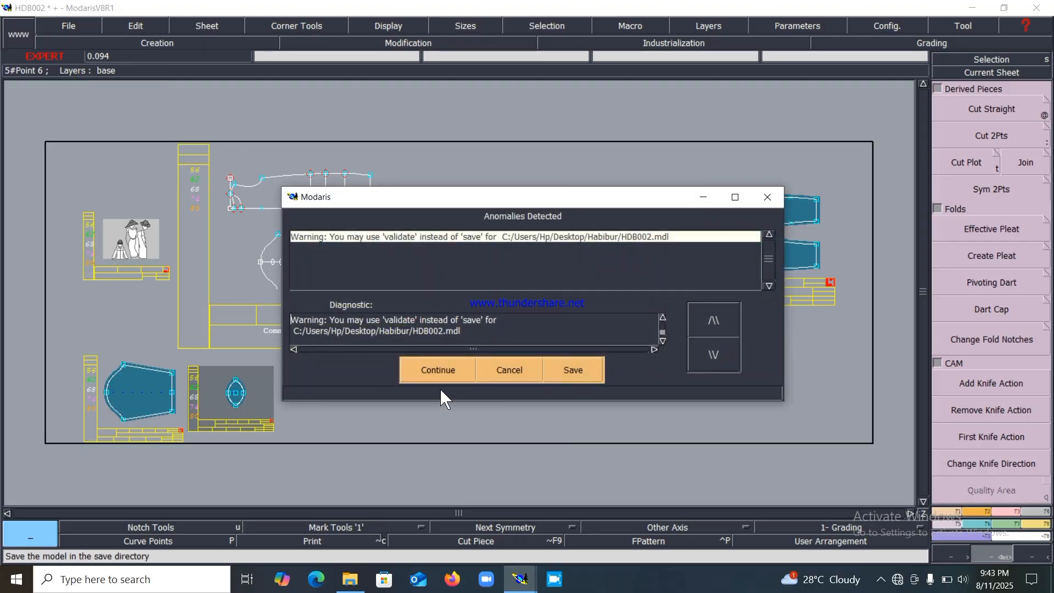
click(437, 371)
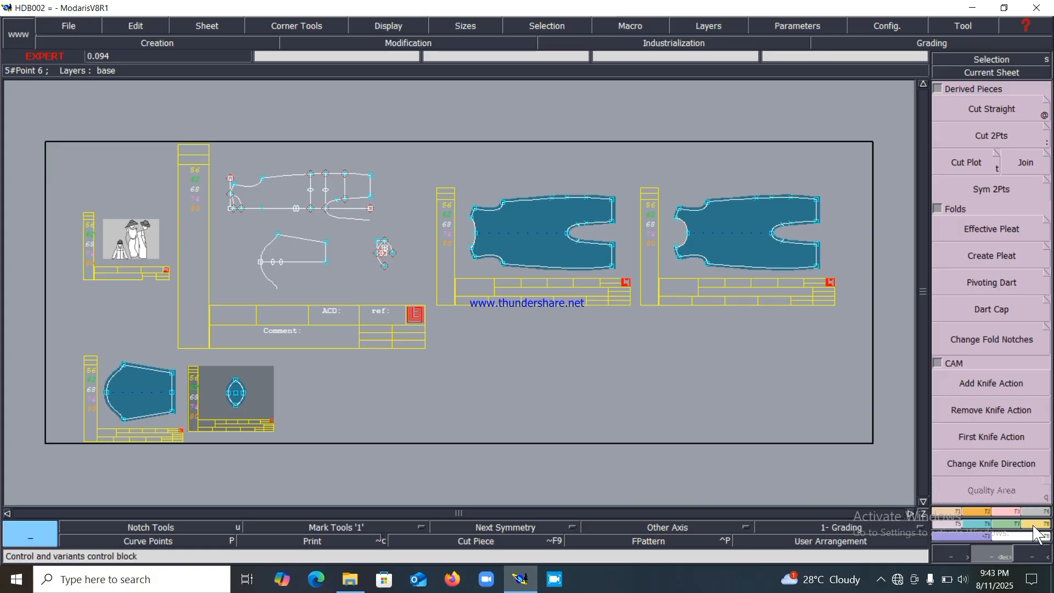
Step: Create a variant named HDB002 and minimize its window to return to the pattern sheets
scroll(1017, 461, down, 3)
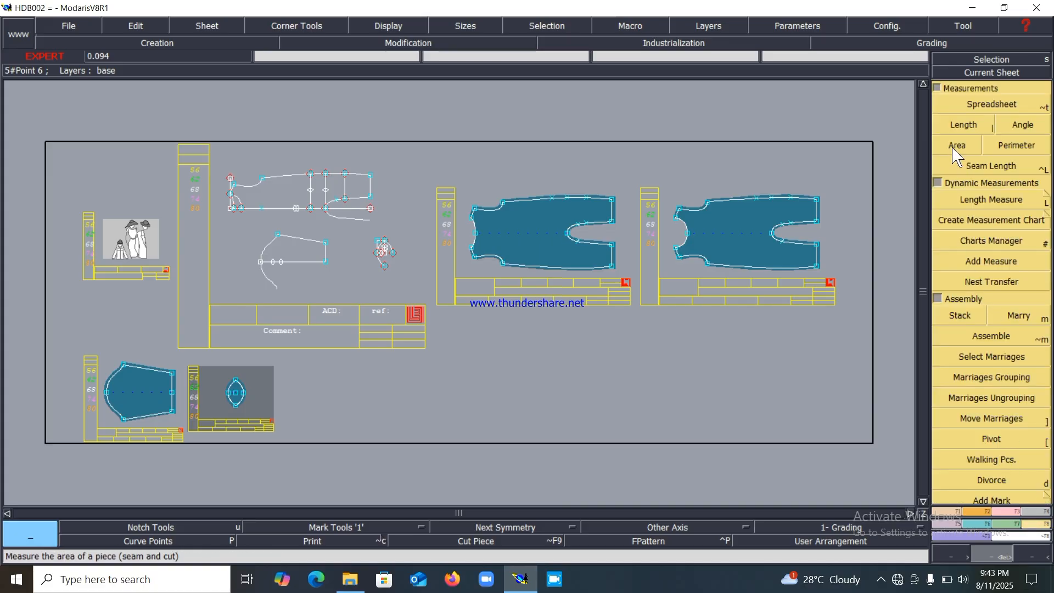
click(938, 184)
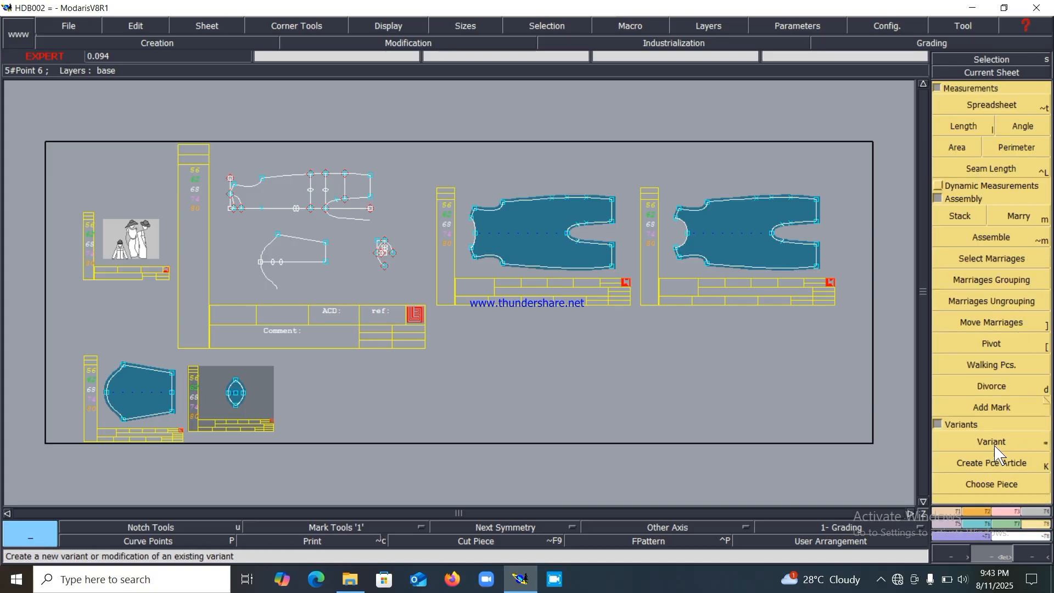
click(997, 443)
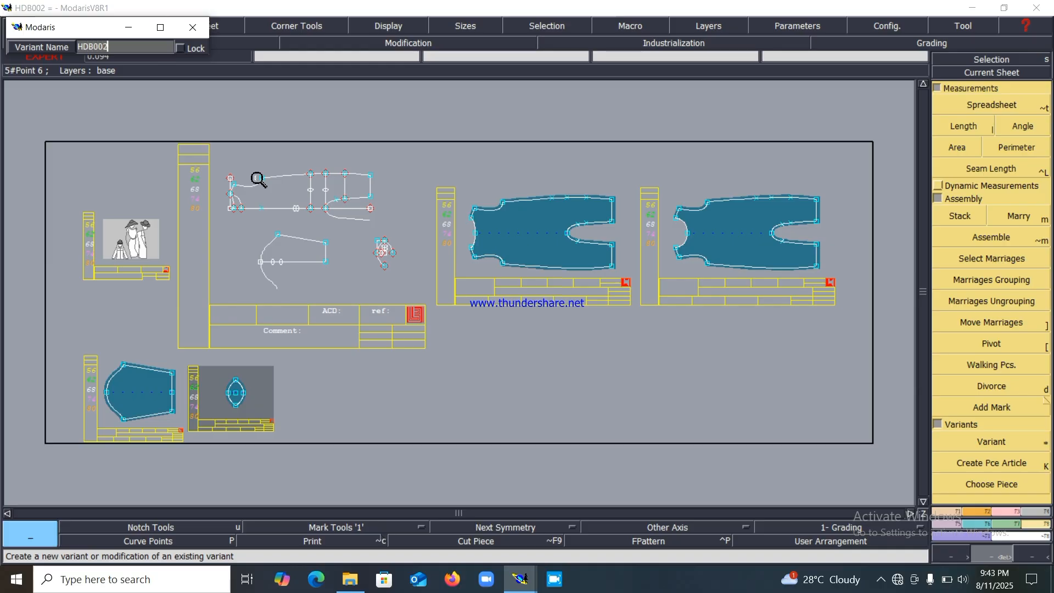
key(Return)
click(888, 11)
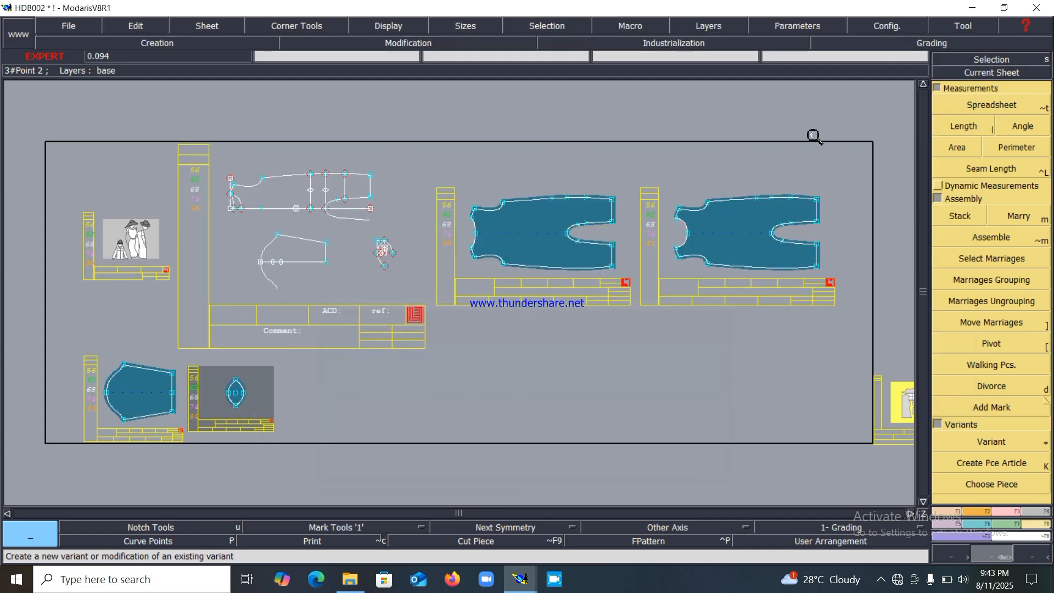
Step: Add both body pieces, the sleeve and the gusset to variant HDB002 with Create Pce Article
click(991, 464)
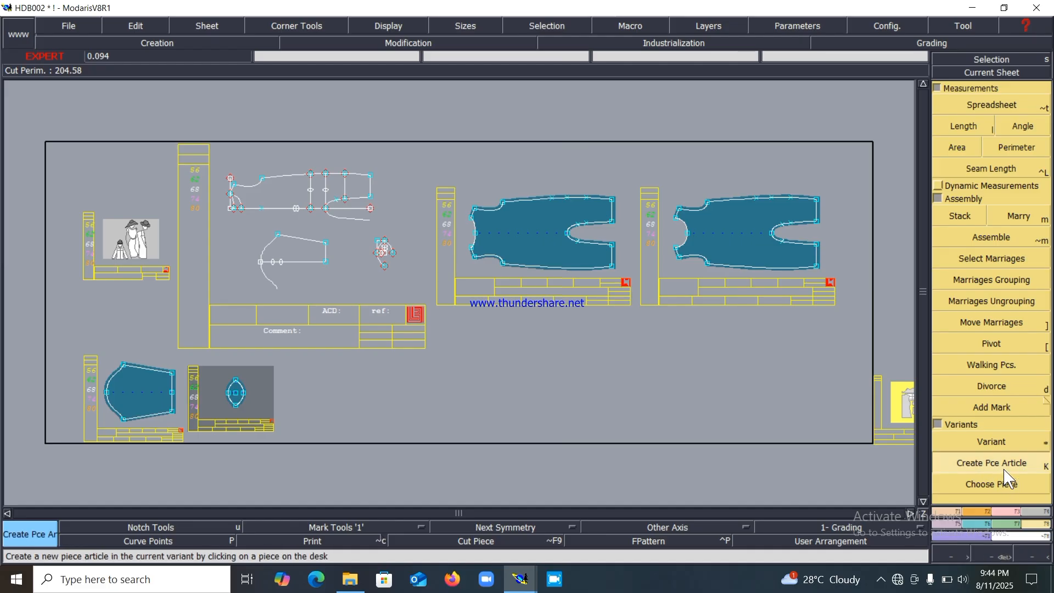
click(525, 235)
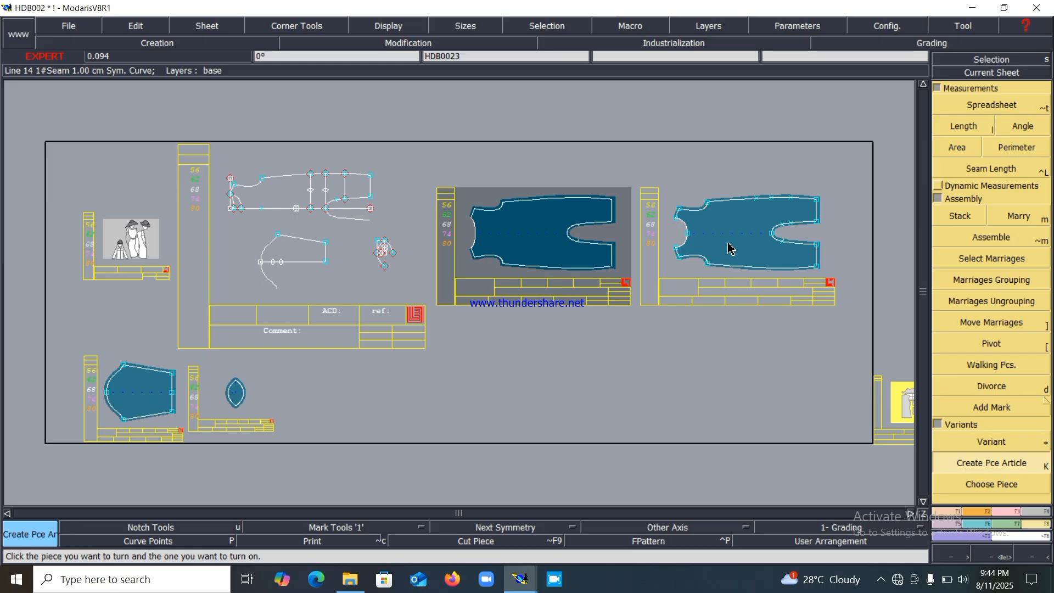
click(731, 240)
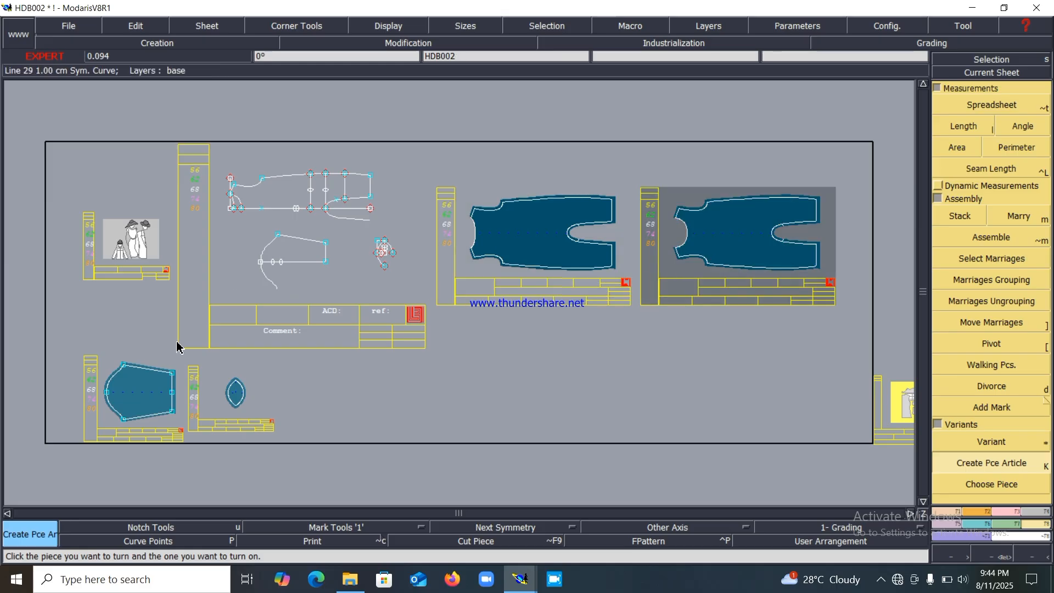
click(150, 393)
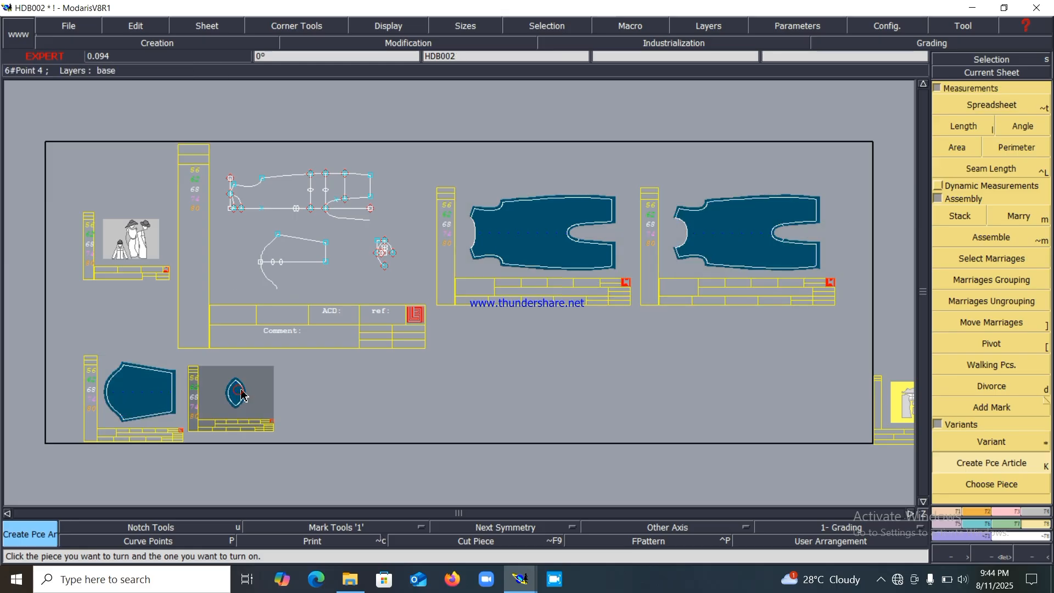
click(242, 397)
click(317, 400)
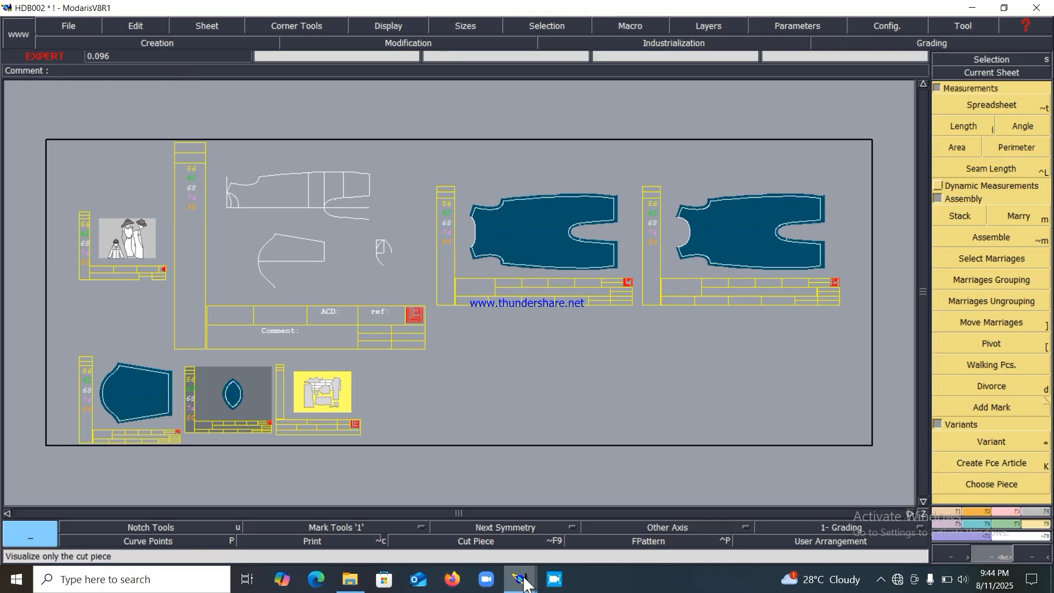
Step: Bring back the HDB002 variant window and toggle Visu. Selec. on and off to display all articles in the graphical zone
mouse_move(521, 579)
click(576, 523)
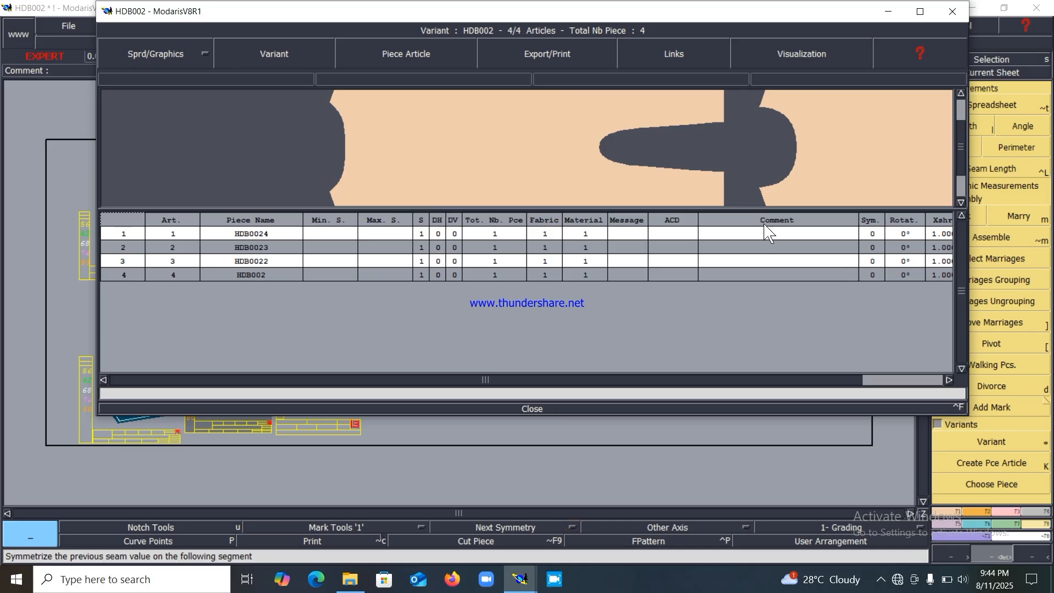
click(804, 55)
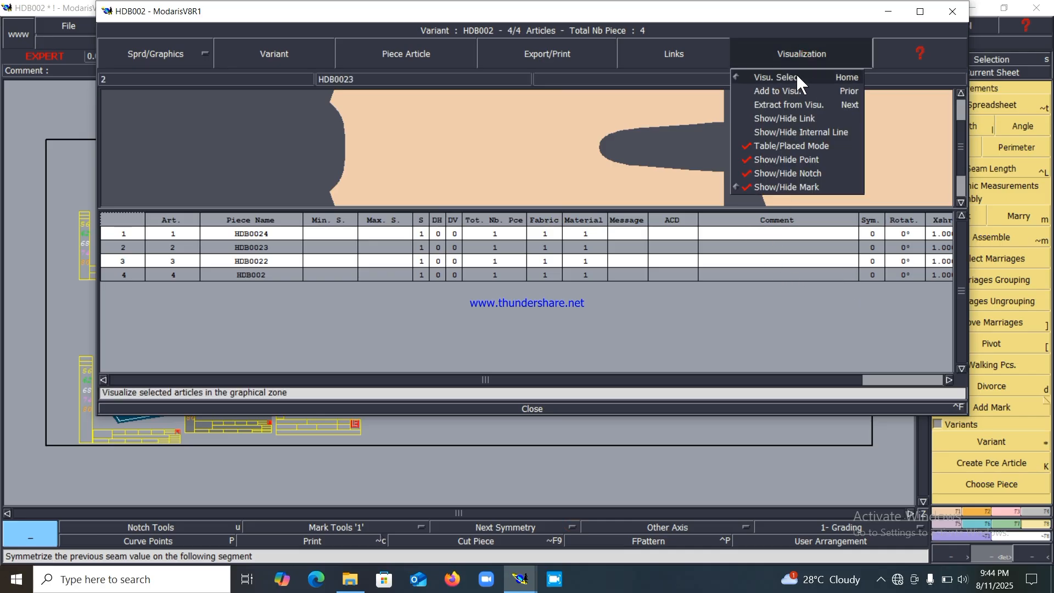
click(790, 80)
click(791, 57)
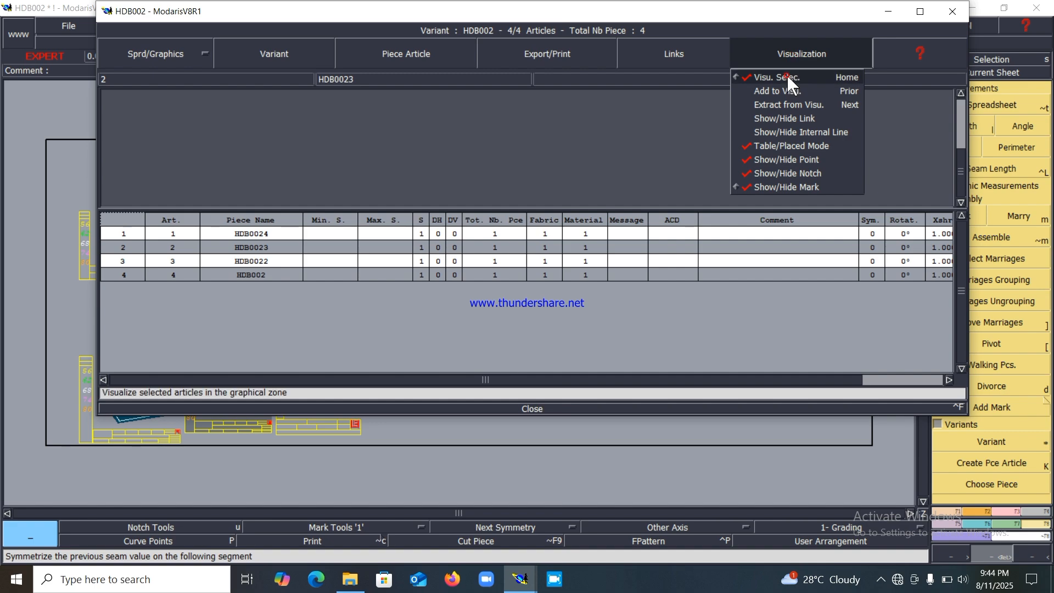
click(786, 77)
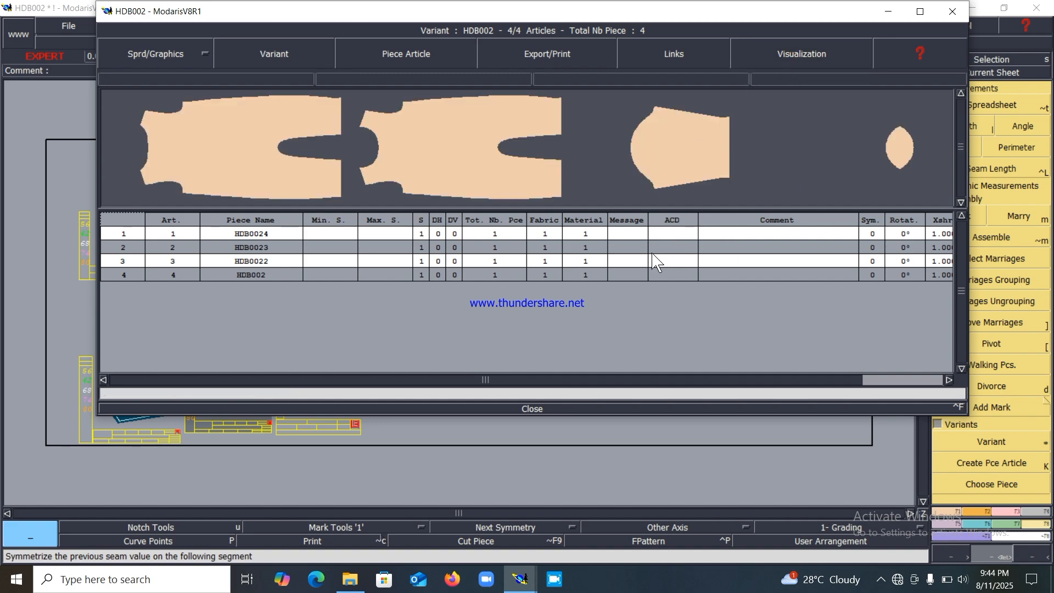
Step: Enter the comment BACK 1X1 for article HDB0024 and FRONT 1X1 for article HDB0023
click(771, 234)
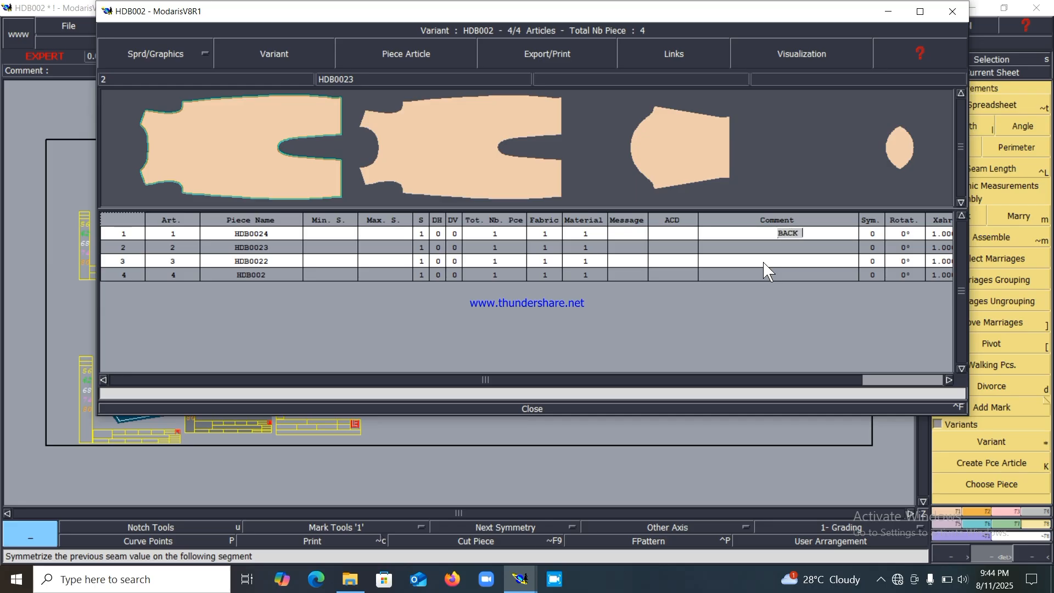
text(1X1)
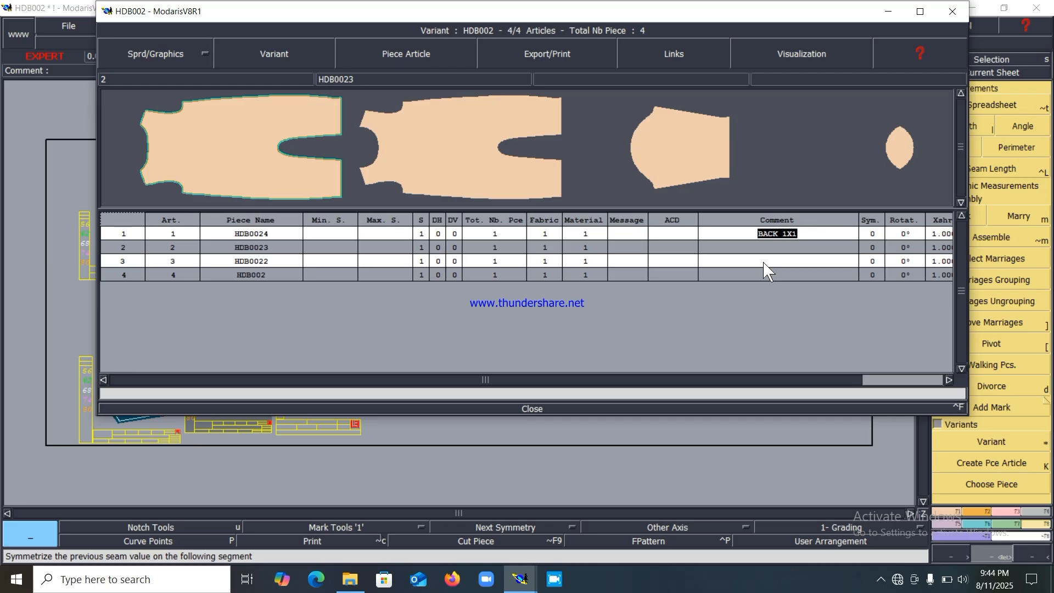
key(Return)
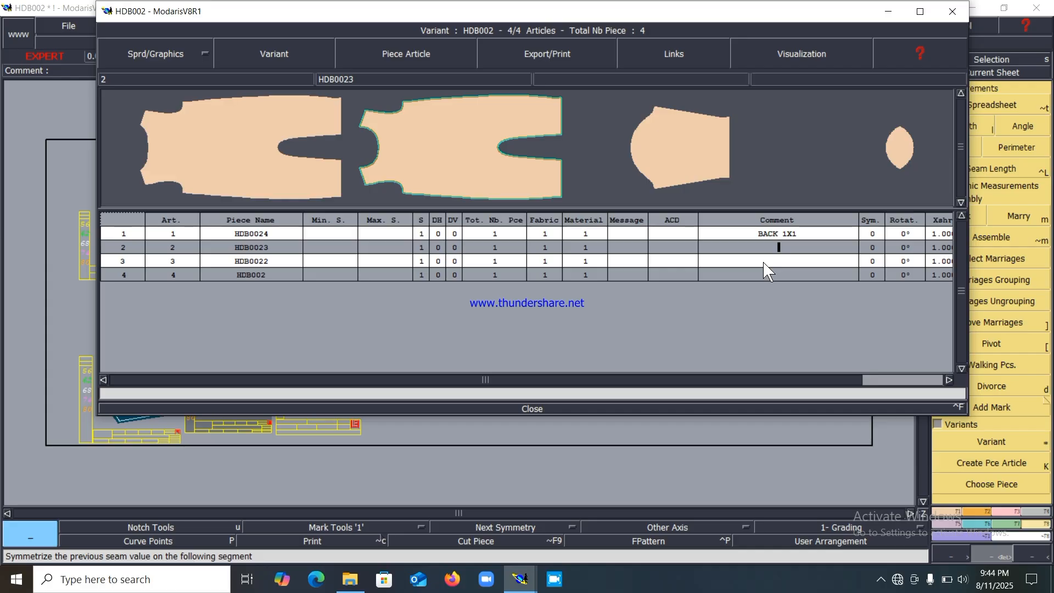
text(FRONT)
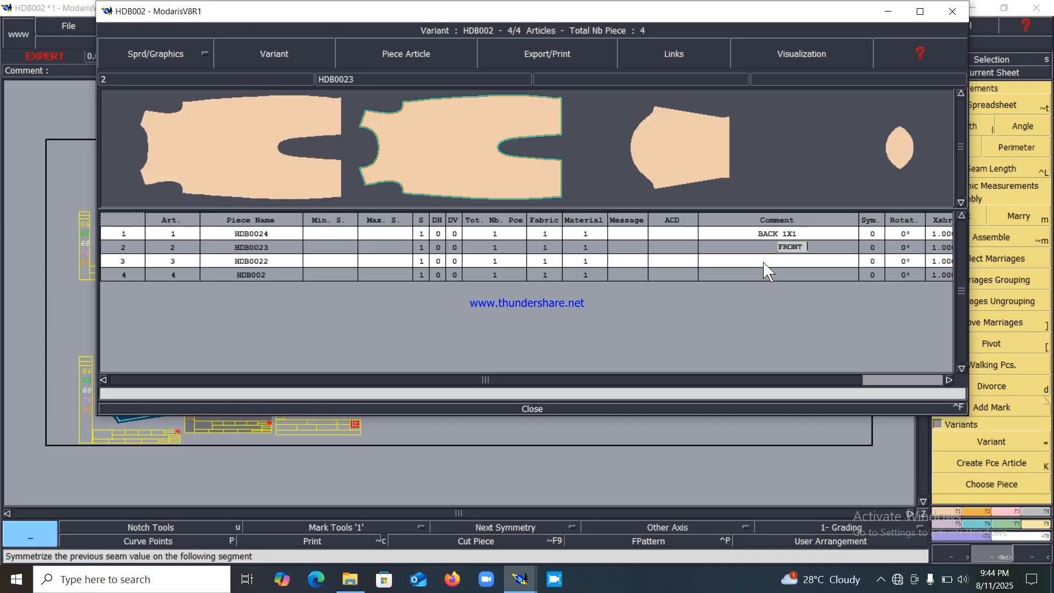
text( 1X1)
key(Return)
Step: Enter the comment SLEEVE 1X2 for article HDB0022 and GUSSET 1X1 for article HDB002, and close the variant window
click(764, 263)
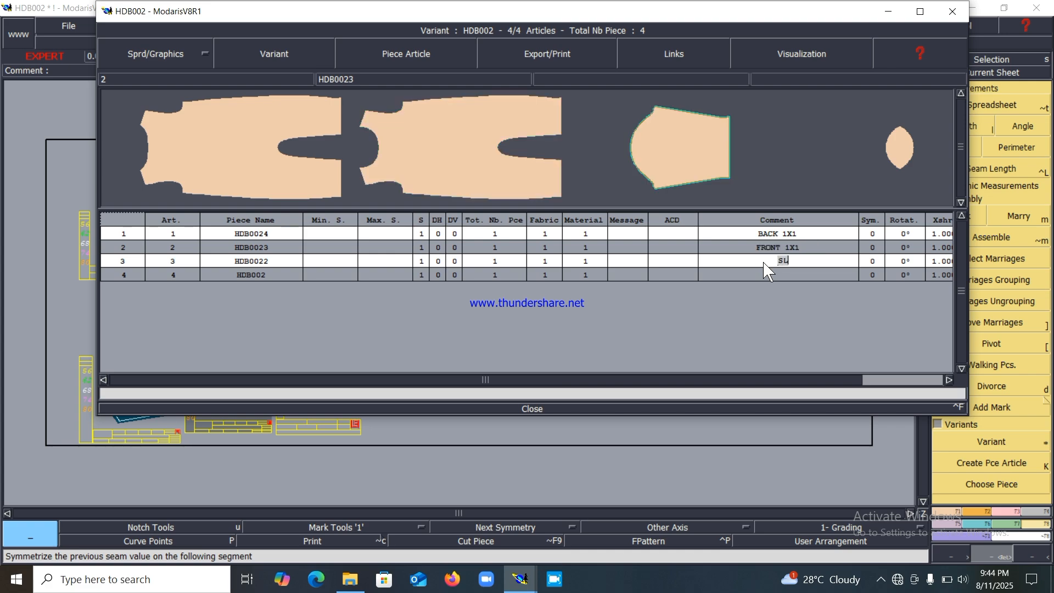
text(SLEEVE 1X2)
key(Return)
text(GUSSET V1X1)
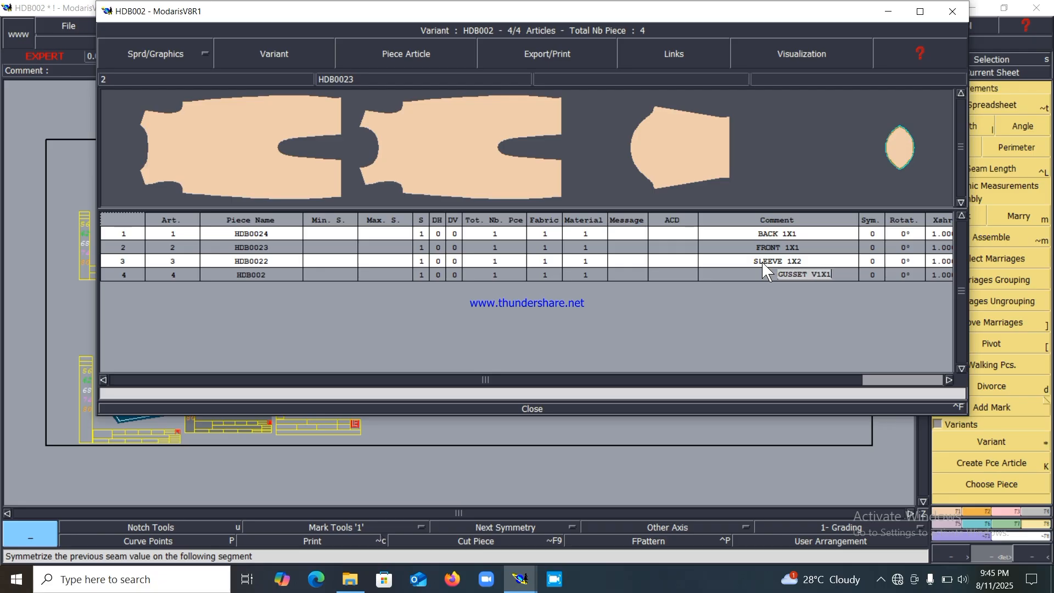
key(BackSpace)
key(BackSpace)
key(Return)
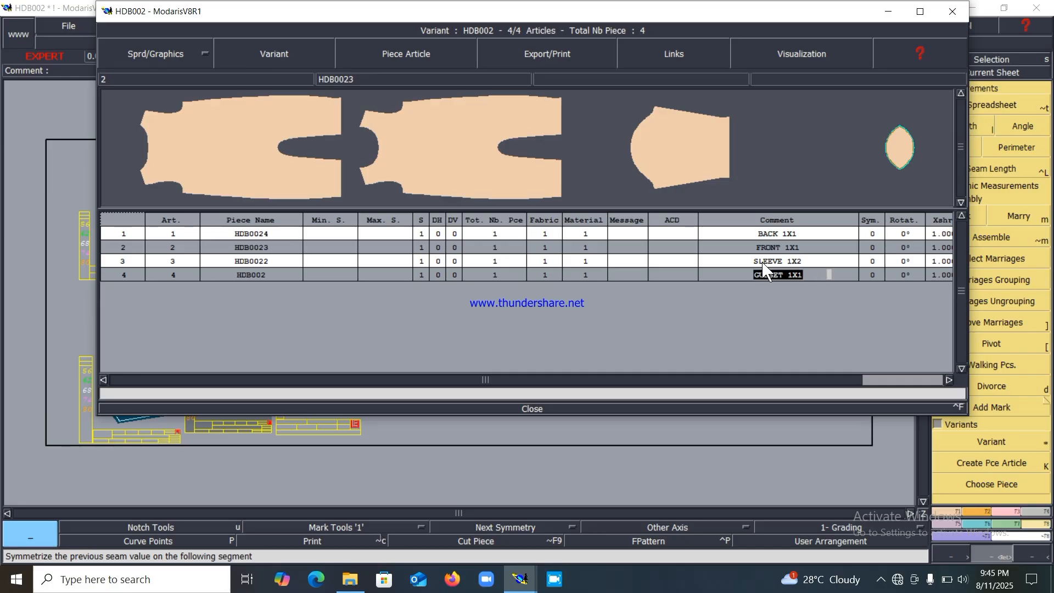
click(544, 410)
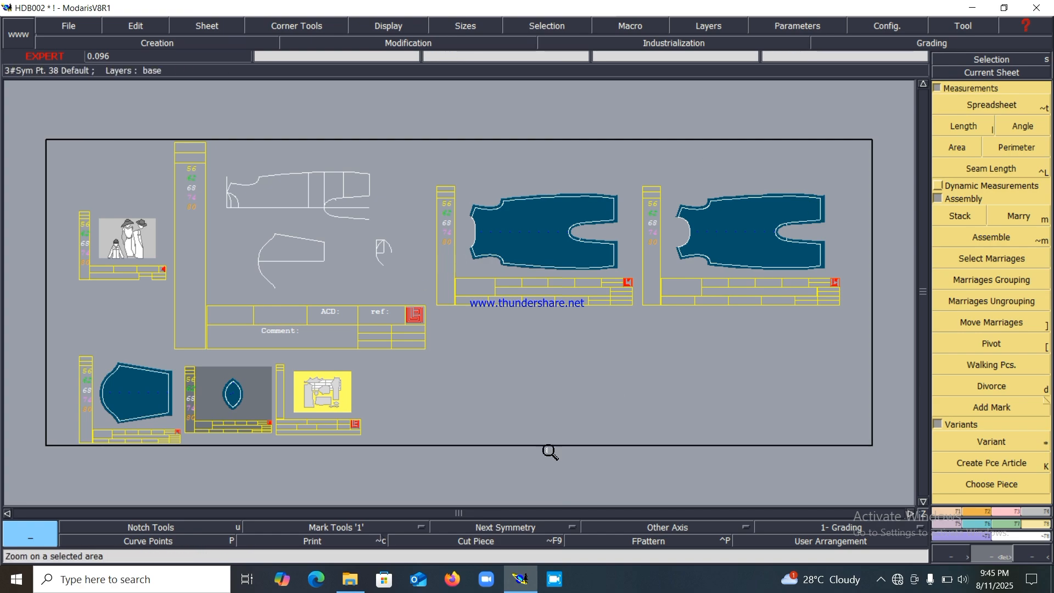
Step: Add horizontal grain line axes of type 'DF' inside the back, front and sleeve pieces
click(645, 526)
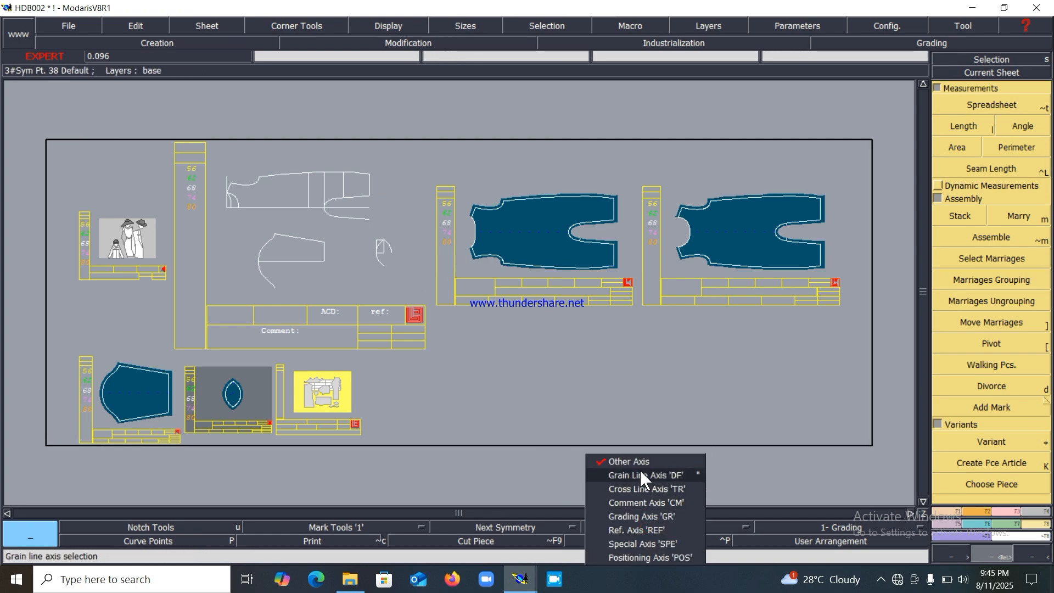
click(645, 474)
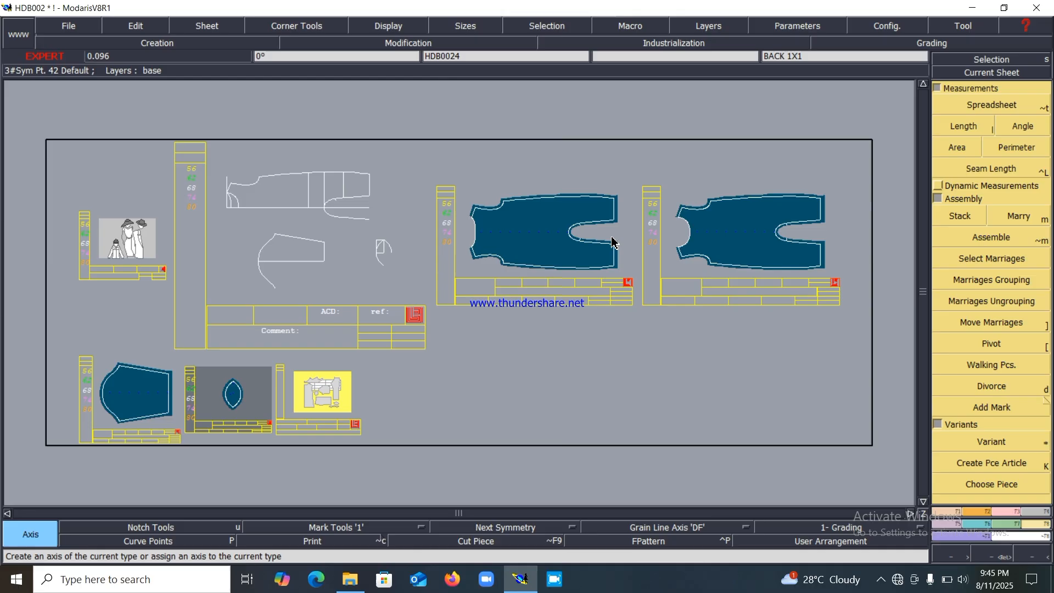
click(492, 227)
click(559, 227)
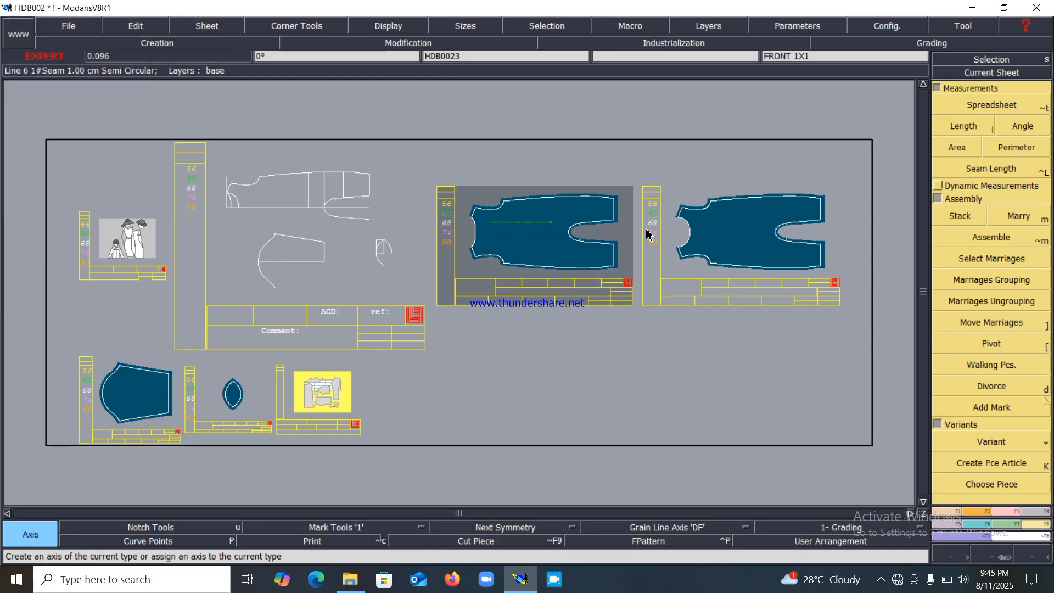
click(706, 225)
click(759, 227)
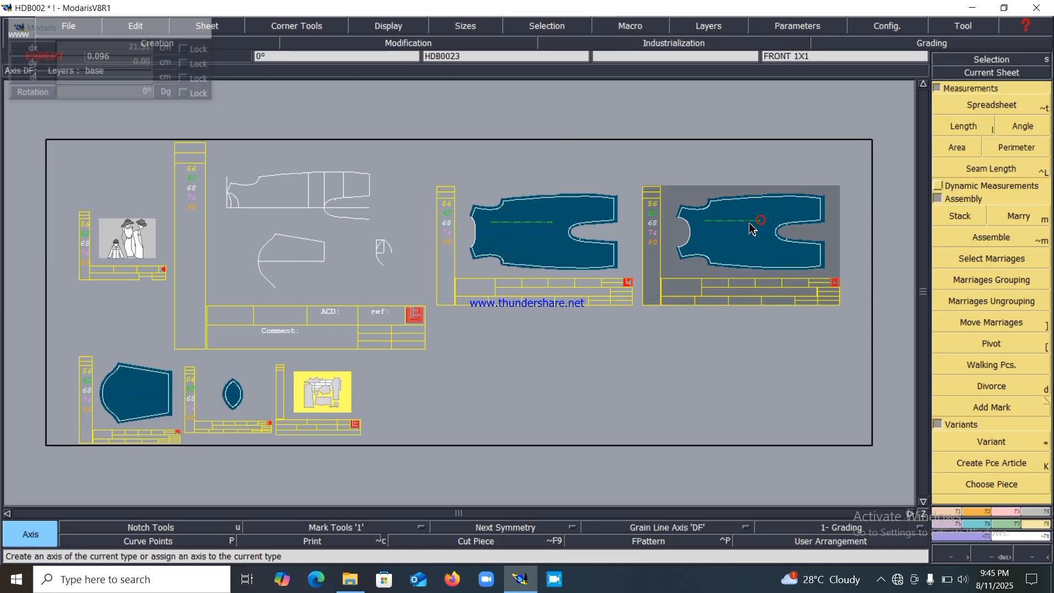
click(114, 384)
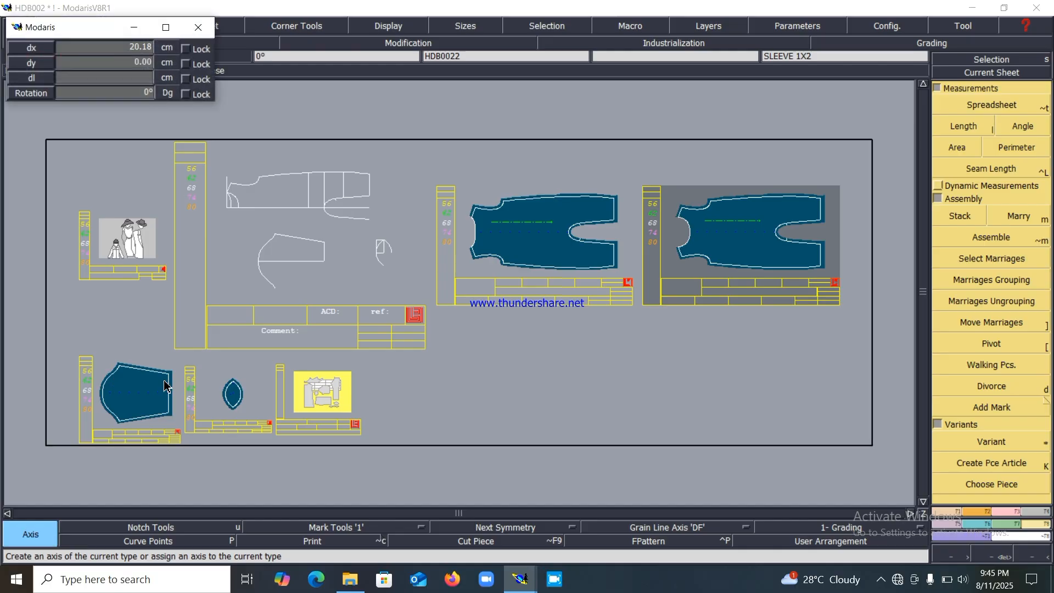
click(158, 386)
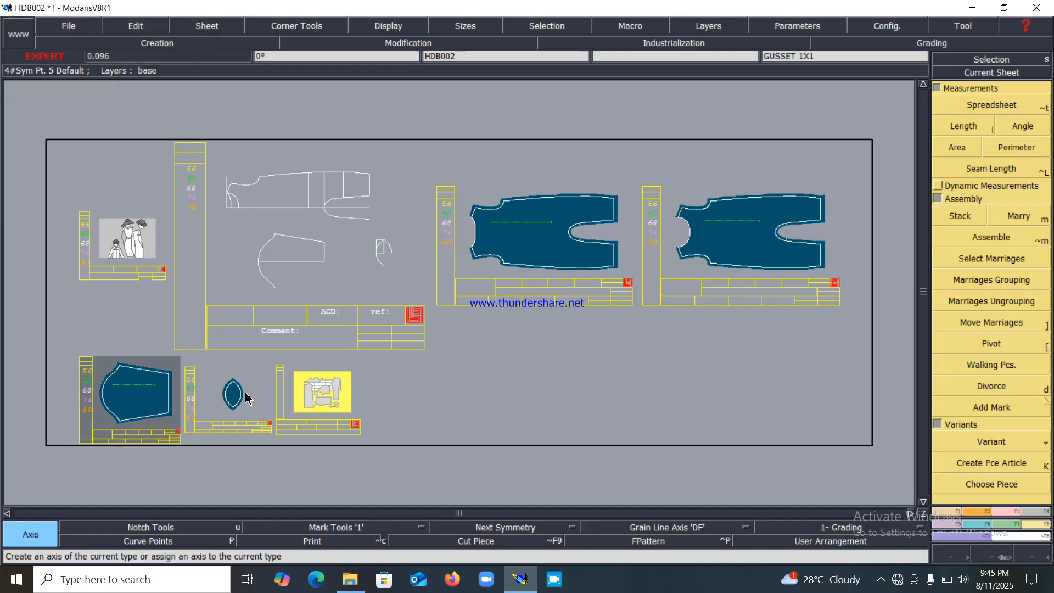
Step: Add a horizontal 'DF' grain line axis across the gusset, just above its centre point
key(Return)
drag(186, 380, 267, 424)
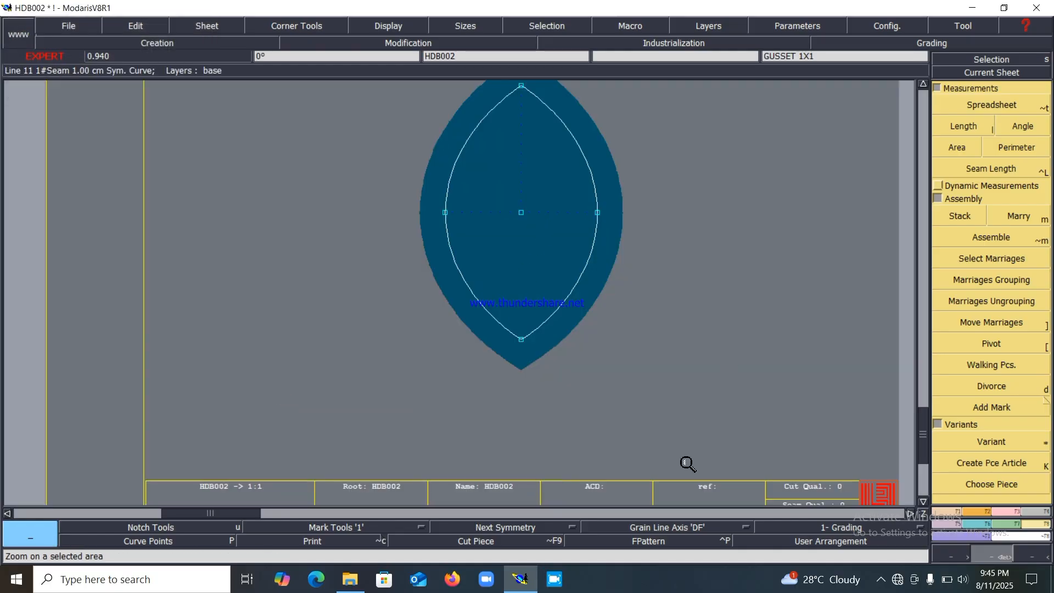
click(635, 527)
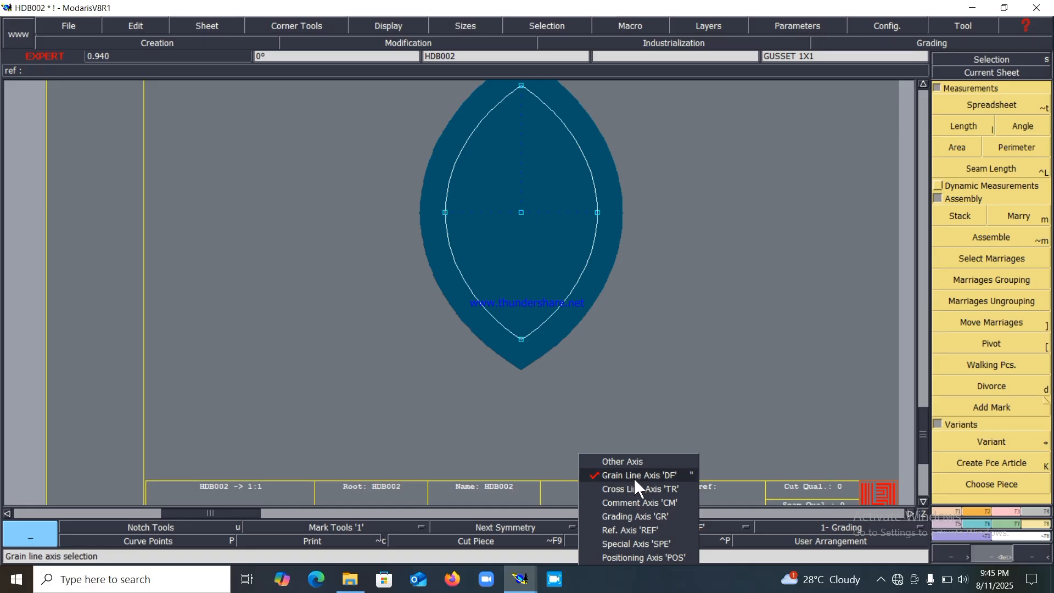
click(635, 476)
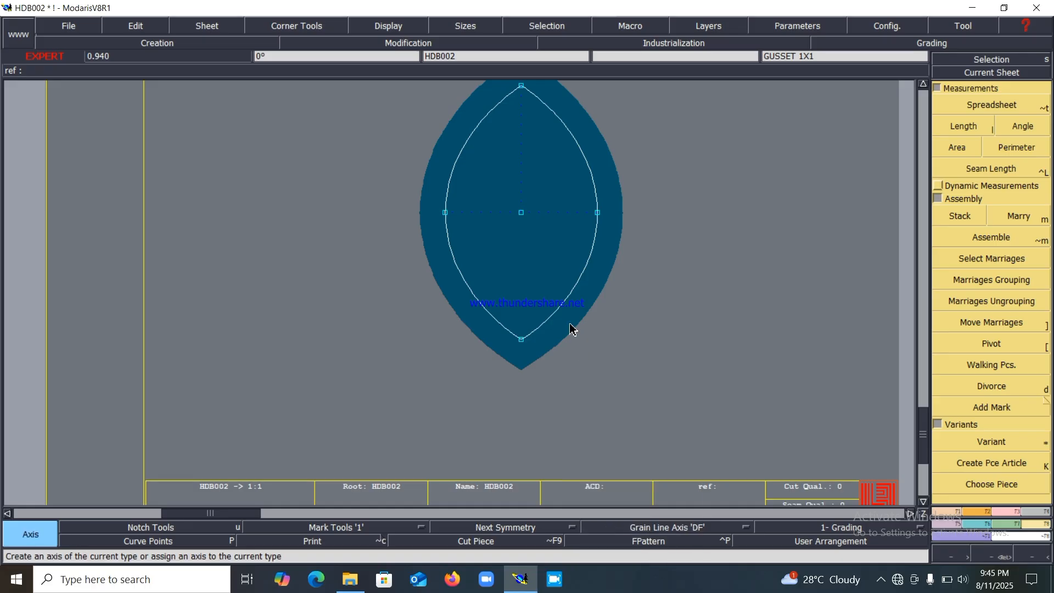
click(471, 181)
click(571, 188)
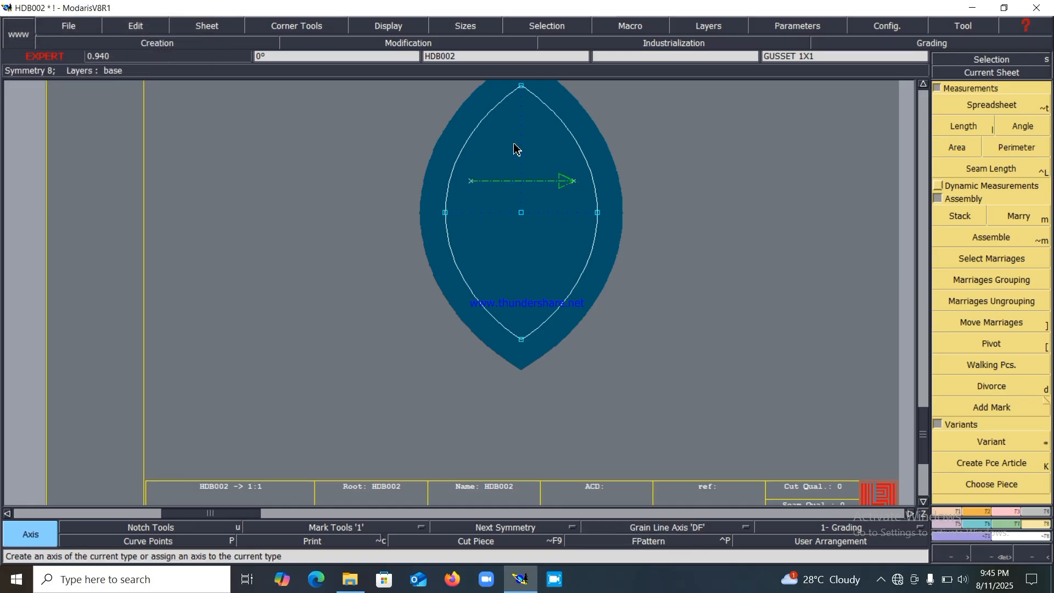
Step: Try a vertical grain line on the gusset, and undo it
click(500, 132)
click(501, 294)
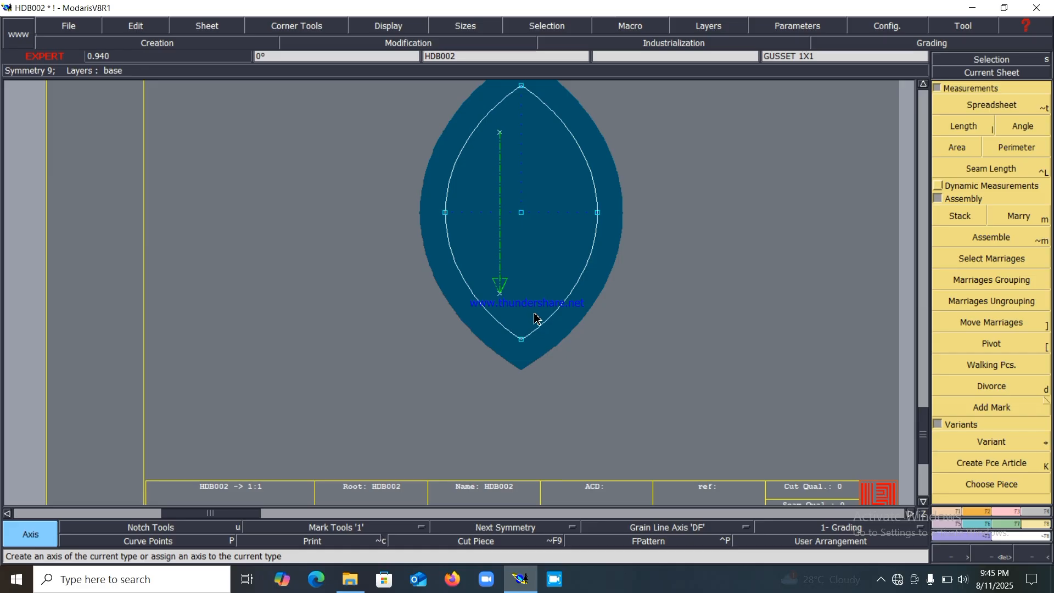
key(ctrl+z)
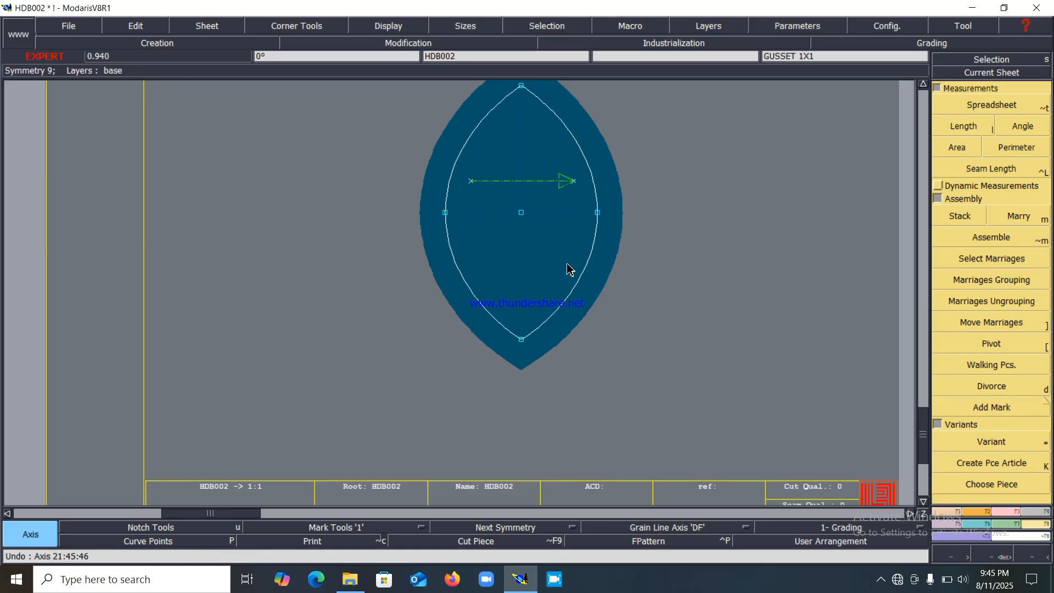
Step: Save the HDB002 model, continuing past the modified-file warnings
key(j)
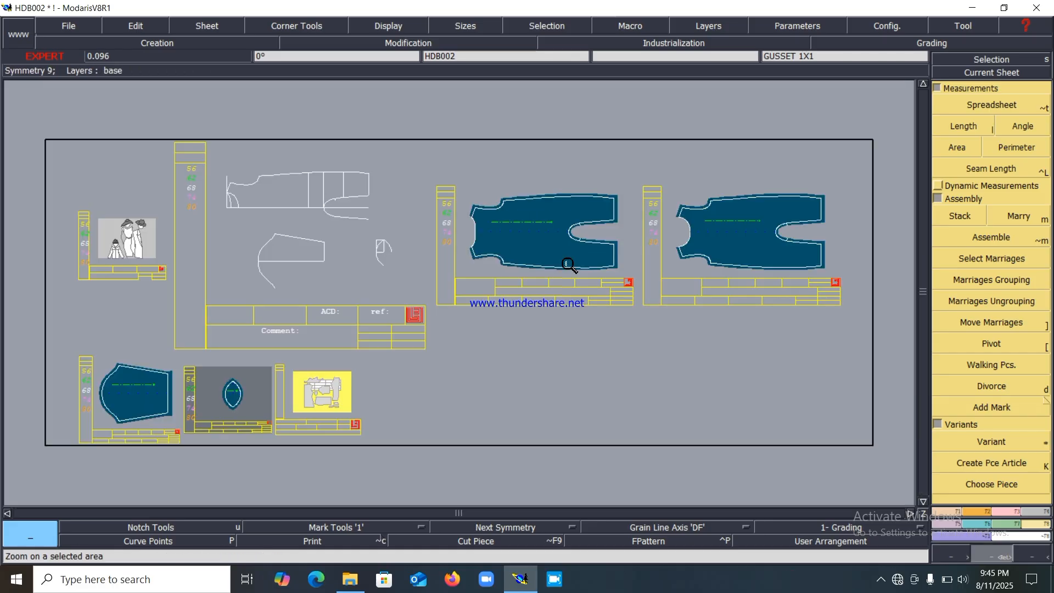
key(ctrl+s)
click(428, 367)
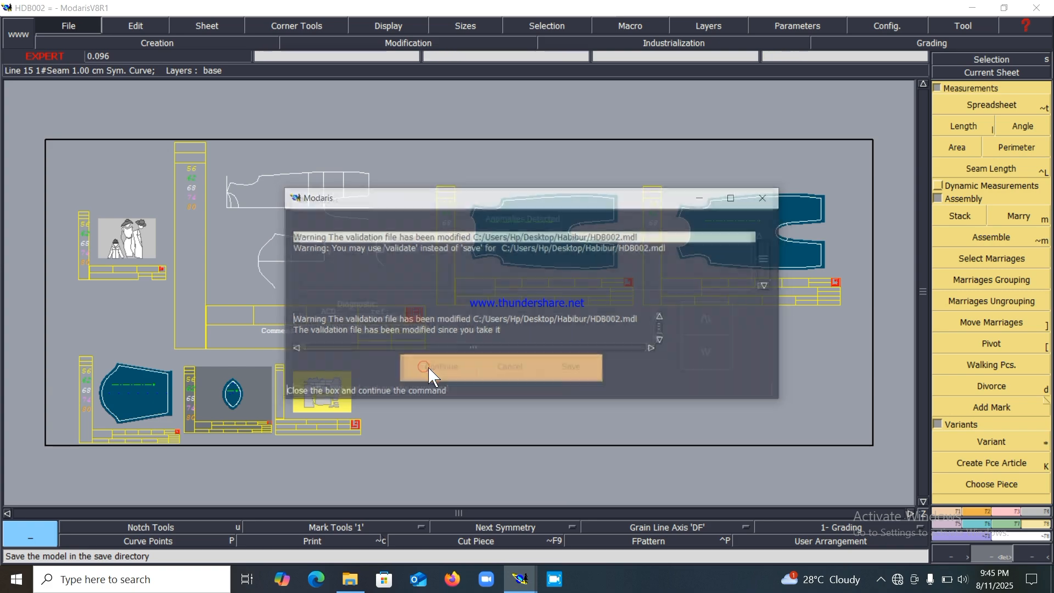
click(431, 366)
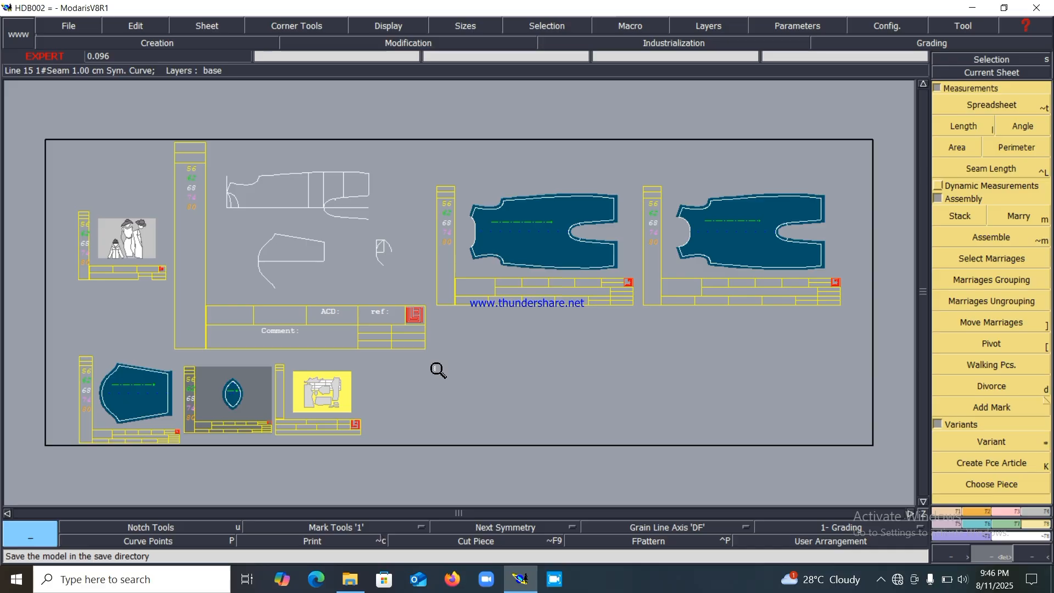
click(547, 575)
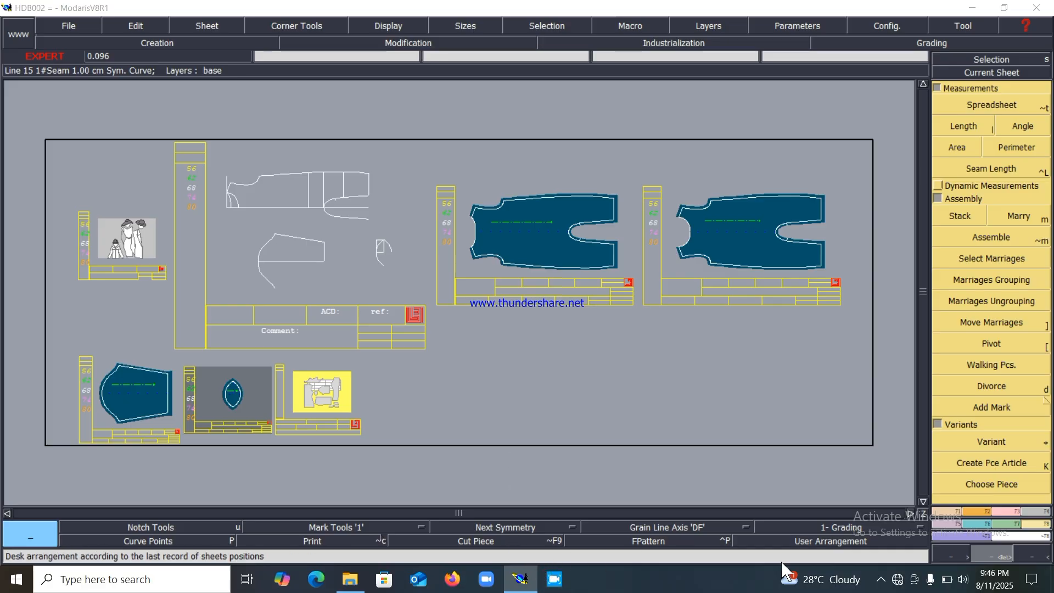